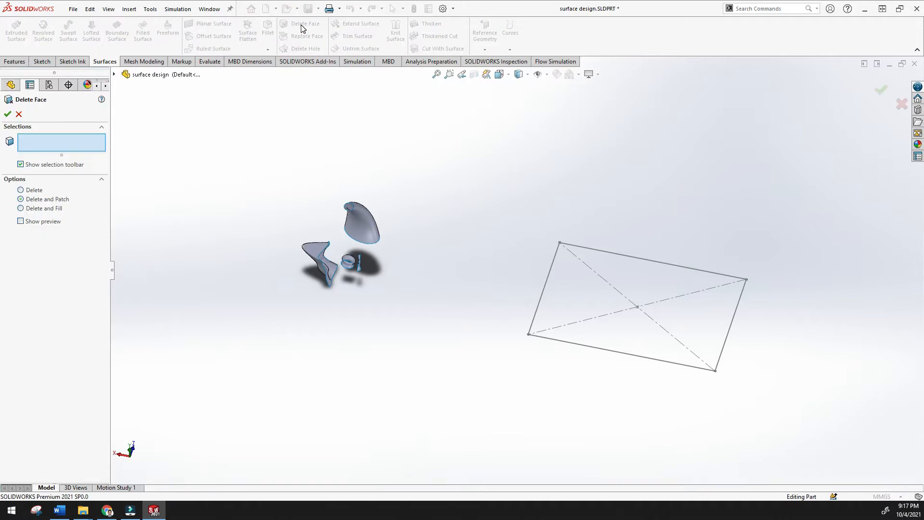
mouse_move(259, 233)
middle_down()
mouse_move(260, 207)
mouse_move(247, 239)
middle_up()
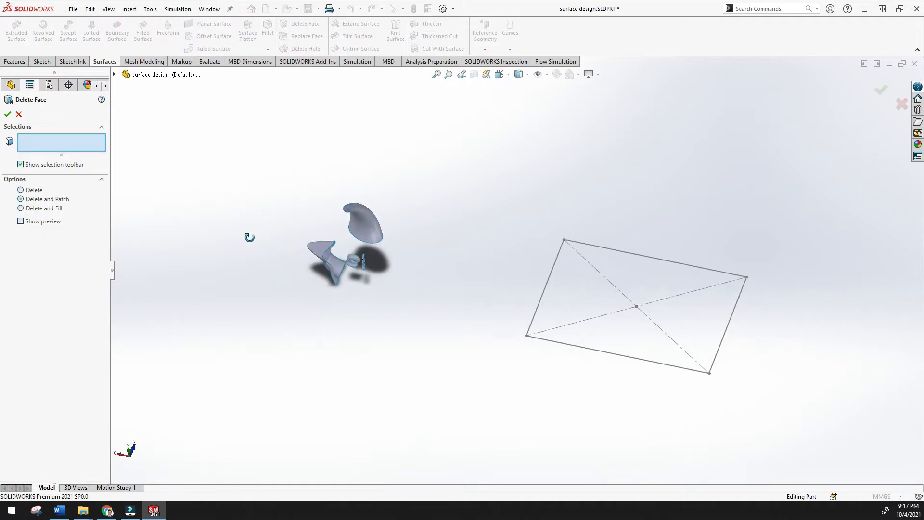
click(32, 209)
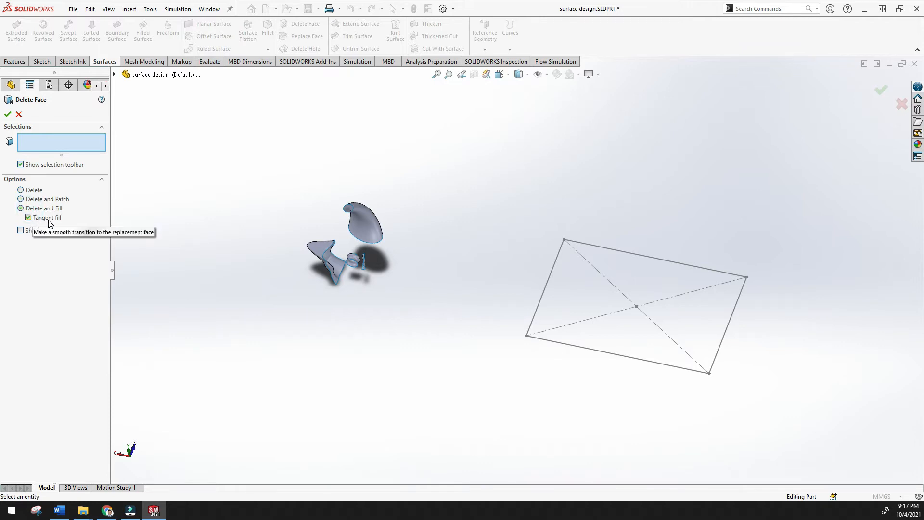
click(22, 231)
click(17, 115)
mouse_move(320, 161)
middle_down()
mouse_move(336, 186)
mouse_move(317, 167)
middle_up()
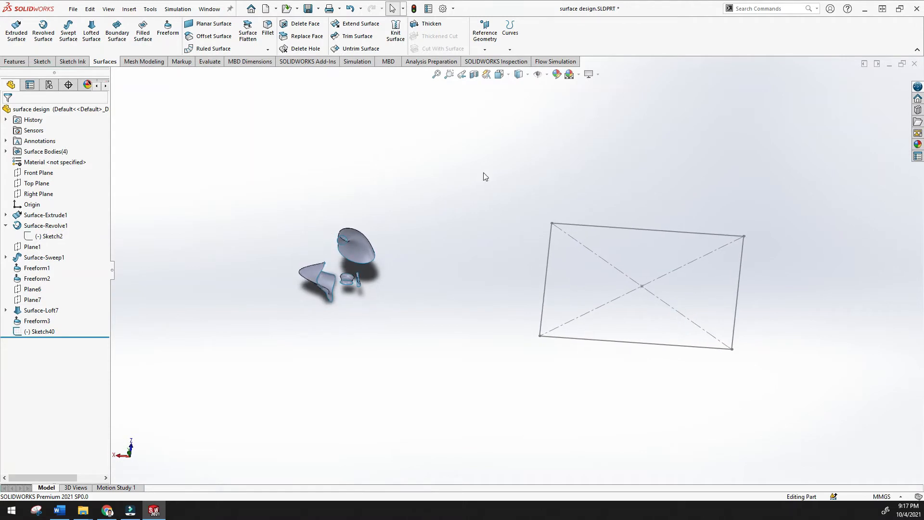
Customize the CommandManager to show the Direct Editing tool set.
right_click(106, 67)
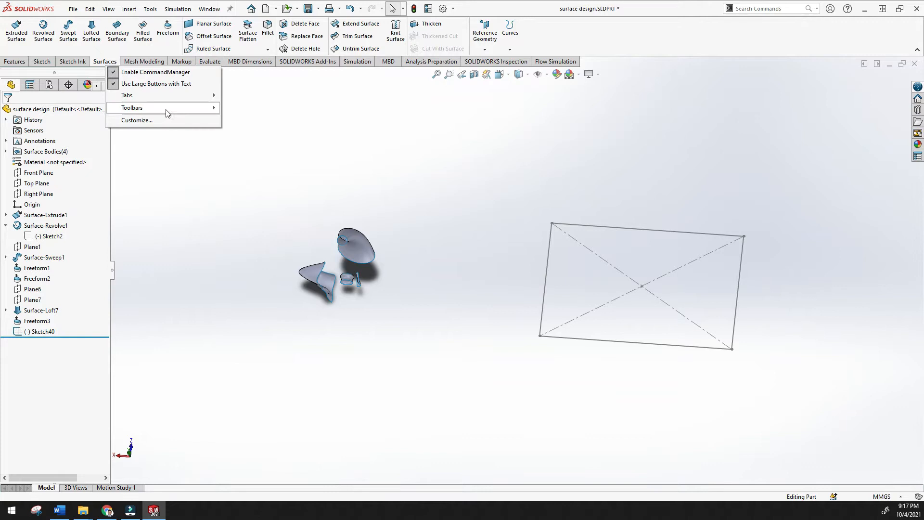
click(140, 121)
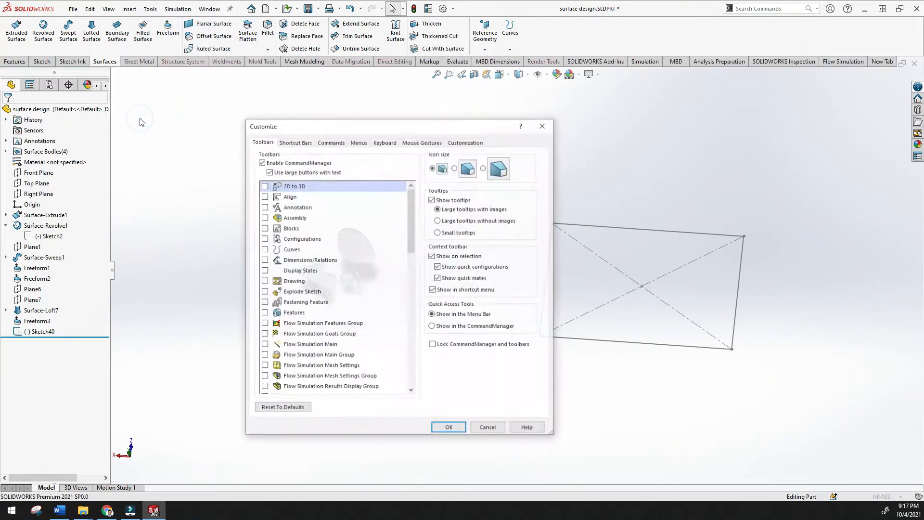
drag(324, 130, 331, 121)
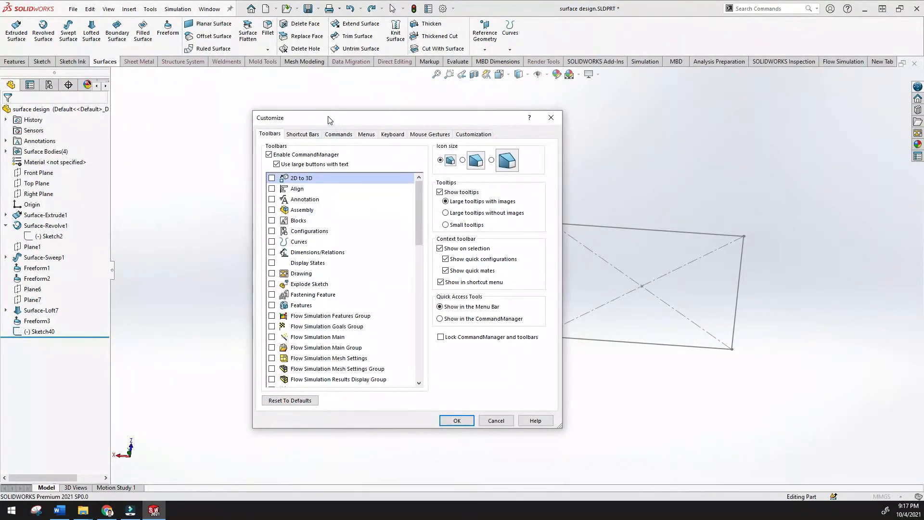
click(393, 62)
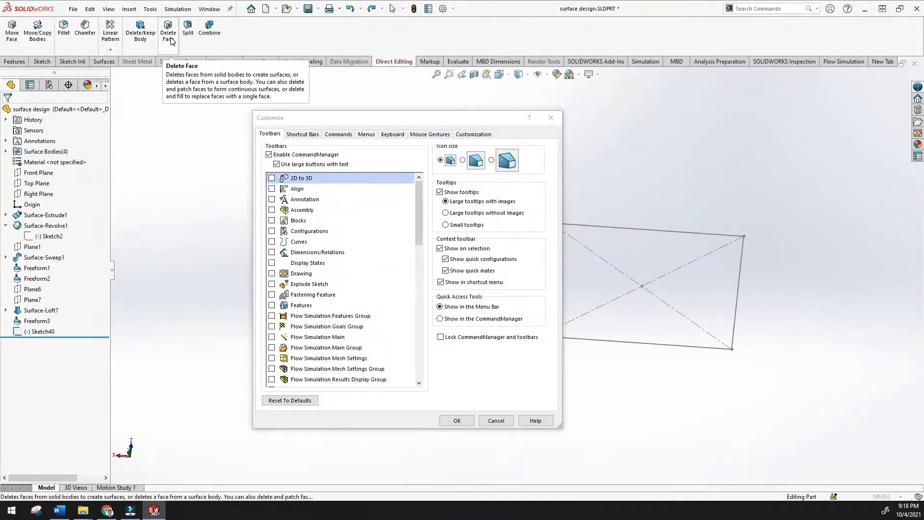
right_click(389, 66)
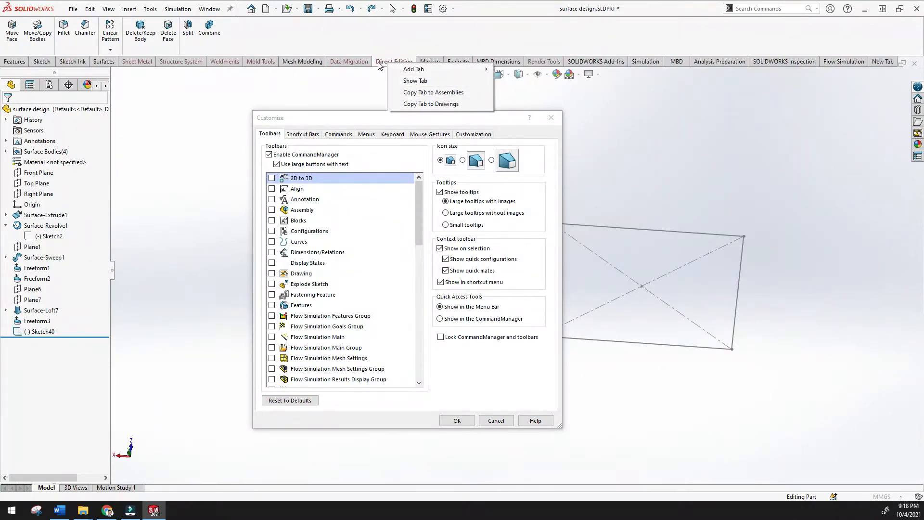
click(408, 78)
click(457, 421)
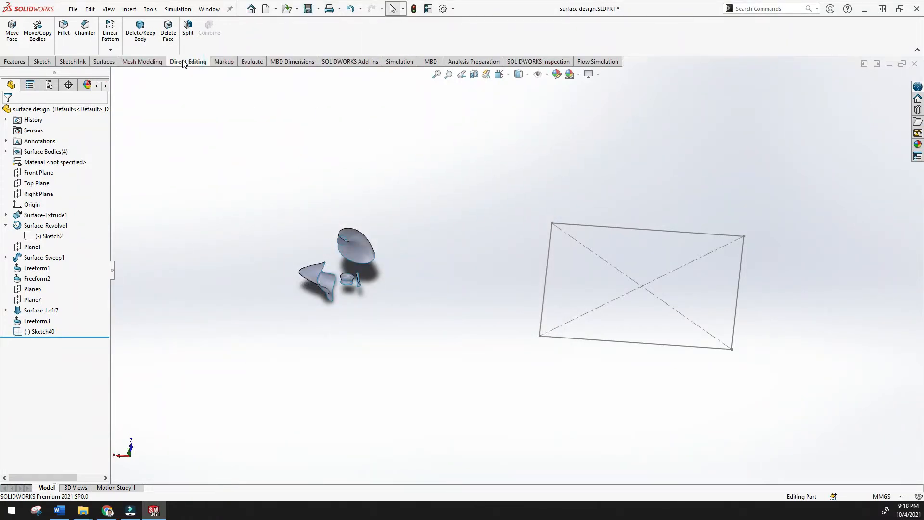
click(153, 61)
click(181, 61)
click(104, 61)
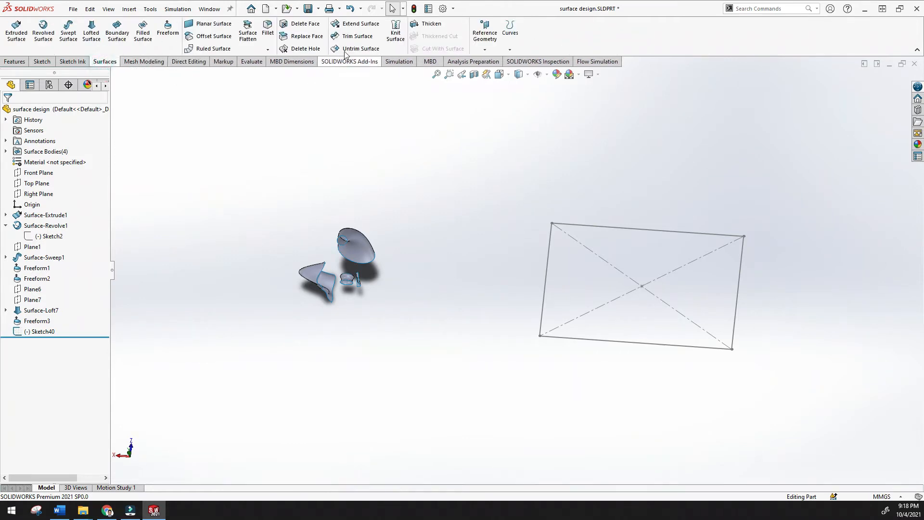
middle_drag(547, 215, 597, 226)
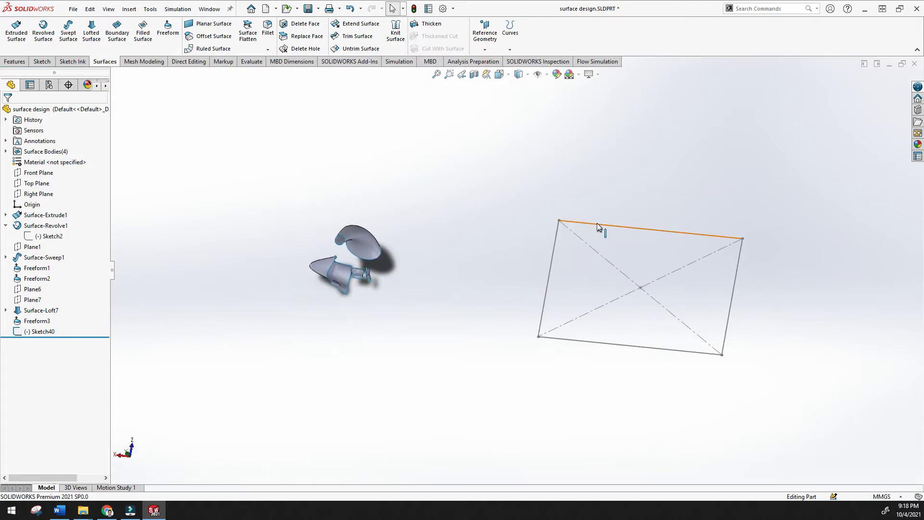
Extrude the existing rectangle sketch into a solid block 656 mm deep, using a blind end condition from the sketch plane.
click(14, 62)
click(16, 31)
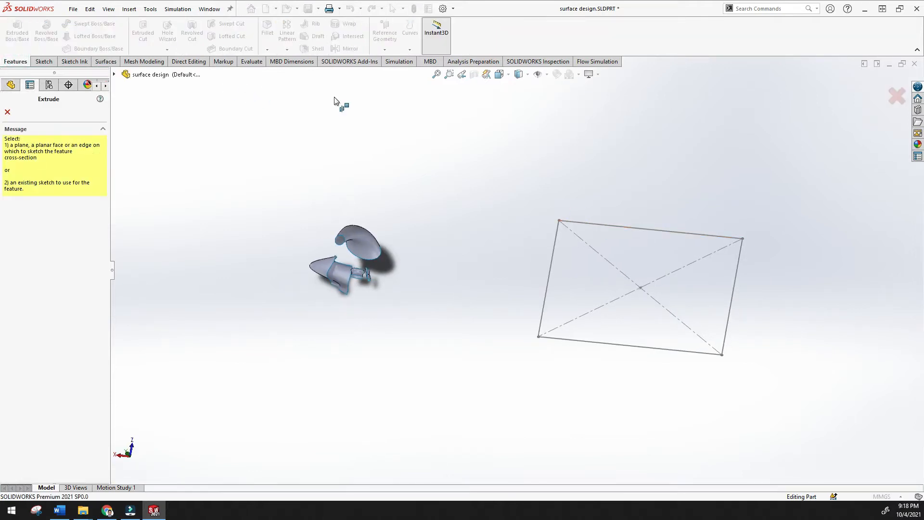
click(645, 229)
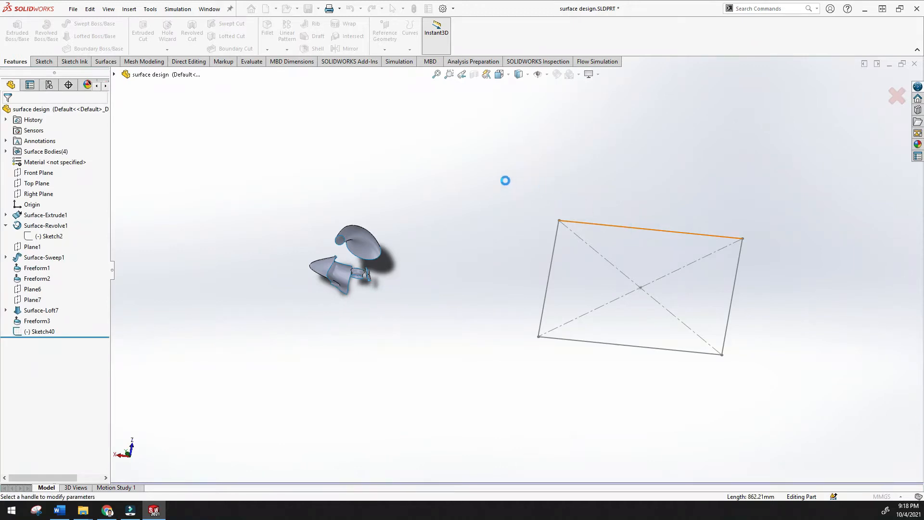
middle_drag(488, 172, 432, 206)
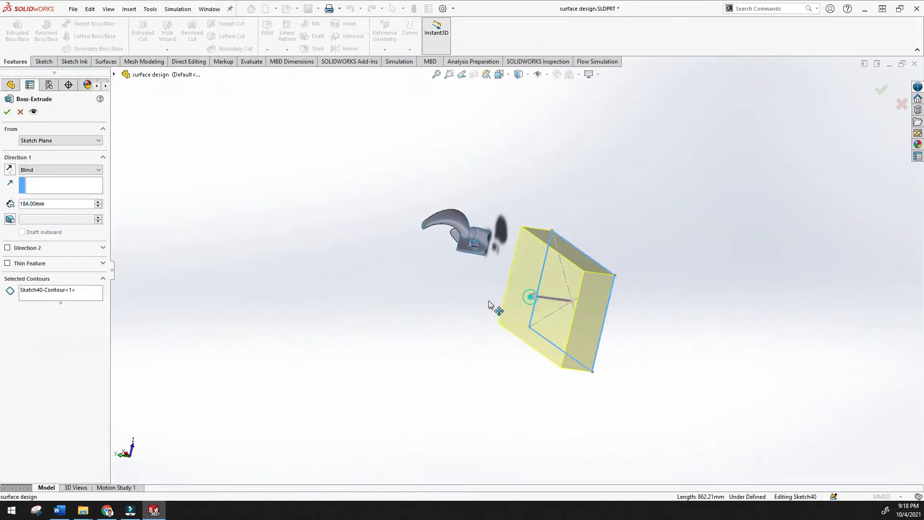
middle_drag(439, 313, 452, 316)
drag(496, 296, 417, 281)
click(7, 112)
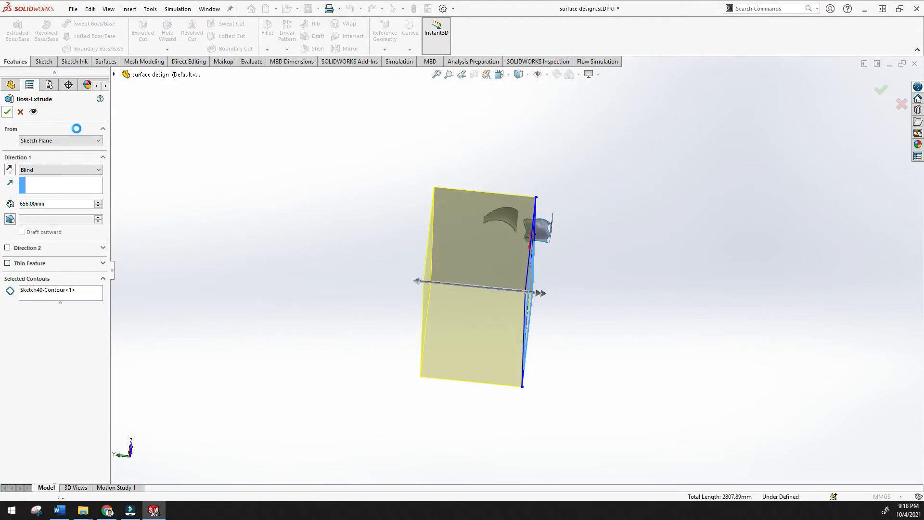
Inspect the block's interior with a planar section offset from the Front Plane, and turn the section view off.
middle_drag(355, 336, 491, 263)
click(474, 73)
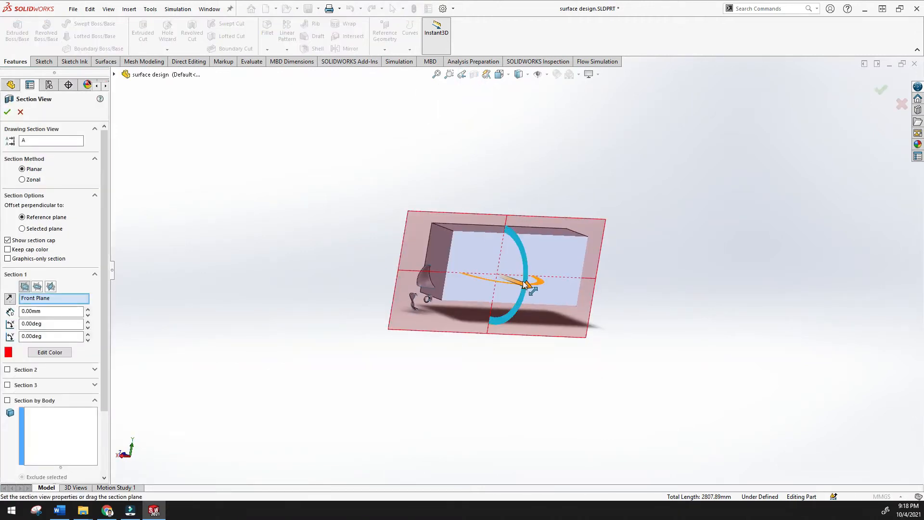
drag(529, 285, 516, 279)
click(6, 112)
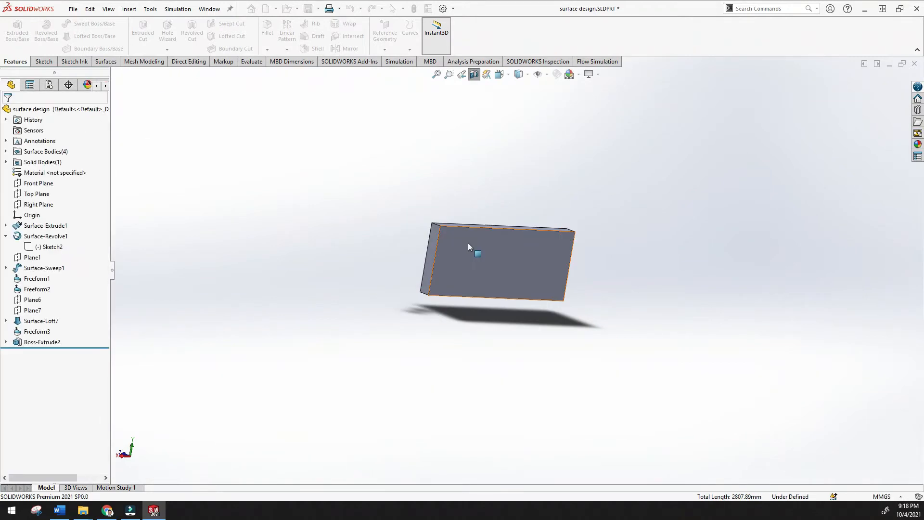
middle_drag(486, 249, 538, 171)
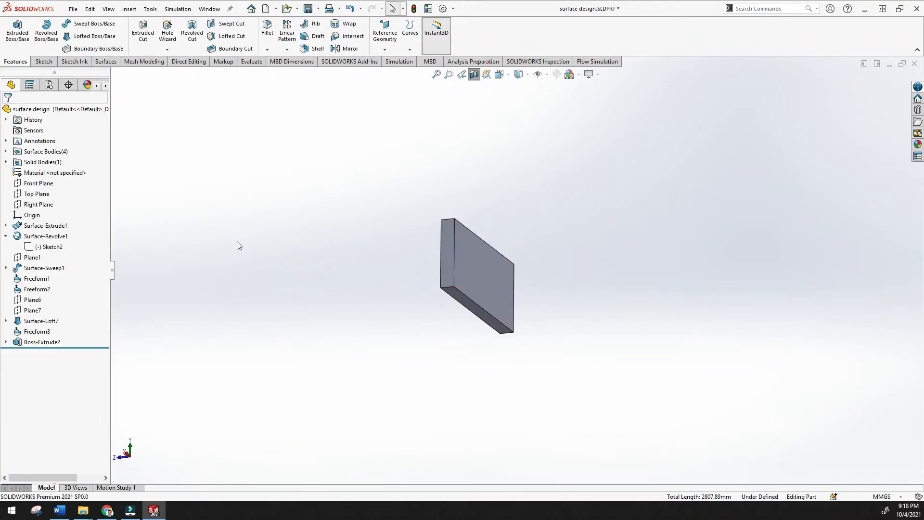
click(473, 74)
middle_drag(426, 191, 648, 238)
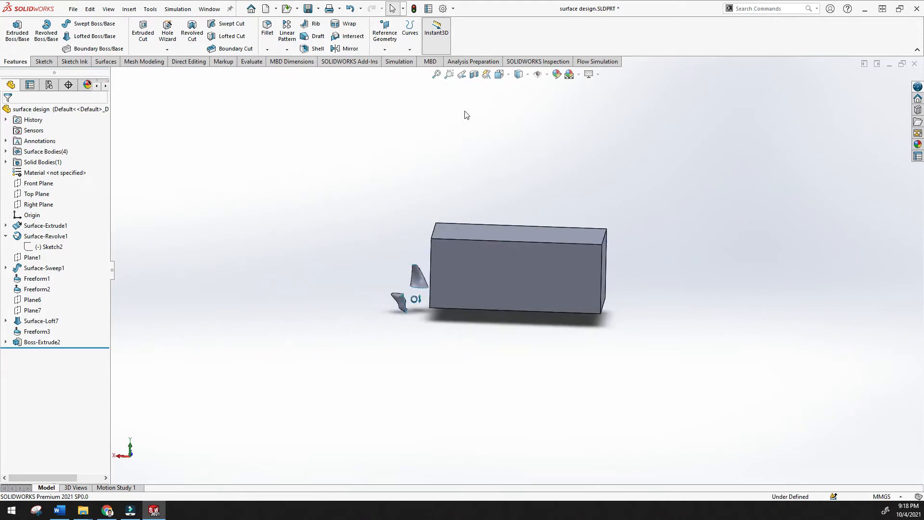
Remove the block's large front face with Delete Face, using the Delete option, and inspect the open shell.
click(106, 62)
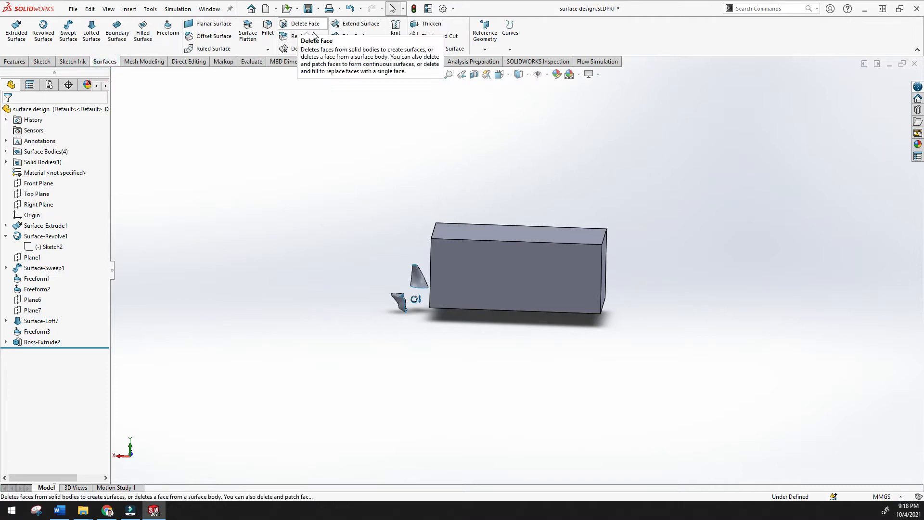
click(493, 229)
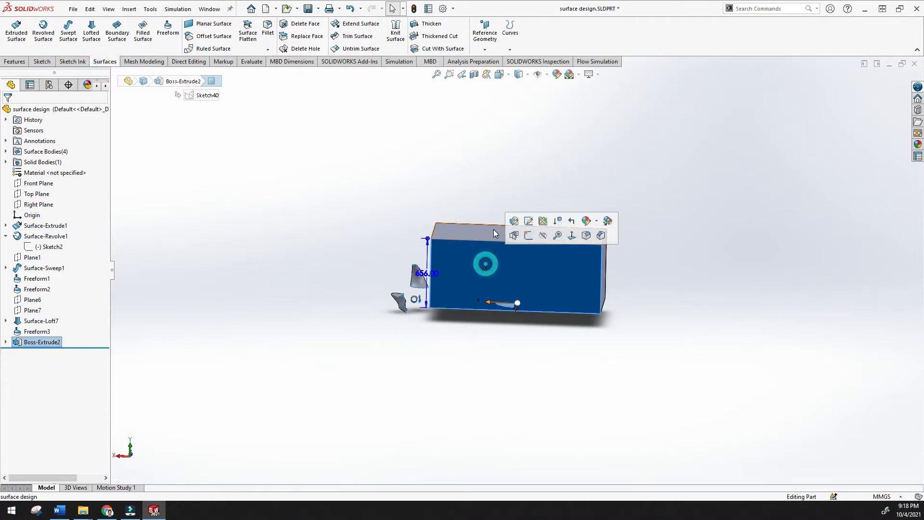
click(605, 268)
middle_drag(564, 267, 479, 205)
click(428, 211)
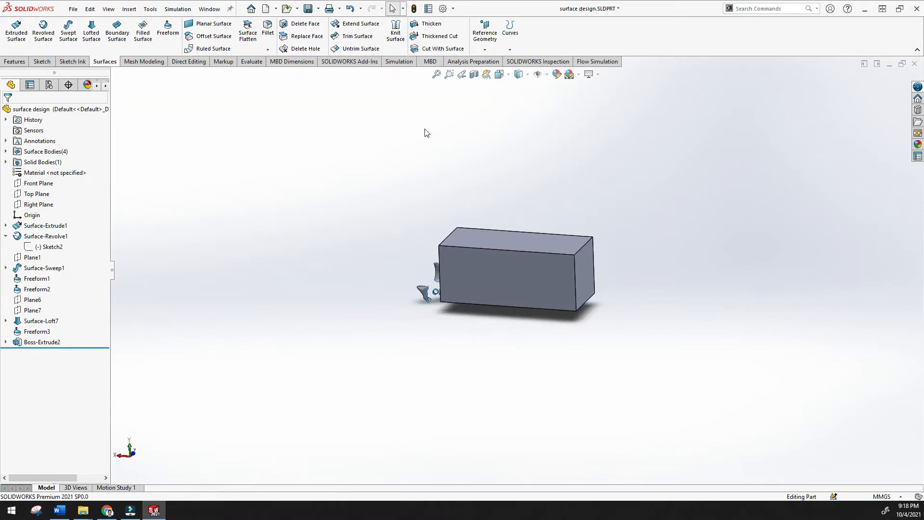
click(305, 24)
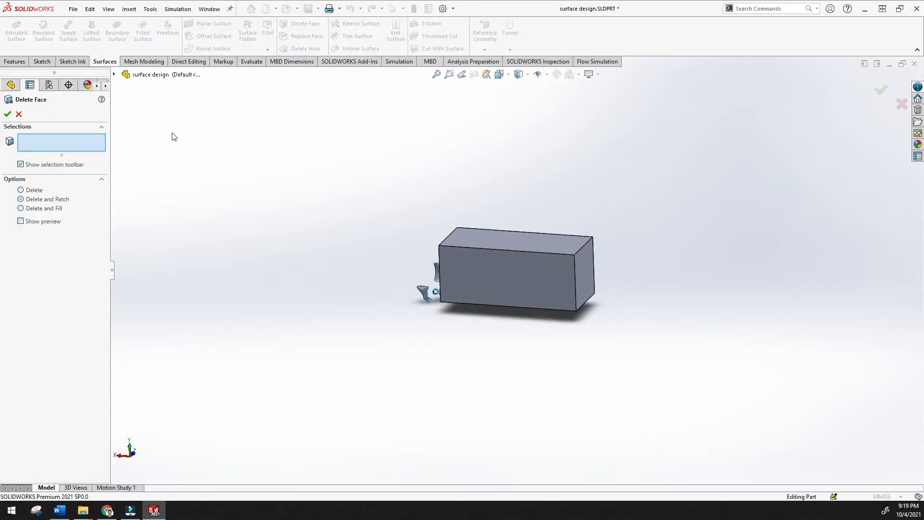
click(542, 276)
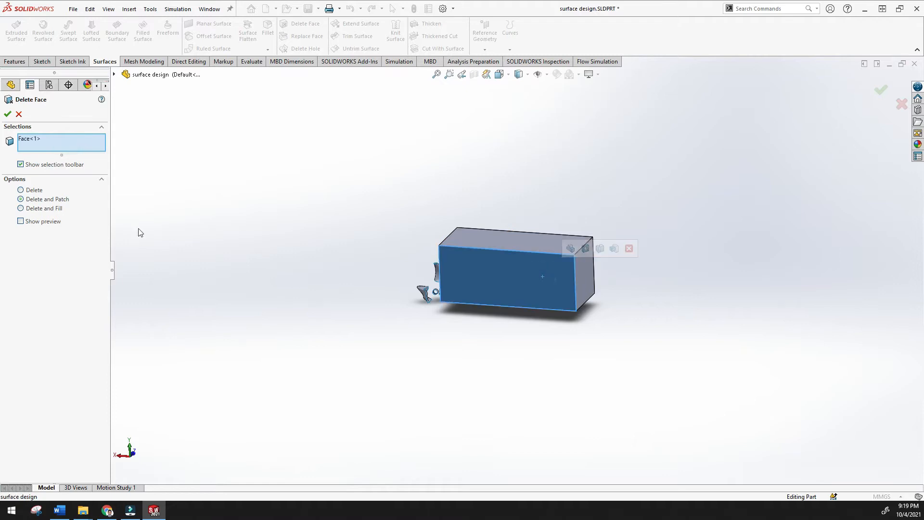
click(33, 191)
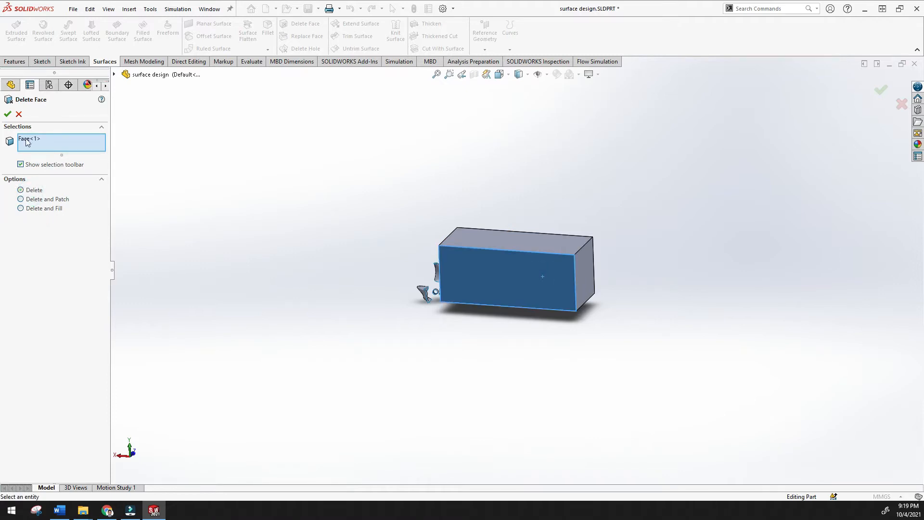
click(7, 115)
middle_drag(315, 211, 350, 218)
scroll(515, 258, down, 4)
middle_drag(515, 257, 657, 270)
middle_drag(605, 255, 449, 318)
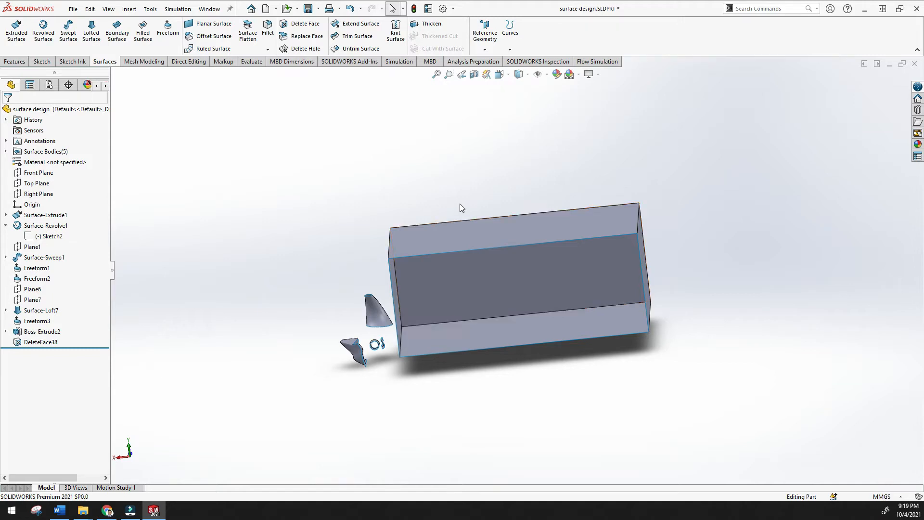
mouse_move(433, 195)
middle_down()
mouse_move(429, 166)
mouse_move(436, 186)
middle_up()
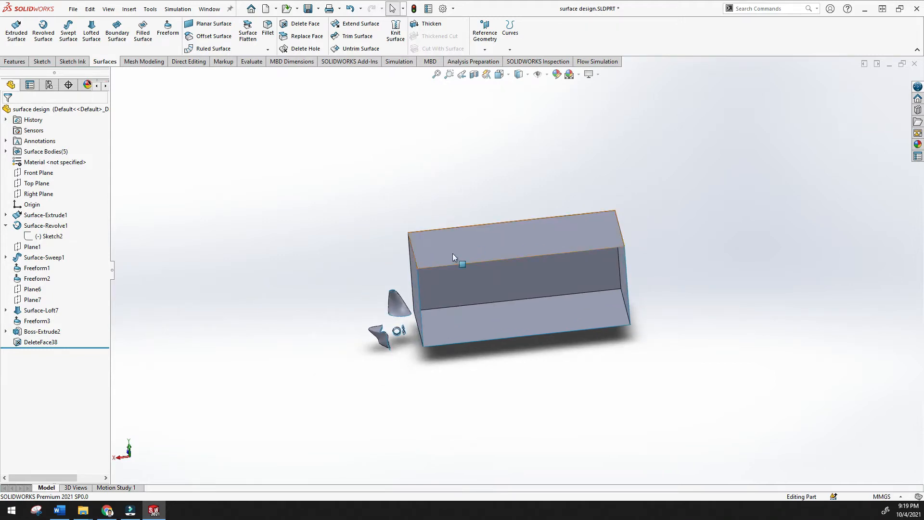
middle_drag(407, 197, 430, 192)
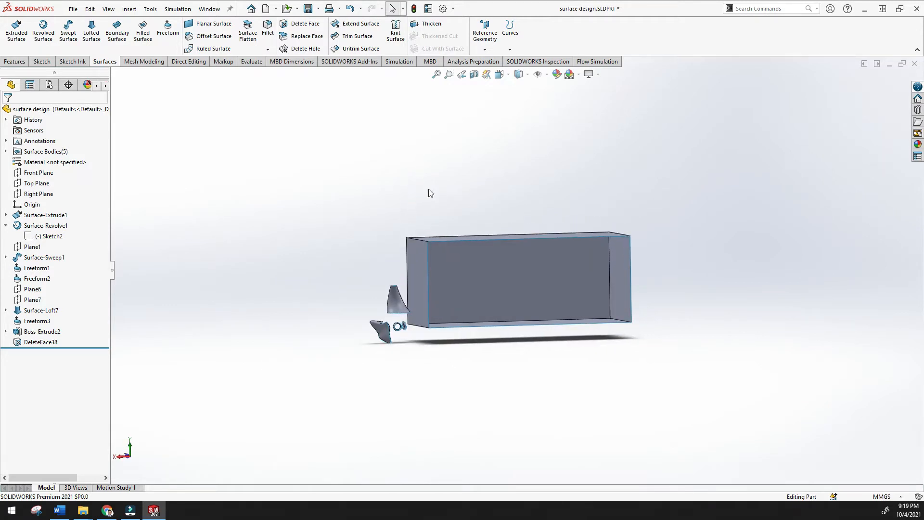
Edit the Delete Face feature to also remove the block's adjoining end face and top face.
right_click(47, 345)
click(55, 290)
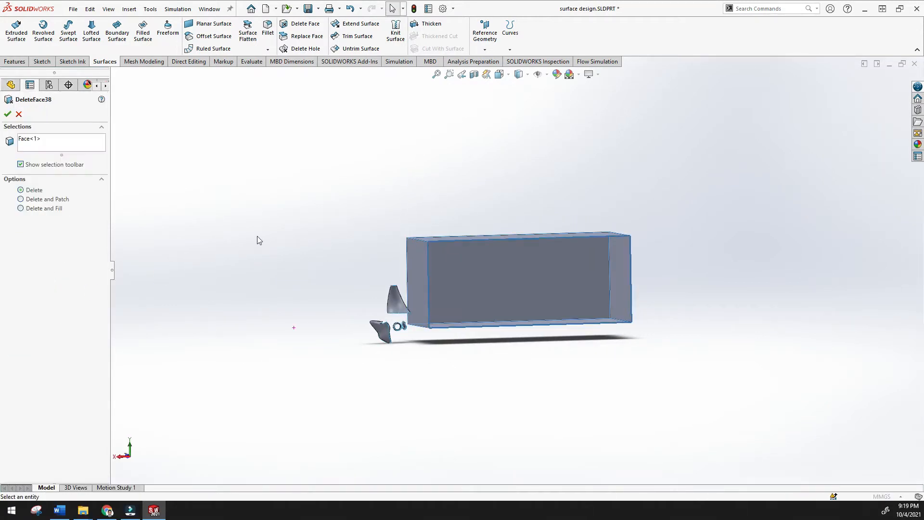
middle_drag(274, 232, 276, 270)
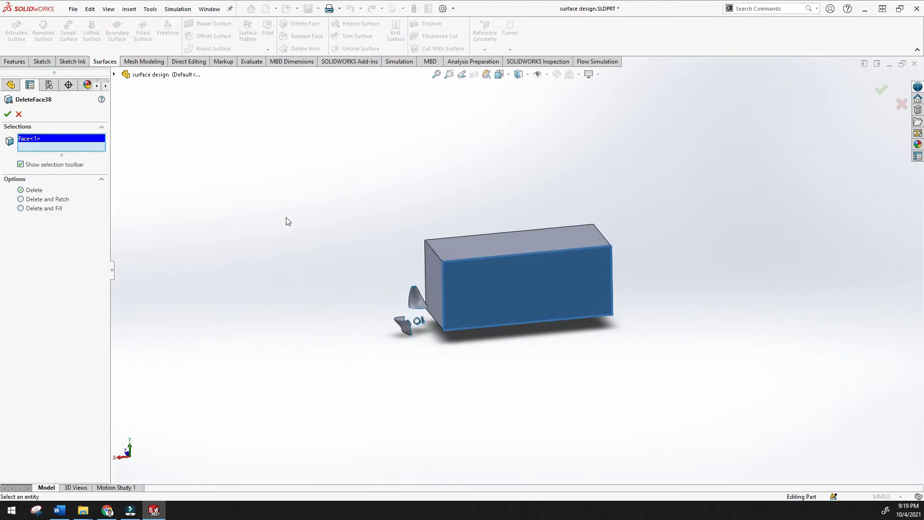
click(431, 270)
click(454, 254)
middle_drag(449, 255, 466, 271)
scroll(274, 219, up, 1)
click(8, 114)
mouse_move(303, 231)
middle_down()
mouse_move(336, 170)
mouse_move(292, 221)
middle_up()
Delete the Delete Face feature to restore the closed solid block.
right_click(48, 345)
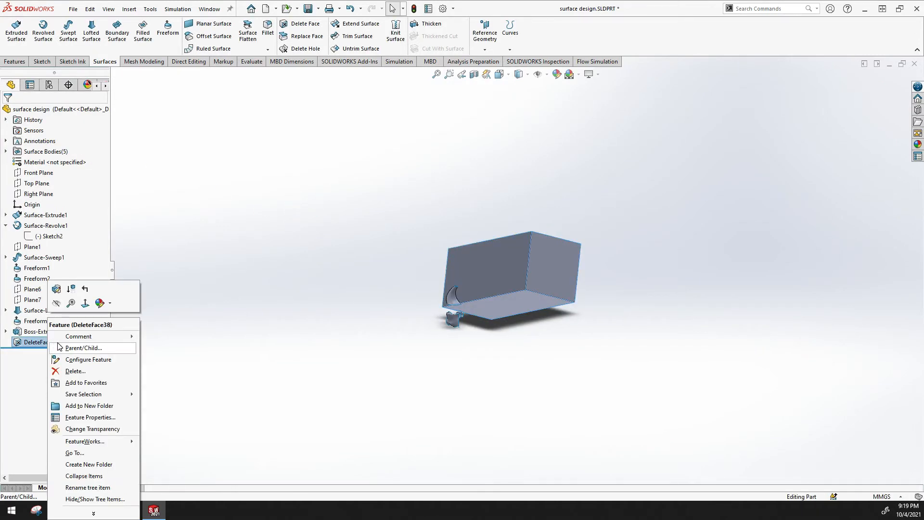
click(72, 369)
mouse_move(250, 281)
middle_down()
mouse_move(188, 241)
mouse_move(142, 237)
mouse_move(250, 284)
middle_up()
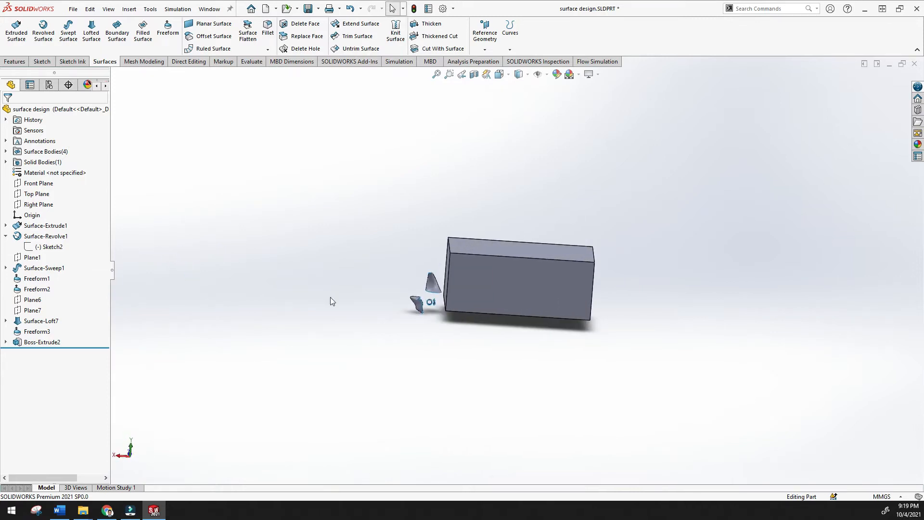
middle_drag(630, 318, 608, 310)
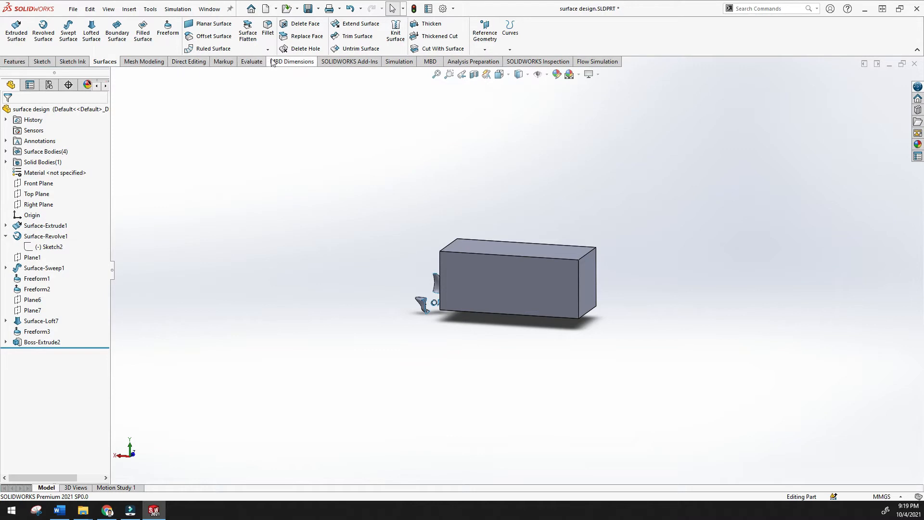
Fillet the block's front corner edge and the upper and lower edges of its front and adjoining end faces with a 102 mm radius.
click(16, 61)
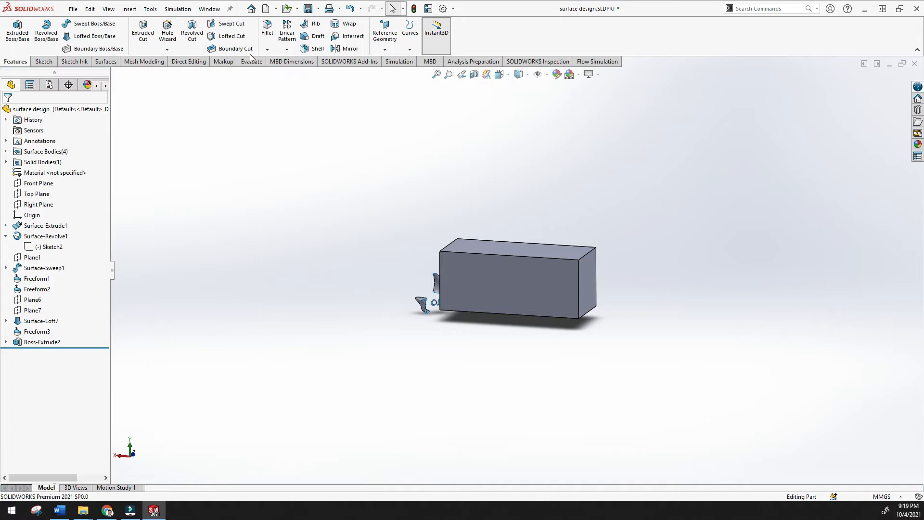
click(267, 49)
click(270, 59)
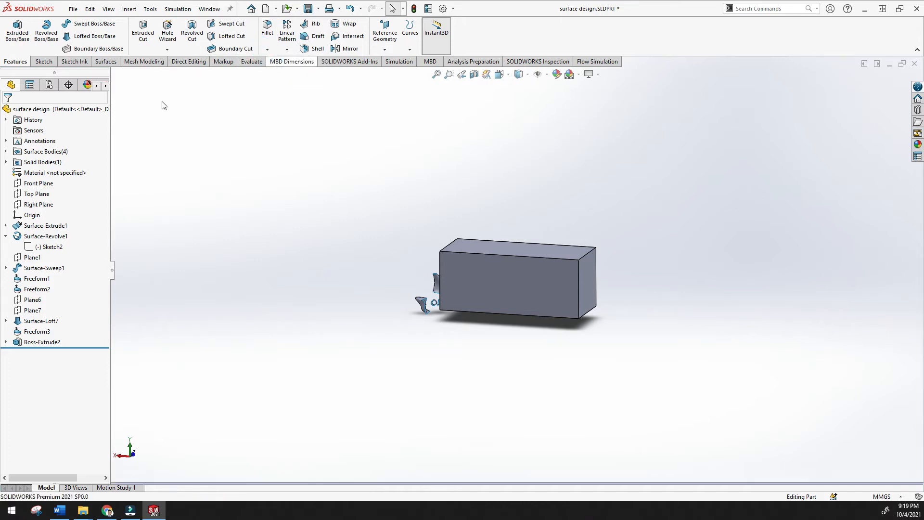
click(579, 281)
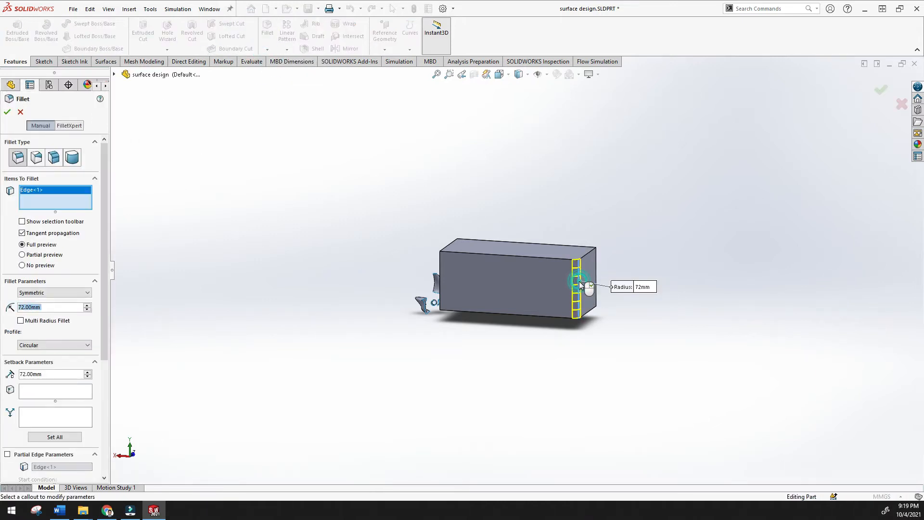
click(585, 254)
click(553, 257)
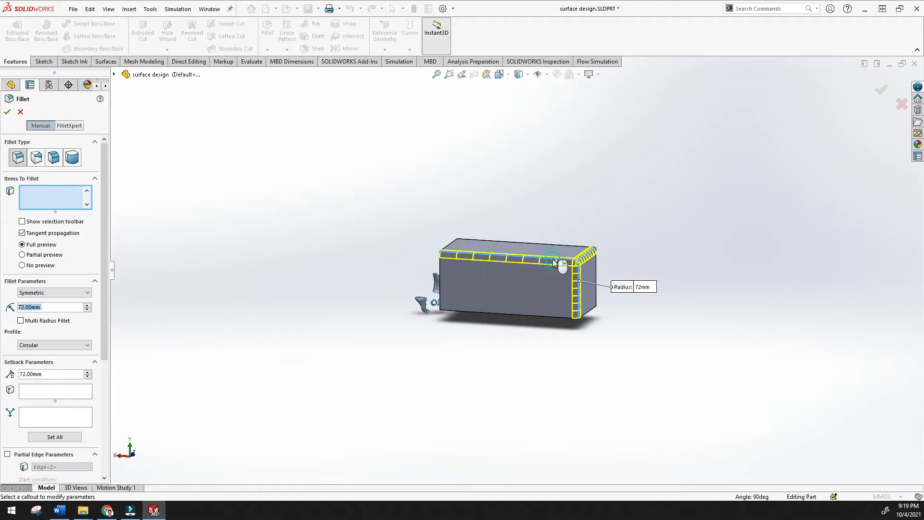
click(556, 316)
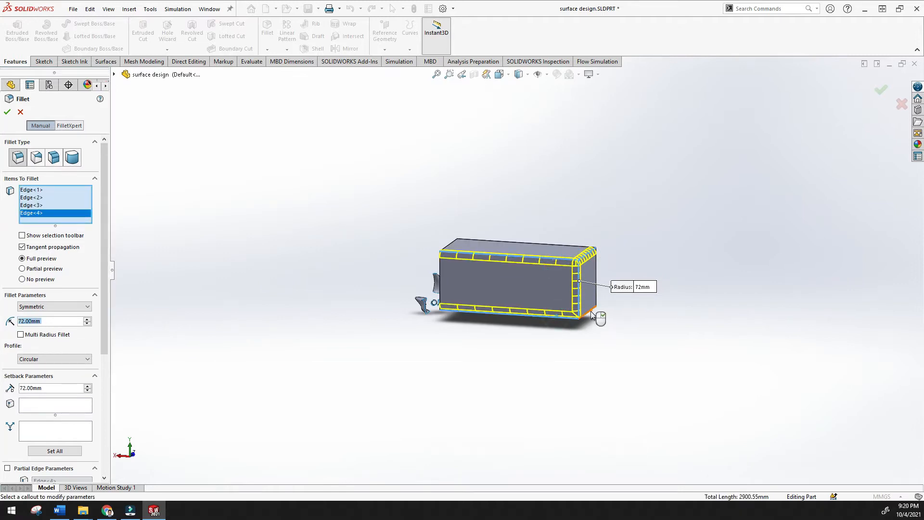
click(583, 310)
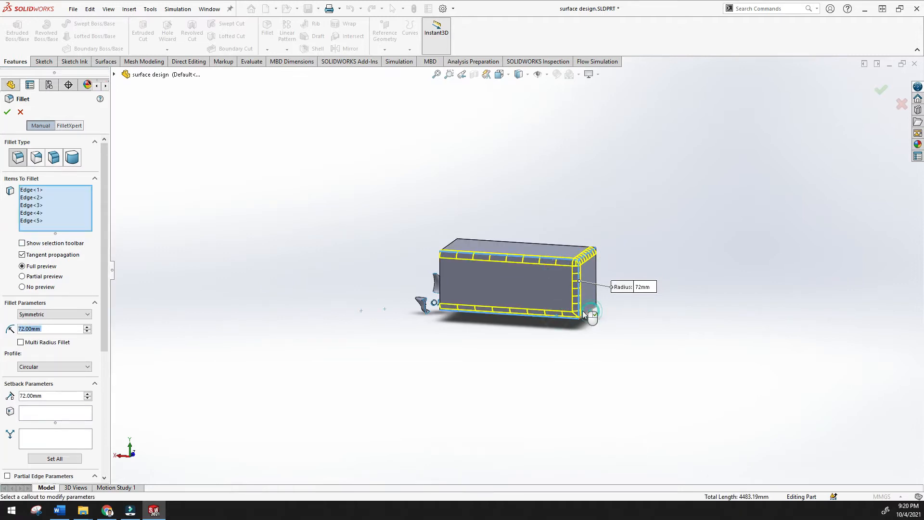
click(87, 327)
click(87, 327)
click(87, 326)
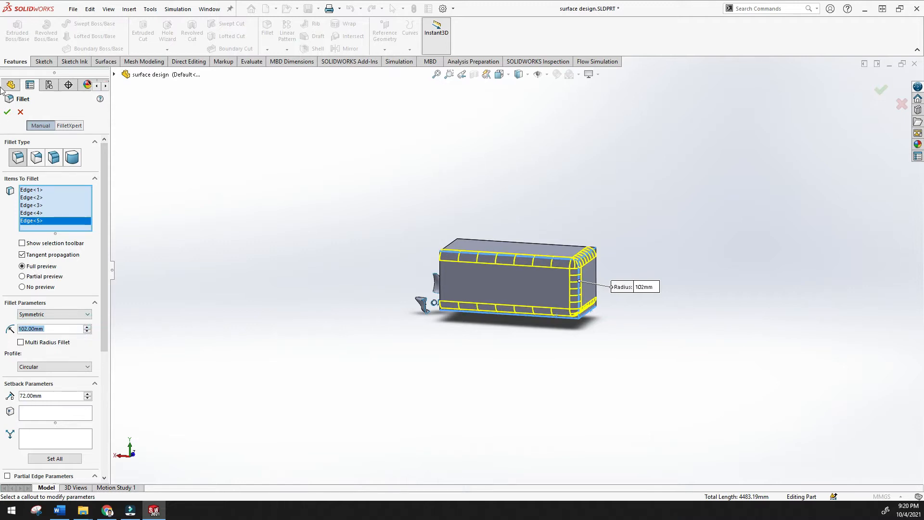
click(7, 112)
Examine the individual fillet faces that meet at the block's front corner and fit the model to the view.
middle_drag(637, 201, 578, 278)
click(555, 281)
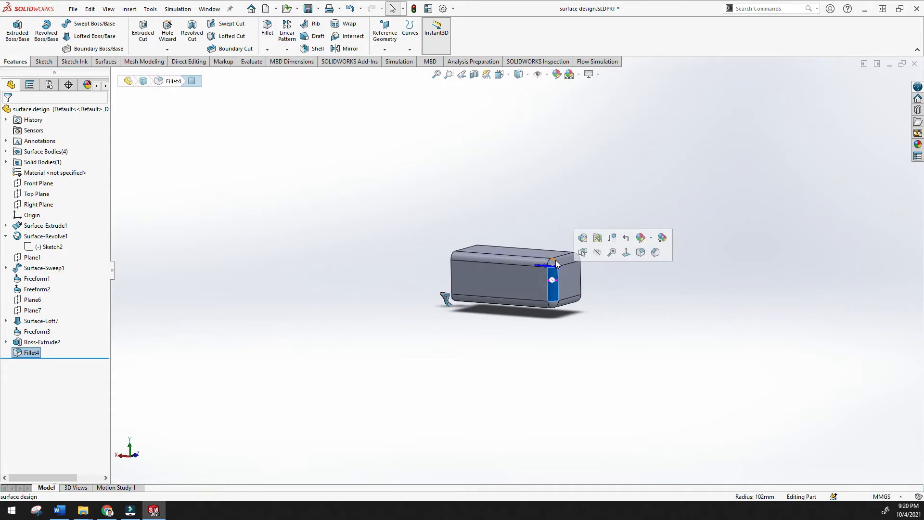
click(564, 262)
click(572, 258)
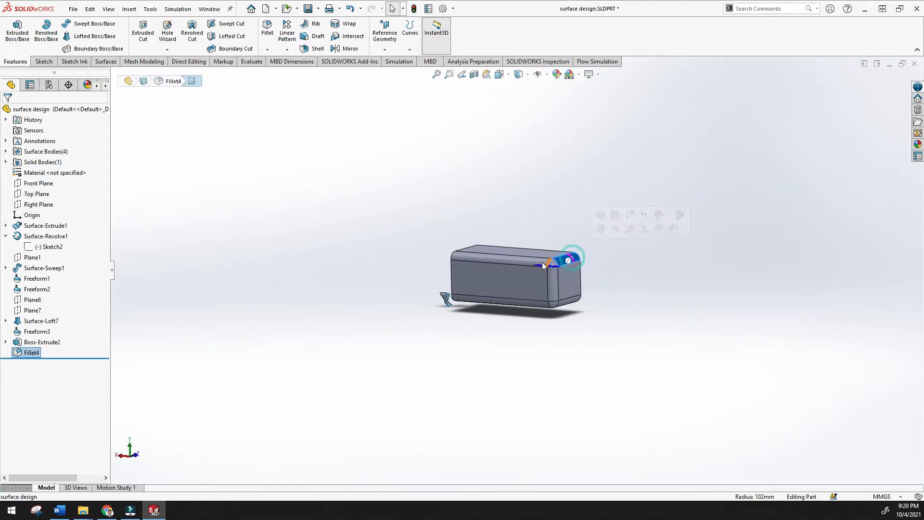
click(538, 265)
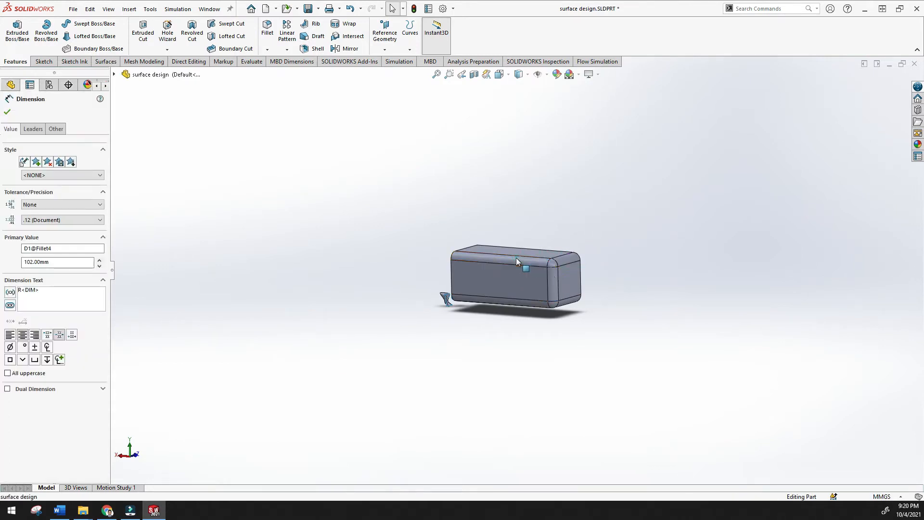
click(553, 289)
click(566, 301)
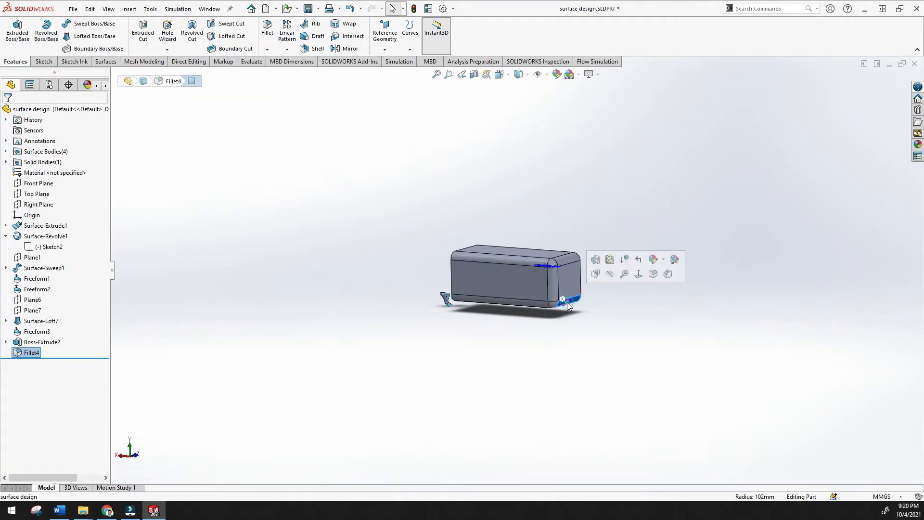
click(437, 75)
click(334, 136)
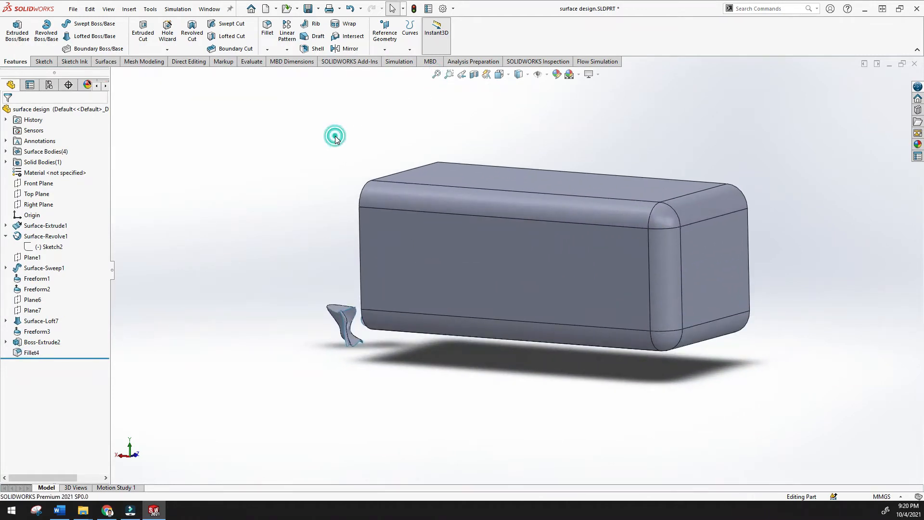
Remove the rounded upper corner face with Delete Face, using the Delete option, and inspect the opening.
click(101, 62)
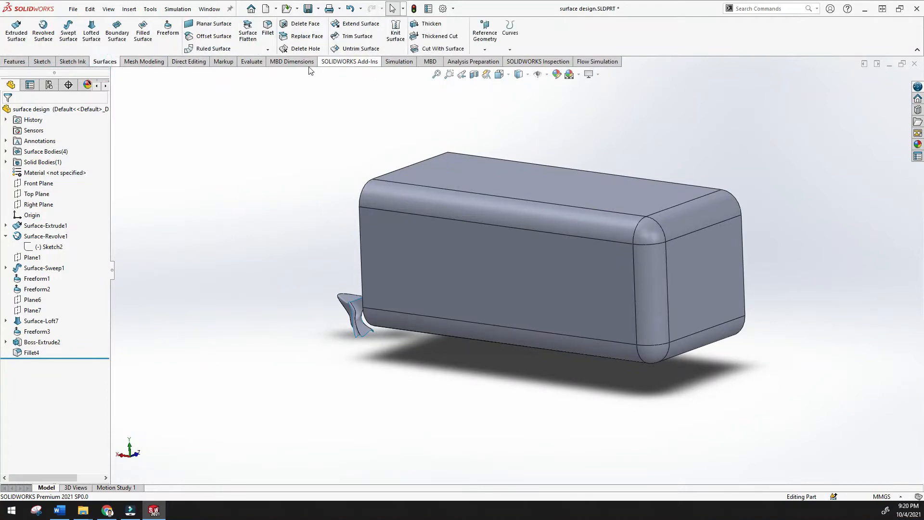
click(313, 26)
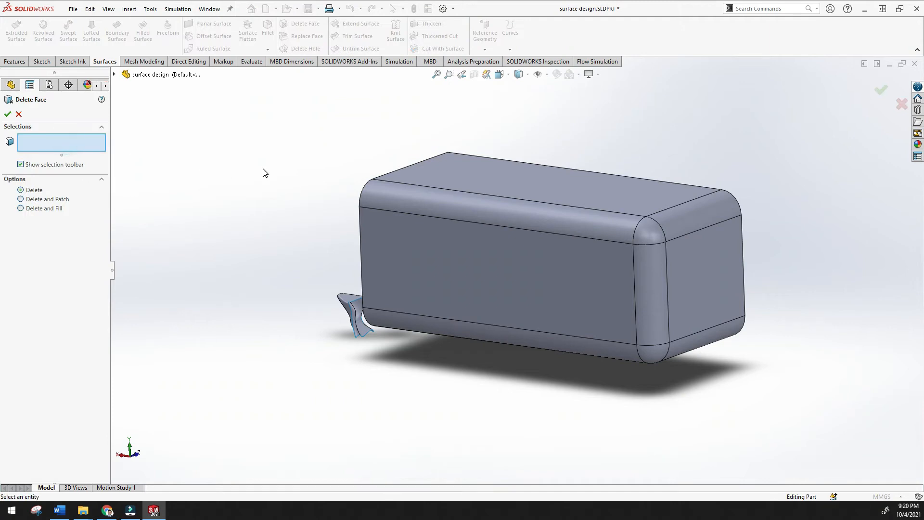
click(645, 236)
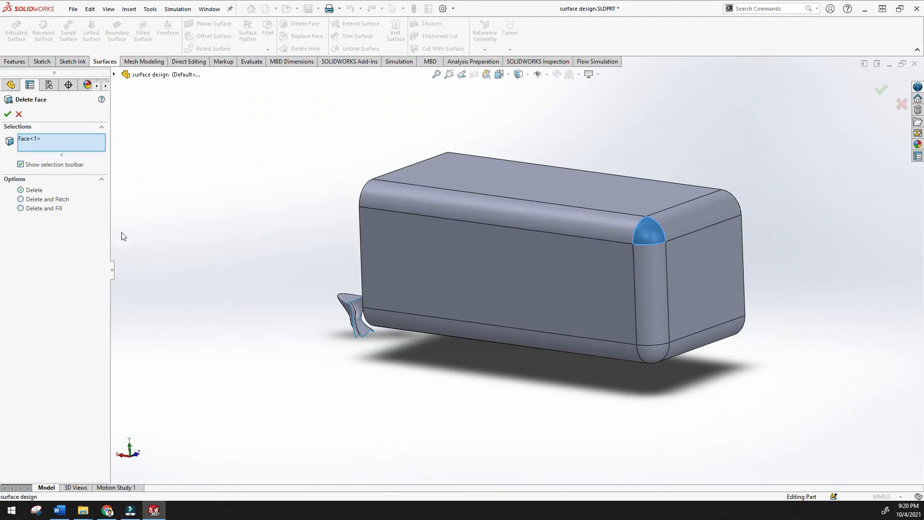
click(8, 114)
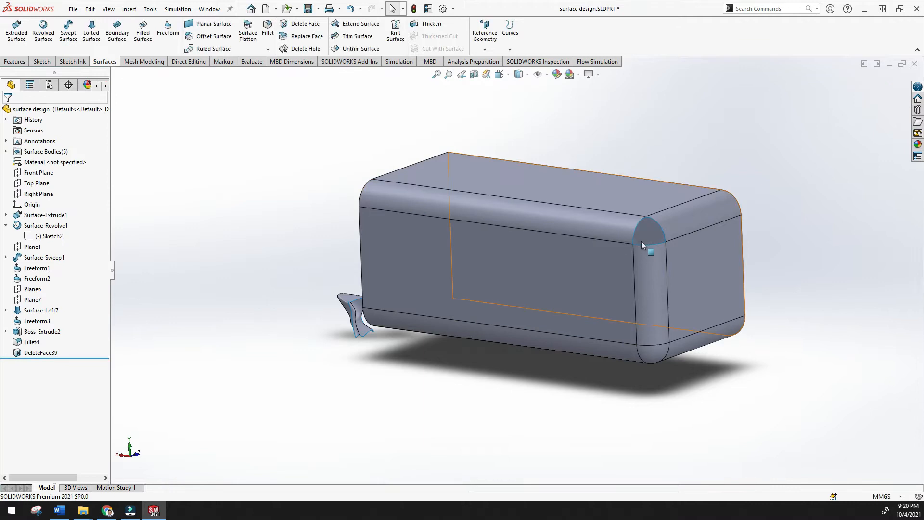
scroll(643, 240, down, 3)
middle_drag(645, 238, 599, 278)
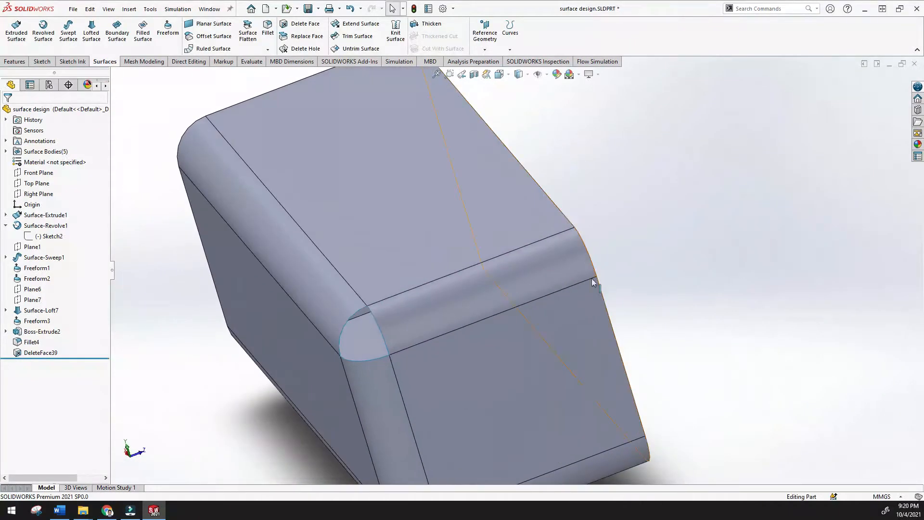
scroll(535, 281, up, 5)
middle_drag(535, 281, 510, 275)
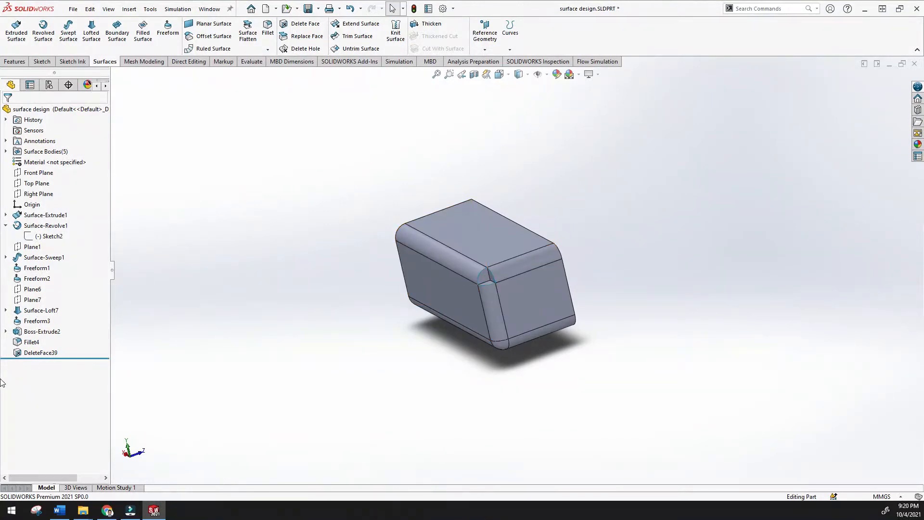
Change the Delete Face feature to Delete and Patch with the preview shown, and inspect the patched corner.
right_click(21, 353)
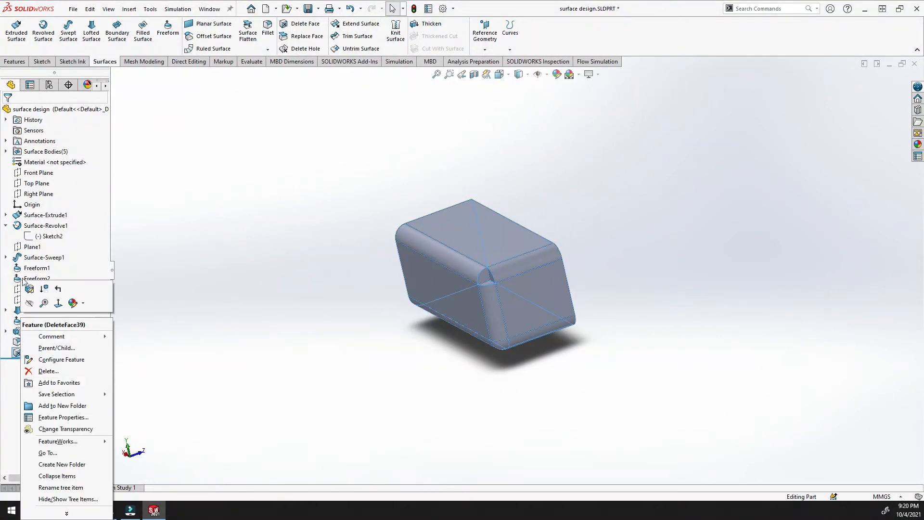
click(29, 291)
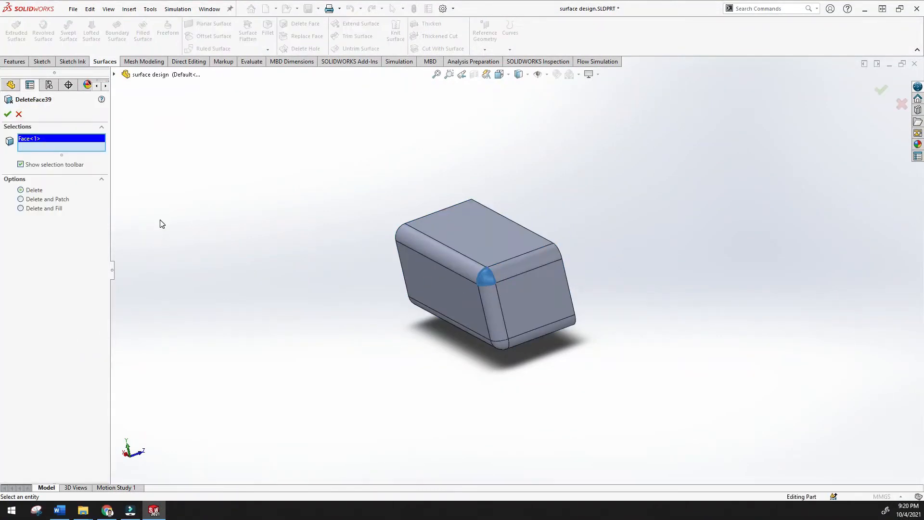
click(34, 203)
click(21, 221)
middle_drag(301, 260, 362, 281)
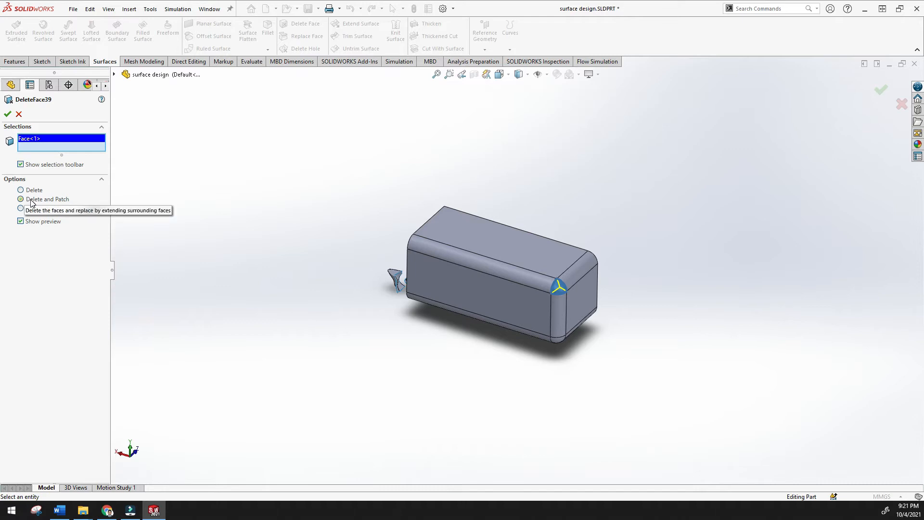
click(7, 114)
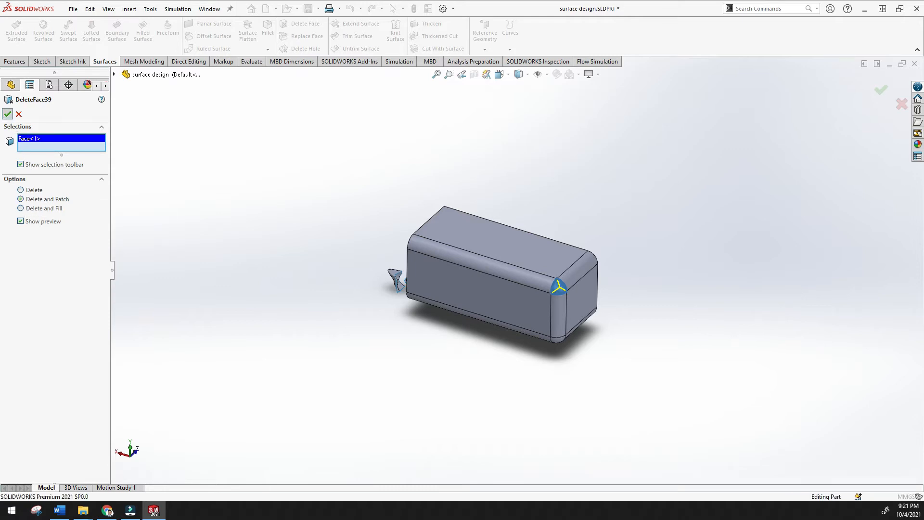
scroll(541, 288, down, 5)
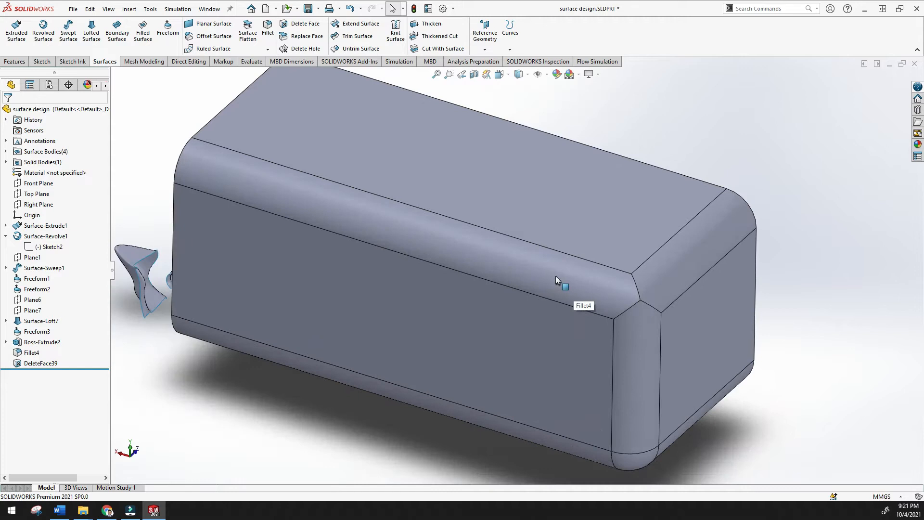
click(577, 277)
click(656, 282)
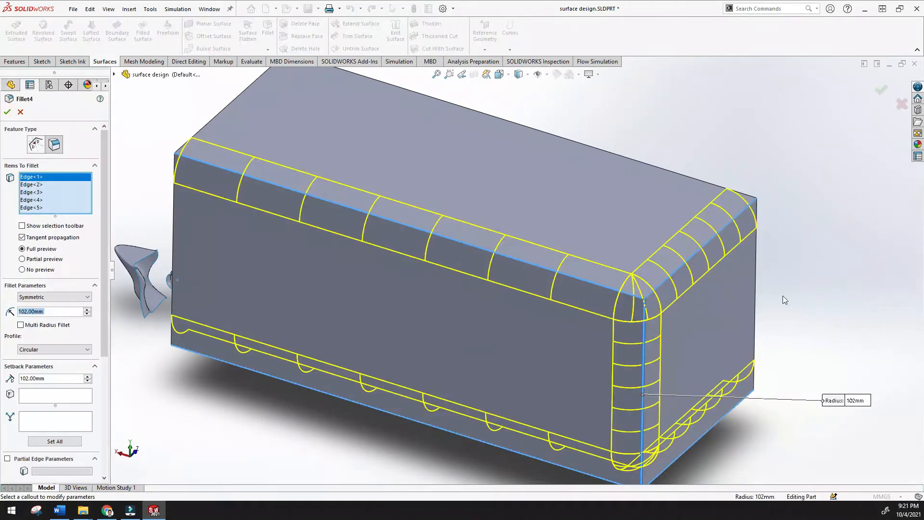
click(20, 112)
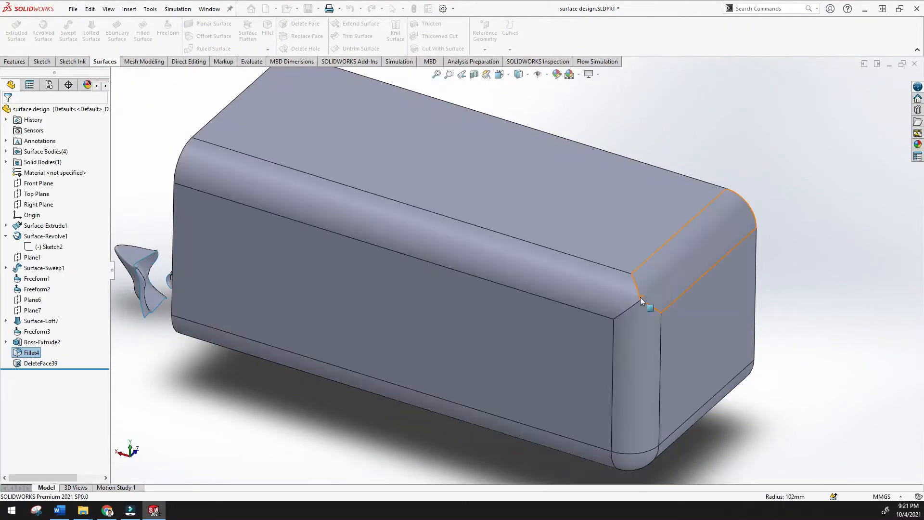
Change the Delete Face feature to Delete and Fill with Tangent fill, and check the filled corner face.
scroll(628, 303, up, 4)
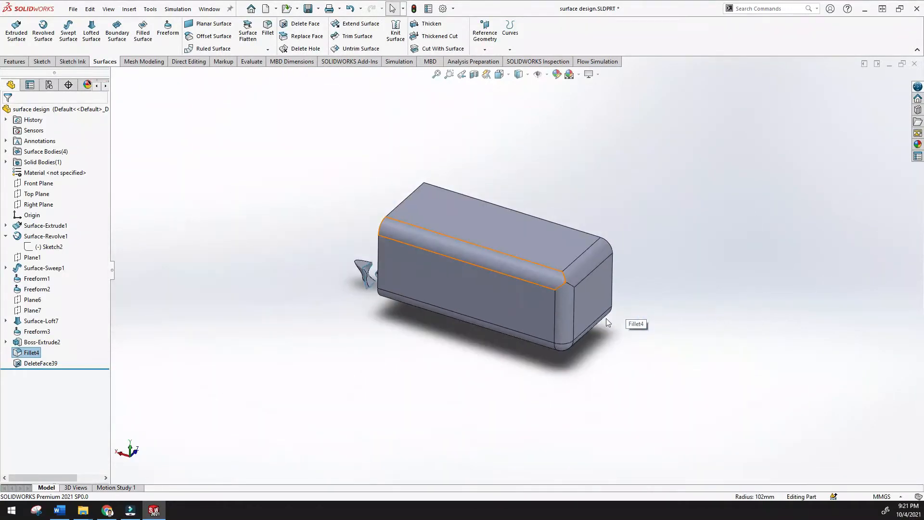
middle_drag(605, 319, 592, 313)
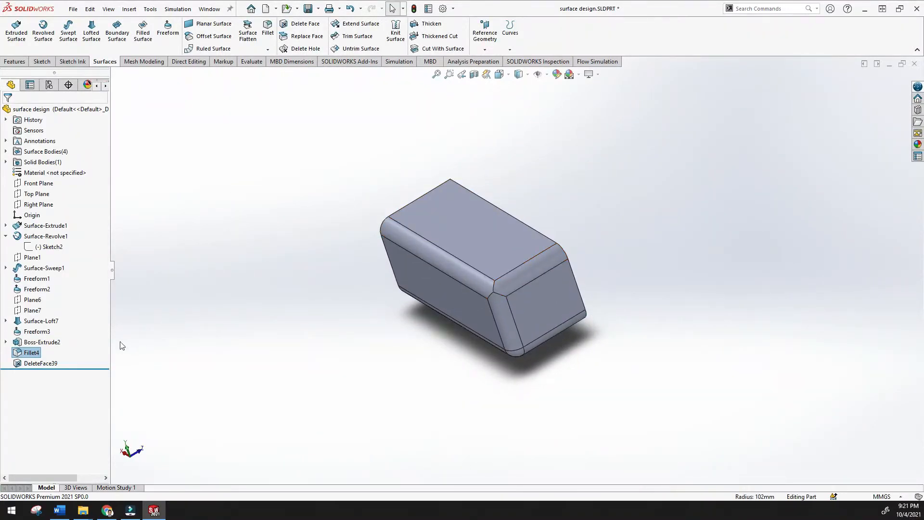
right_click(51, 363)
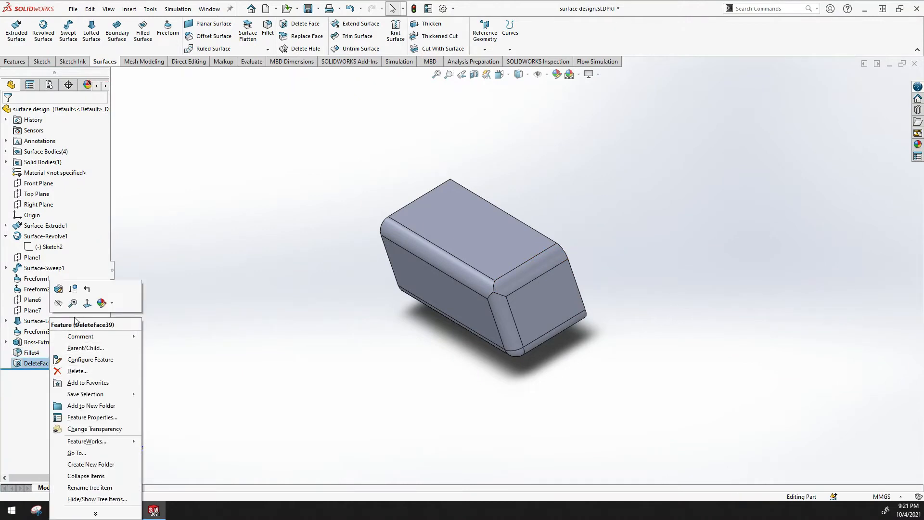
click(59, 289)
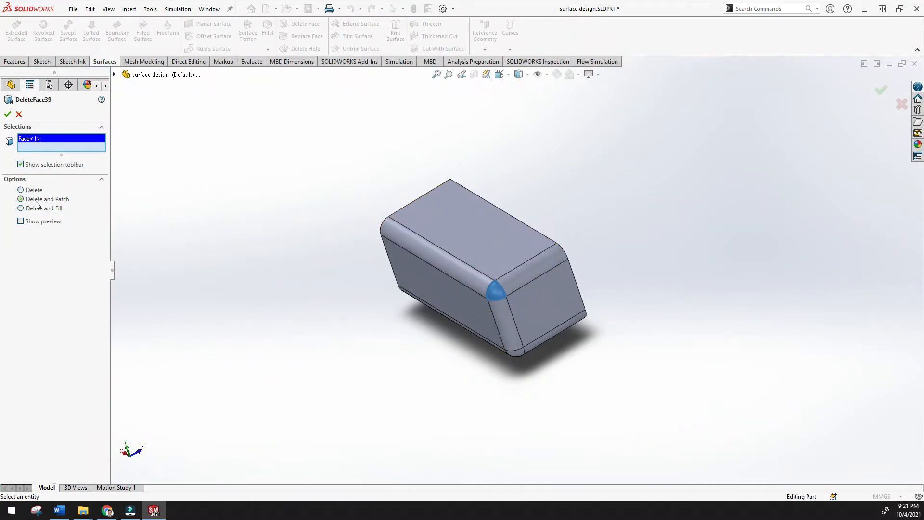
click(21, 209)
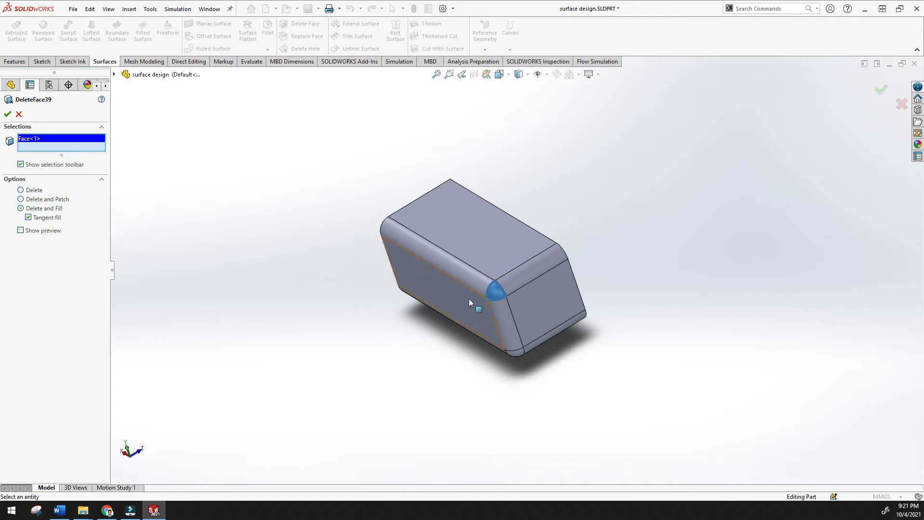
middle_drag(471, 286, 439, 272)
click(7, 114)
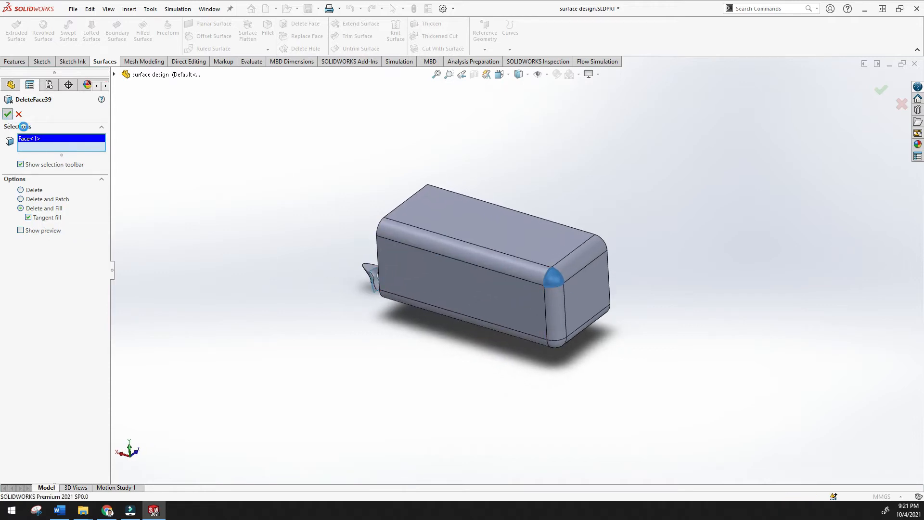
click(552, 280)
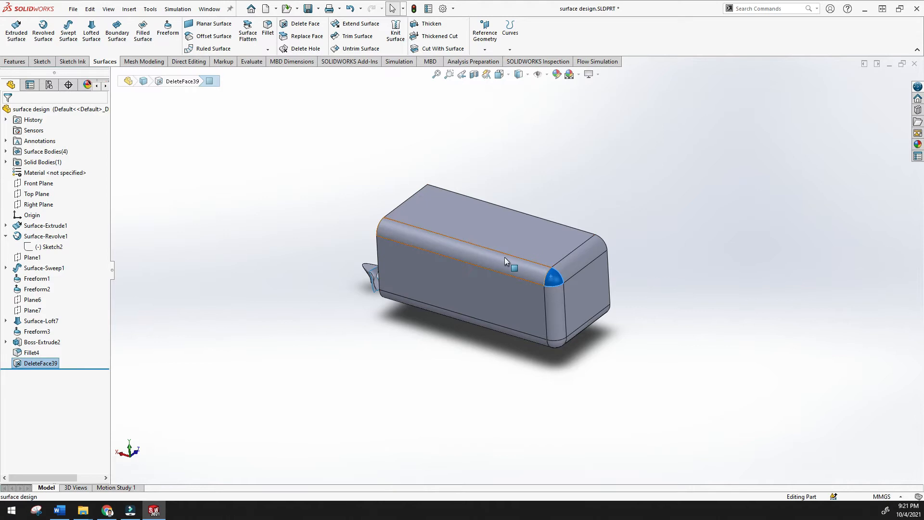
Turn off Tangent fill in the Delete Face feature and inspect the filled corner up close.
right_click(36, 363)
click(44, 289)
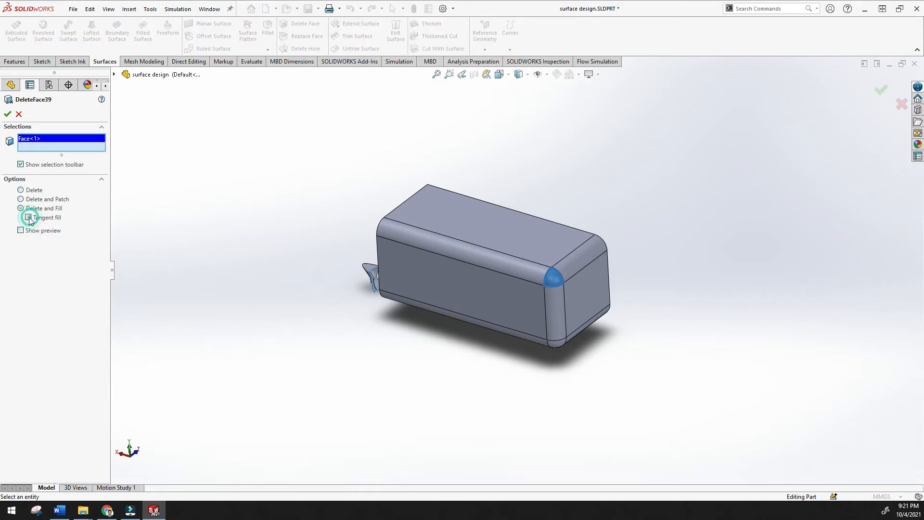
click(7, 114)
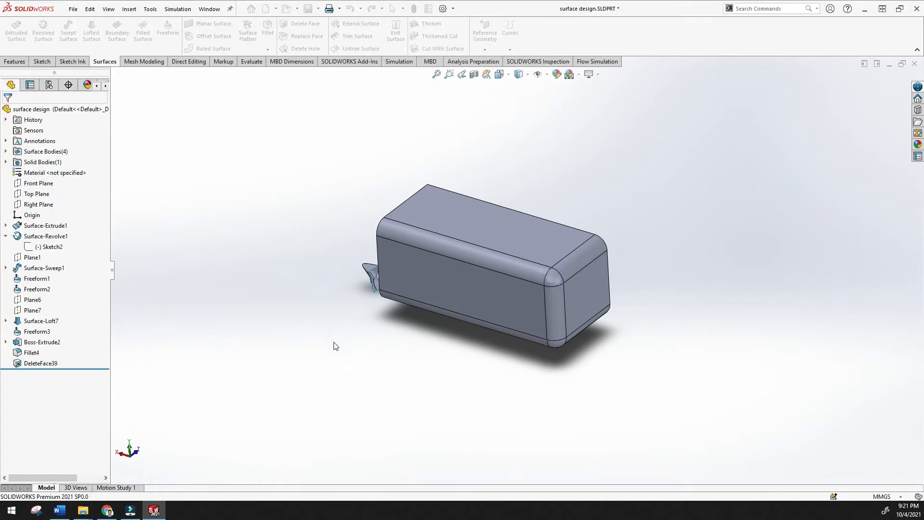
middle_drag(450, 290, 506, 331)
scroll(510, 325, down, 6)
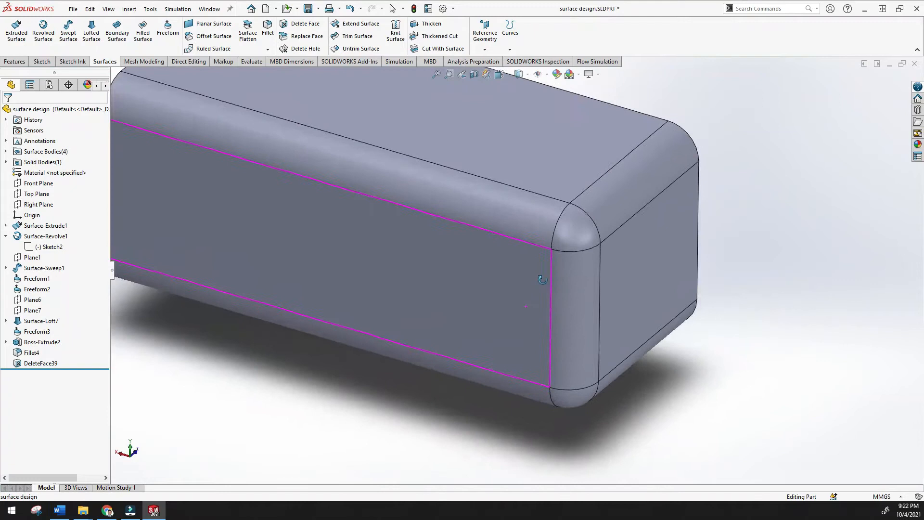
Reopen the corner's Delete Face feature to review its selected face and Delete and Fill option, and close it.
right_click(35, 362)
click(49, 289)
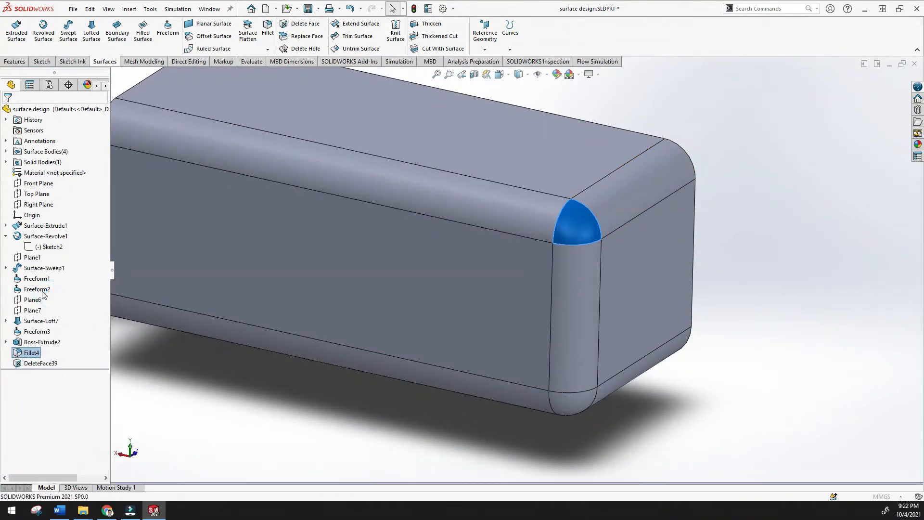
middle_drag(305, 268, 470, 268)
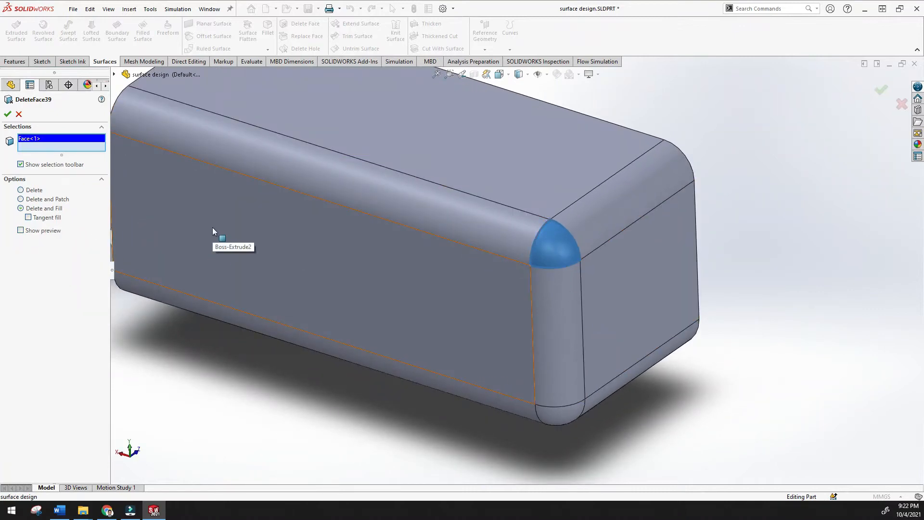
middle_drag(212, 227, 168, 237)
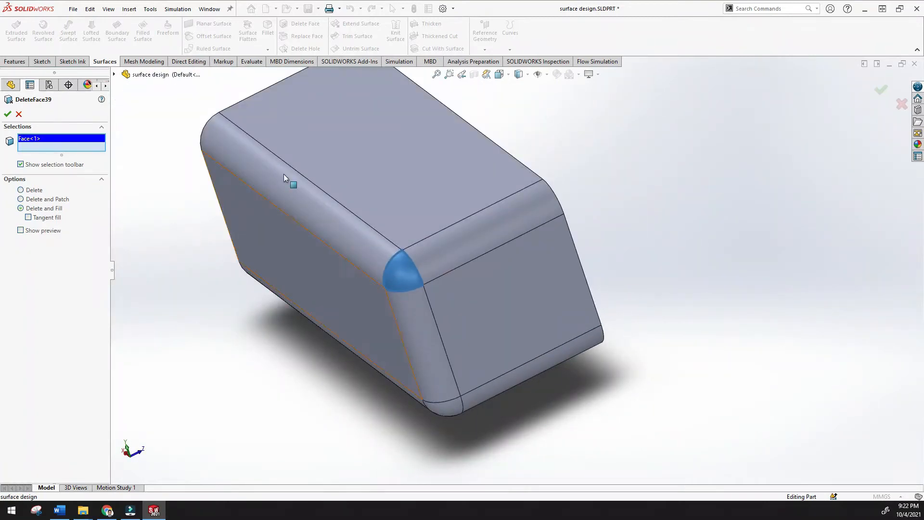
click(436, 75)
middle_drag(376, 185, 430, 168)
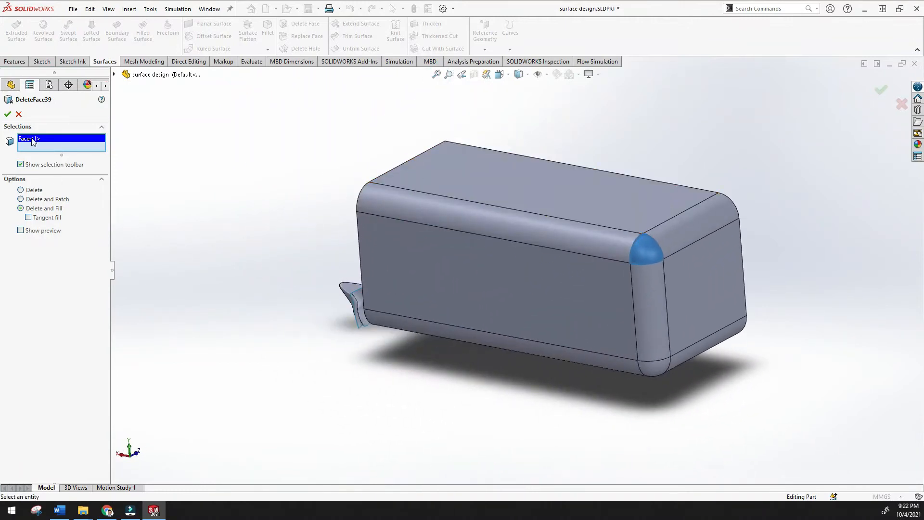
key(Return)
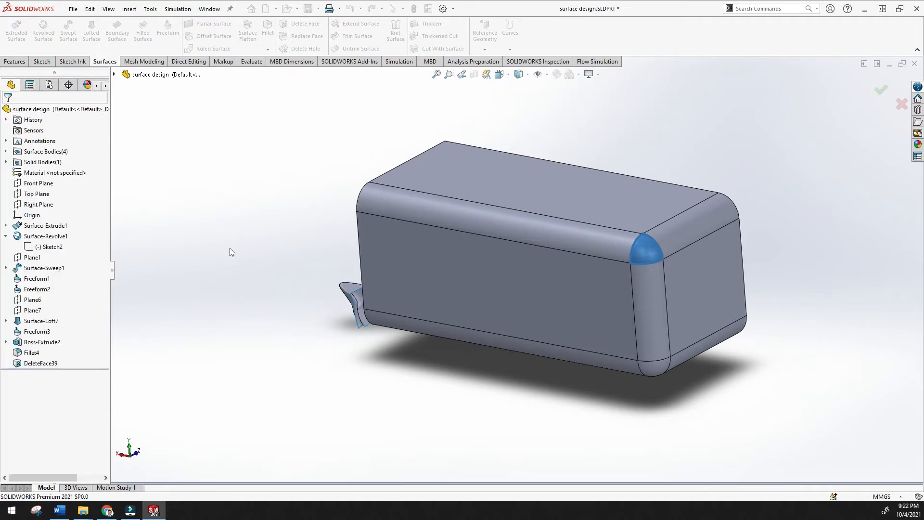
middle_drag(254, 208, 275, 213)
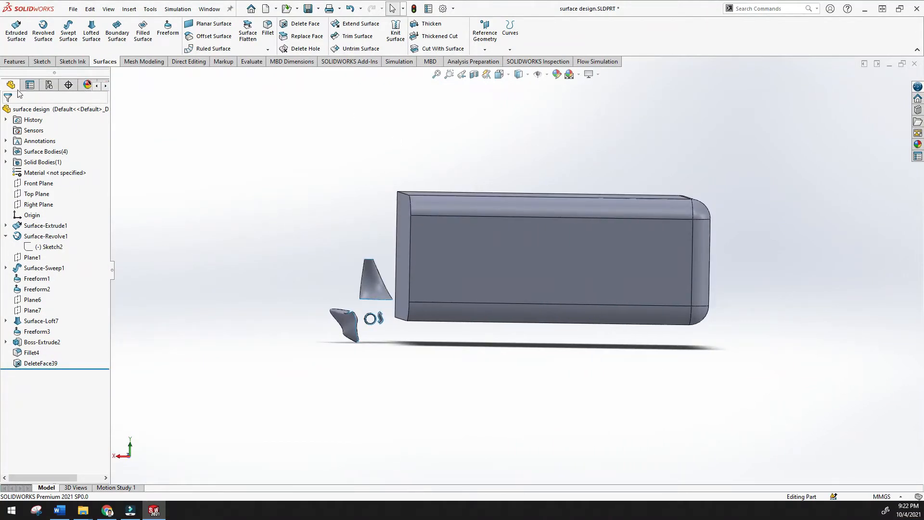
click(14, 62)
click(384, 49)
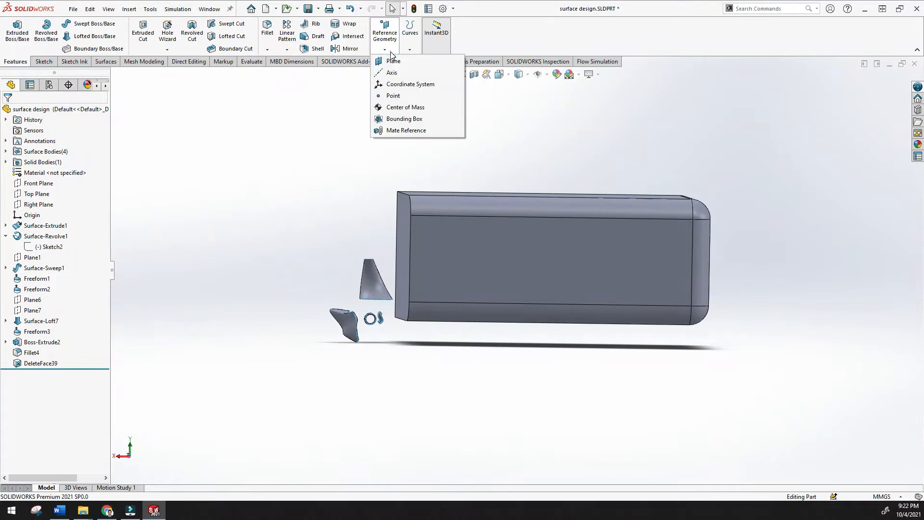
click(390, 63)
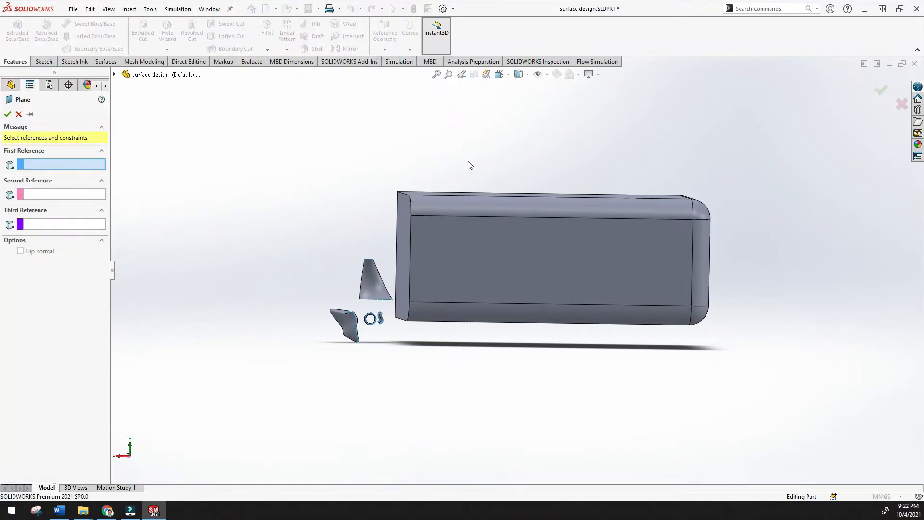
middle_drag(484, 174, 481, 199)
click(482, 198)
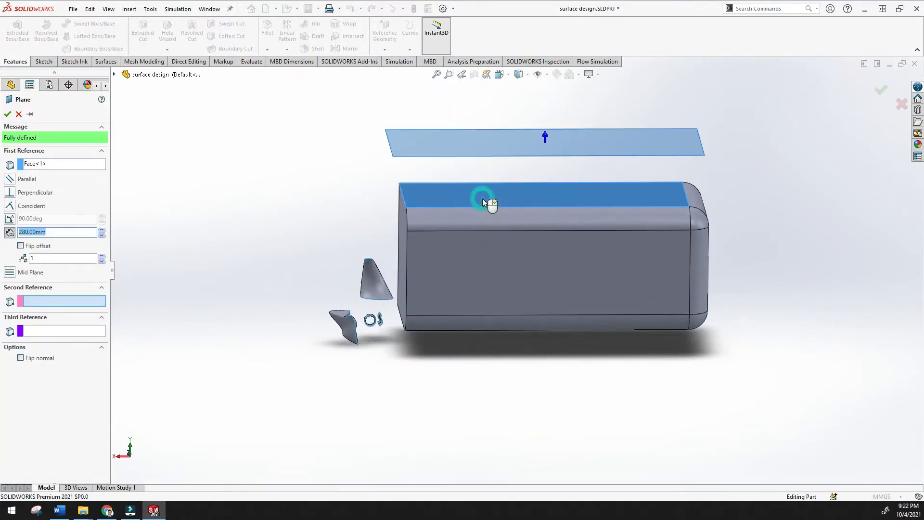
middle_drag(392, 198, 255, 152)
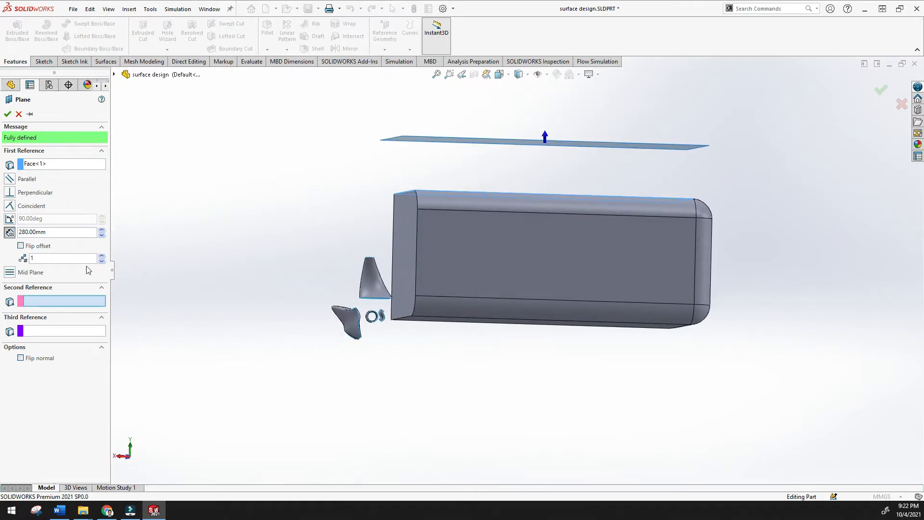
click(104, 256)
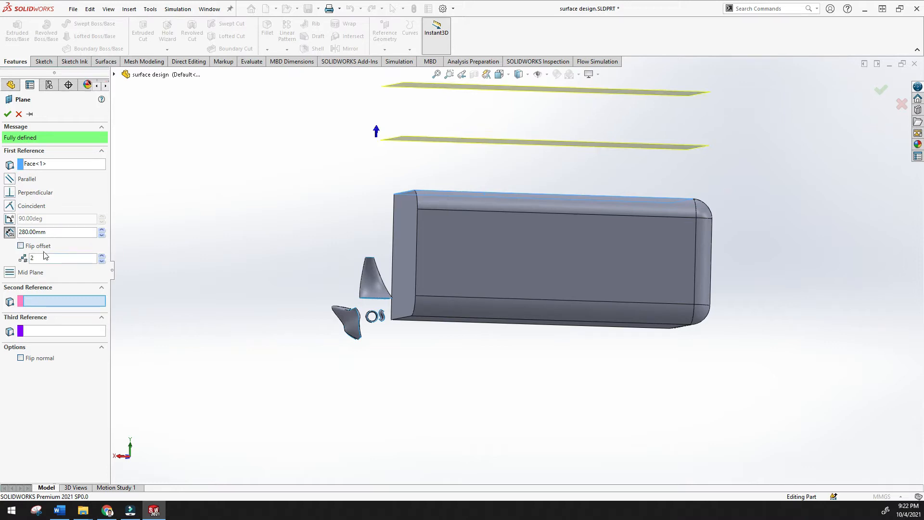
click(10, 273)
mouse_move(209, 255)
middle_down()
mouse_move(181, 287)
mouse_move(173, 264)
mouse_move(206, 255)
middle_up()
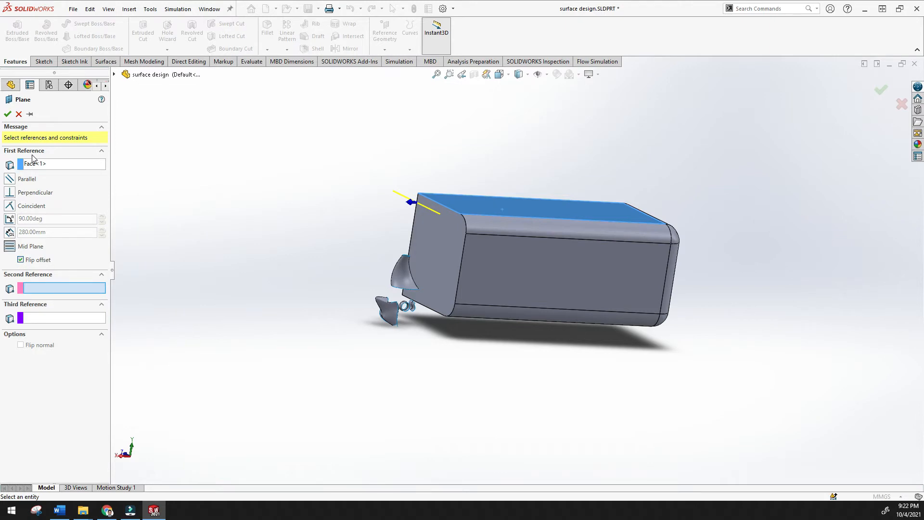
click(21, 115)
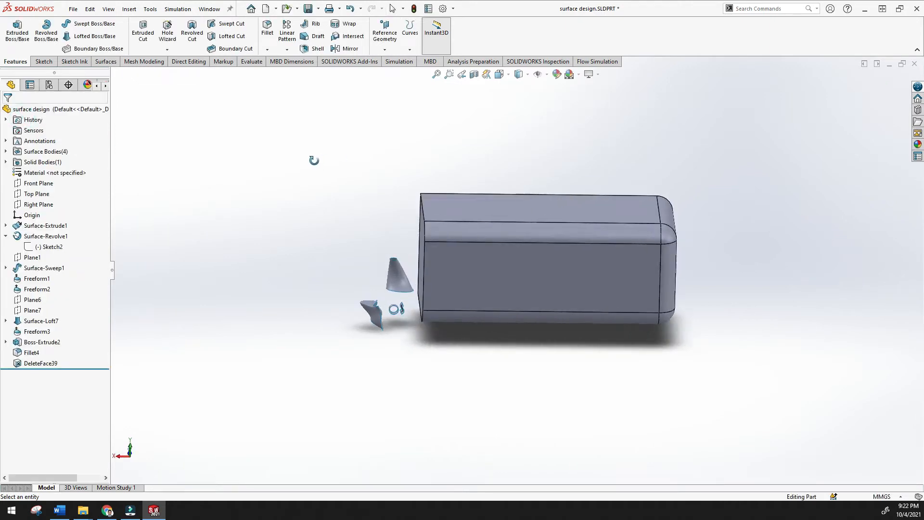
Create a reference plane offset 810 mm above the Top Plane.
click(31, 194)
middle_drag(173, 202, 295, 104)
click(383, 50)
click(392, 61)
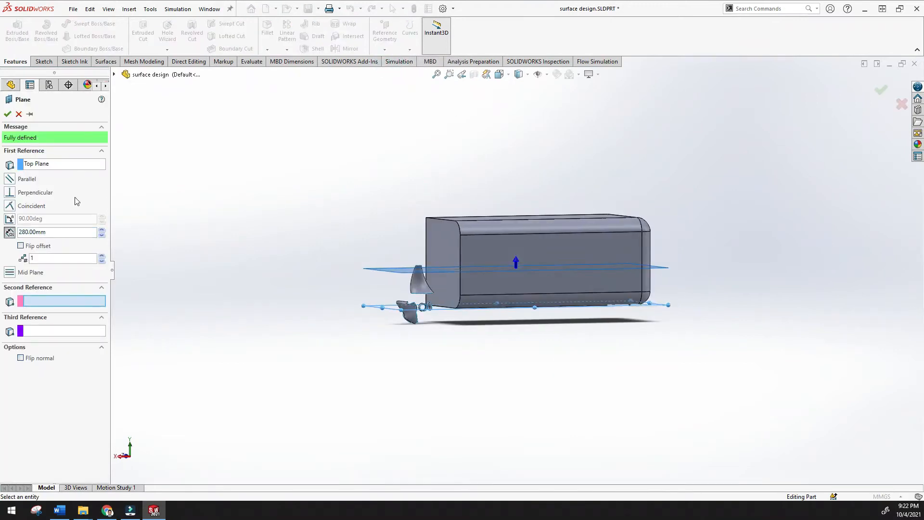
click(100, 231)
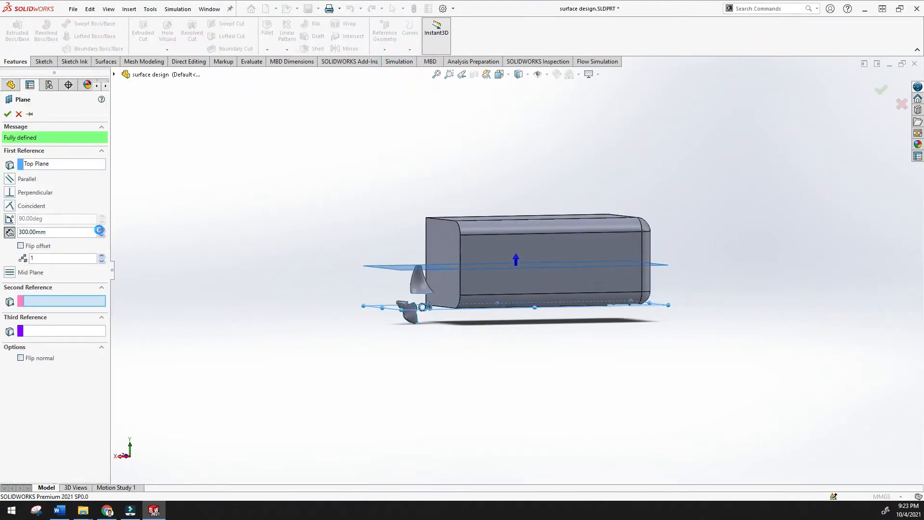
click(101, 230)
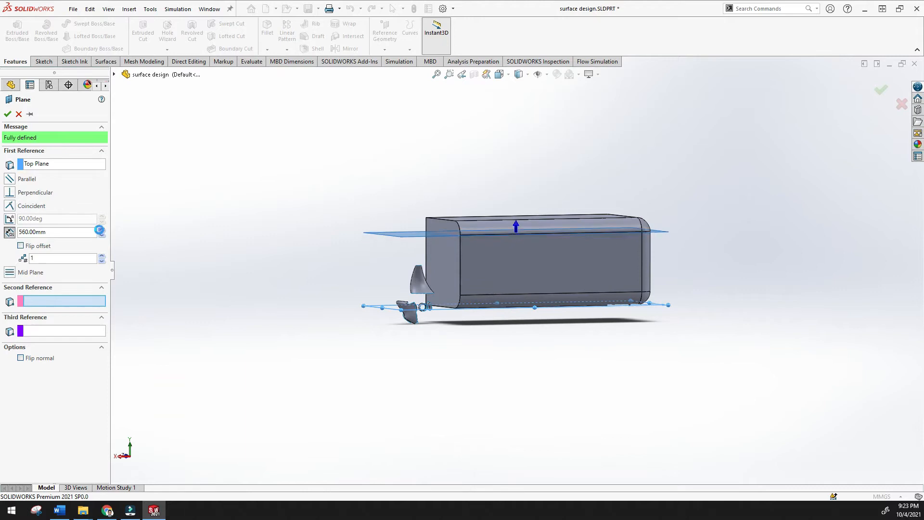
click(101, 232)
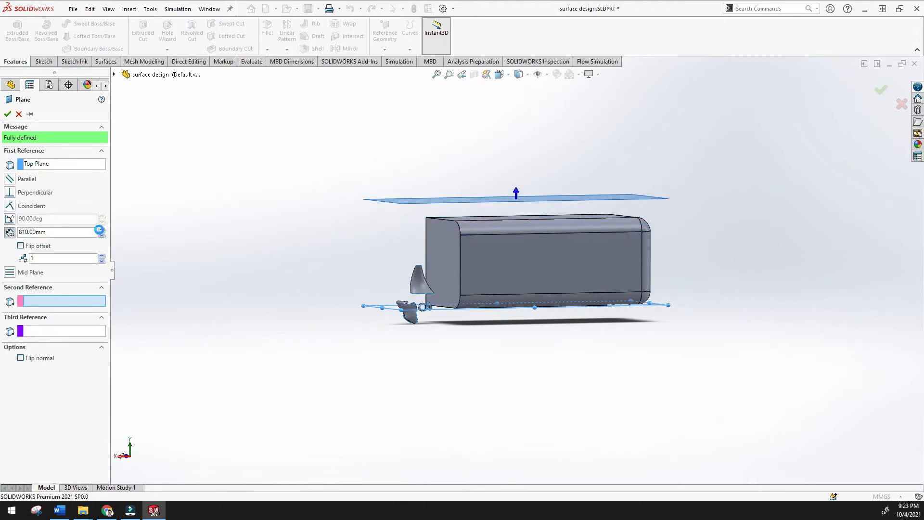
middle_drag(314, 210, 310, 190)
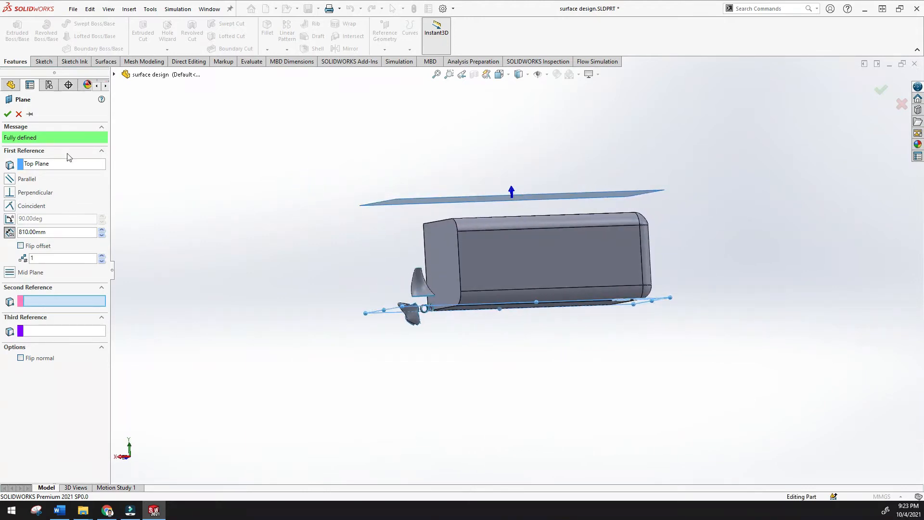
click(7, 114)
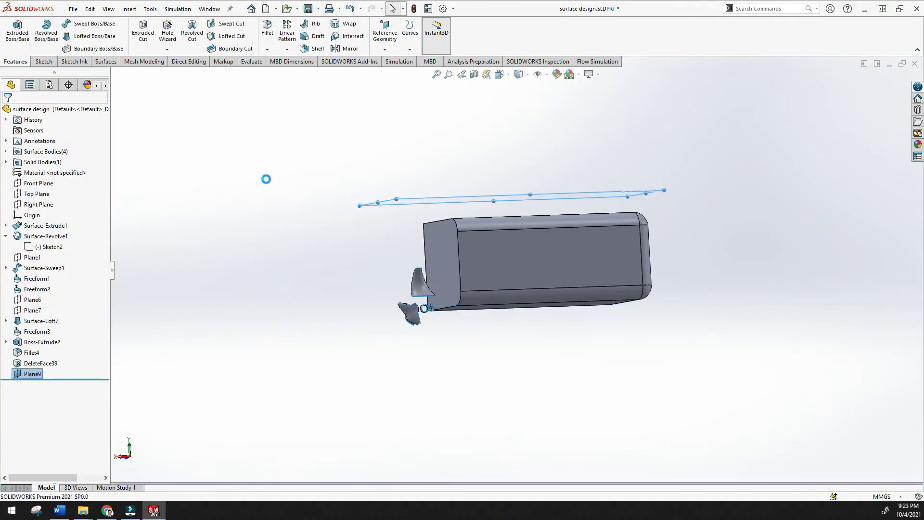
middle_drag(264, 208, 264, 195)
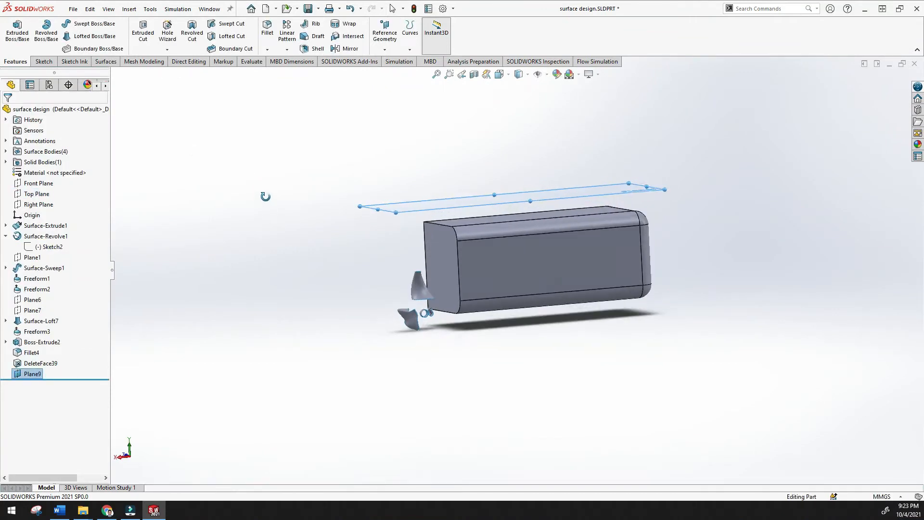
Sketch a center rectangle about 326 by 272 mm on the Top Plane, within the block's outline, and exit the sketch.
click(40, 194)
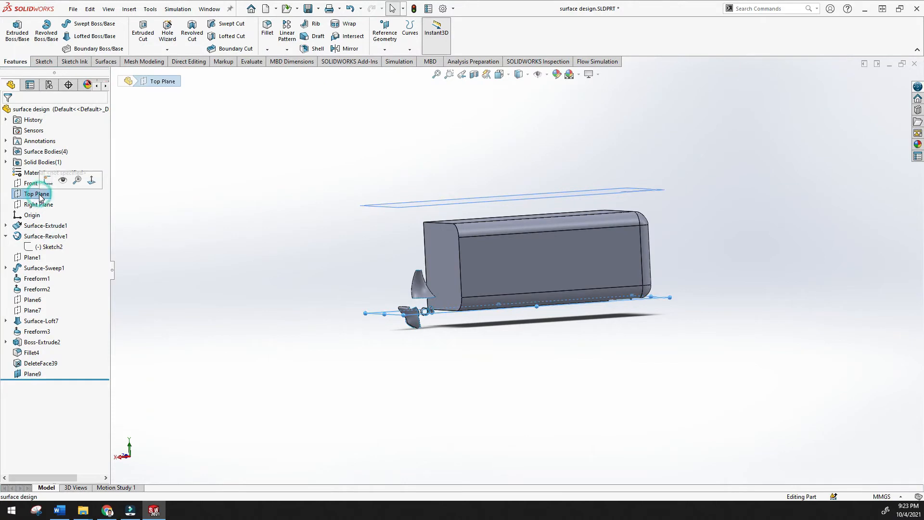
click(39, 193)
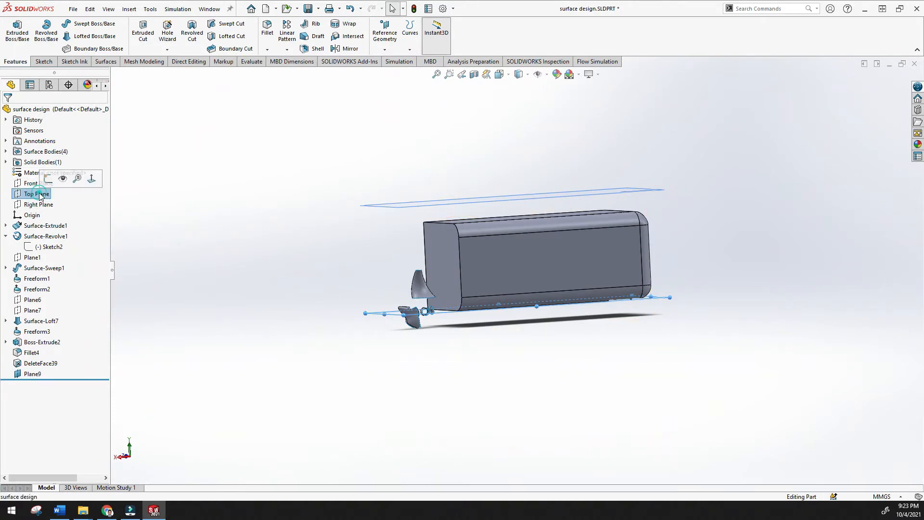
click(49, 181)
click(167, 198)
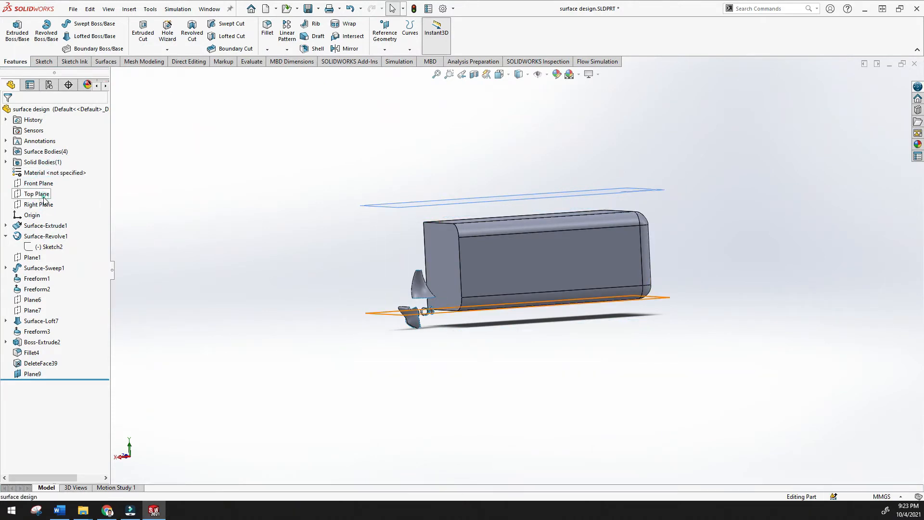
click(47, 194)
click(55, 189)
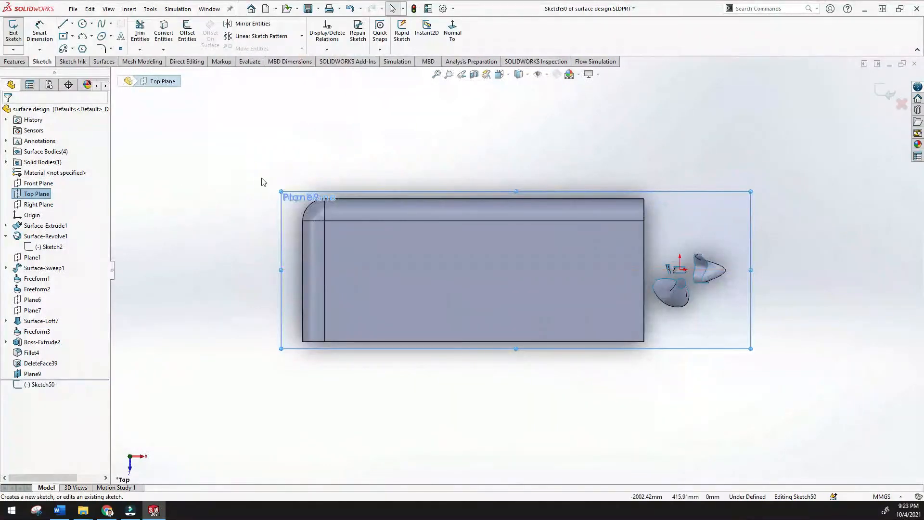
click(453, 30)
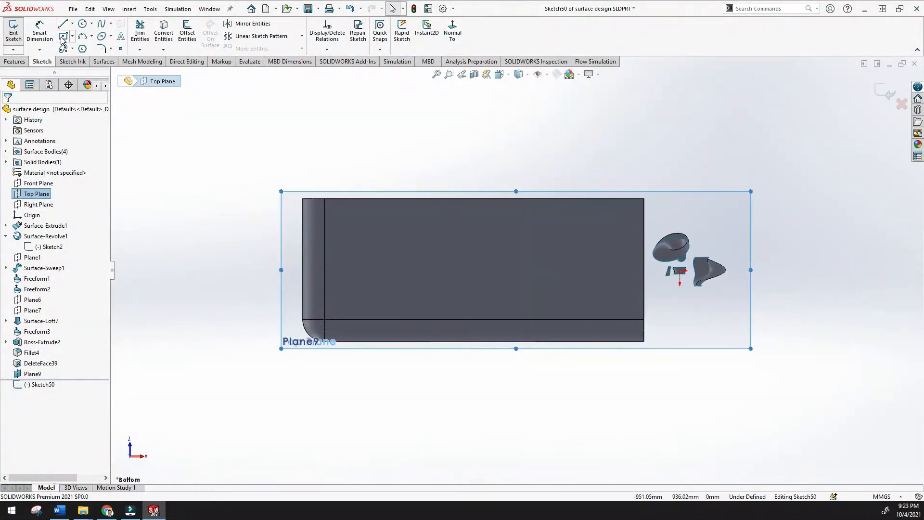
click(62, 39)
click(434, 247)
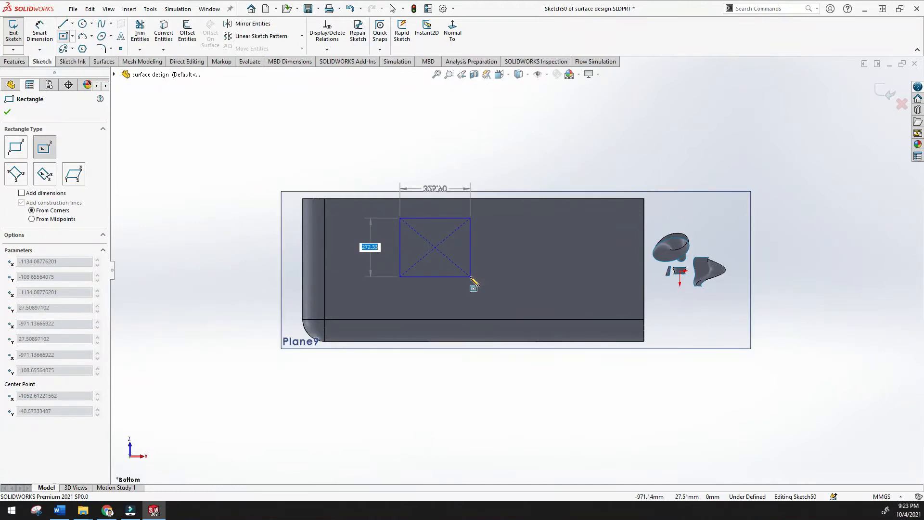
click(471, 277)
click(8, 114)
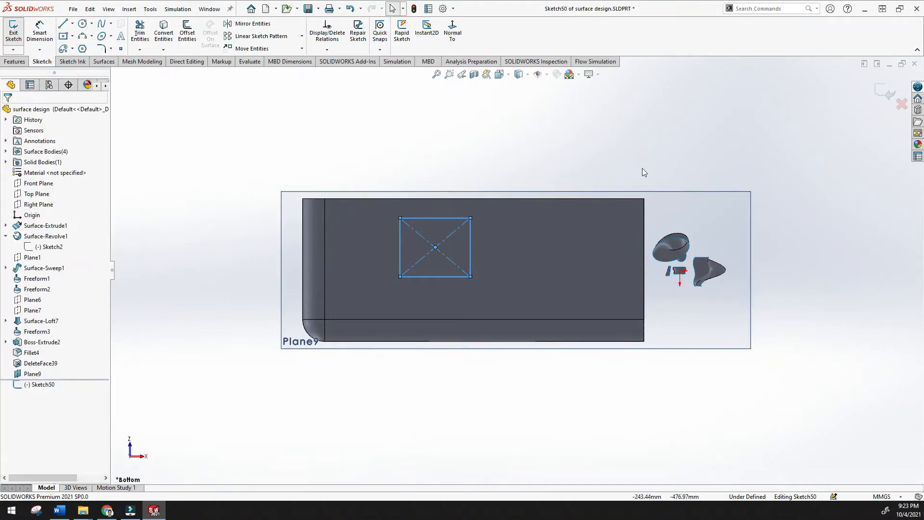
click(889, 95)
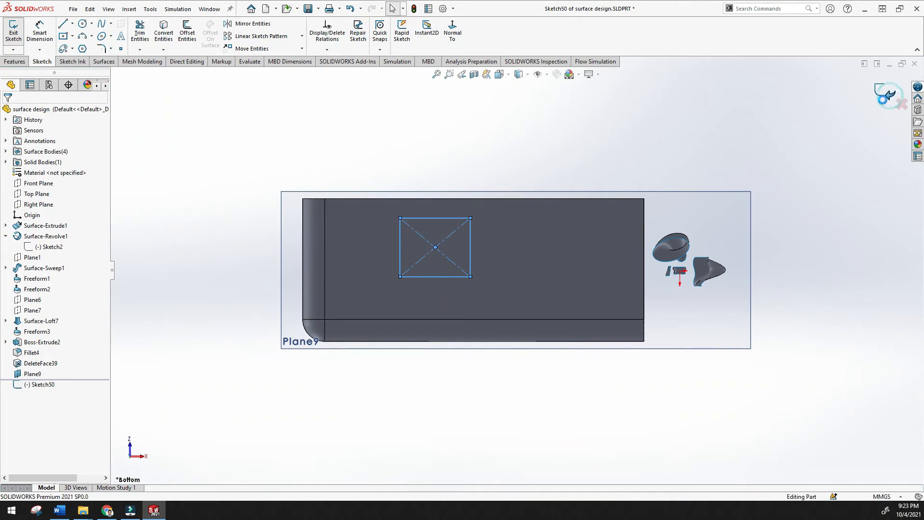
Sketch a single point on the offset plane, near the center of the rectangle below, and exit the sketch.
mouse_move(553, 138)
middle_down()
mouse_move(540, 159)
mouse_move(436, 225)
mouse_move(346, 140)
middle_up()
click(368, 168)
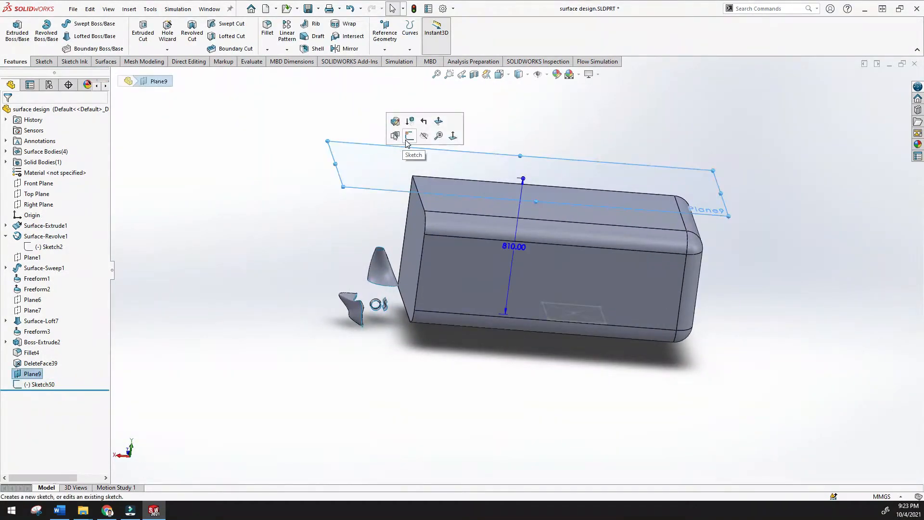
click(409, 136)
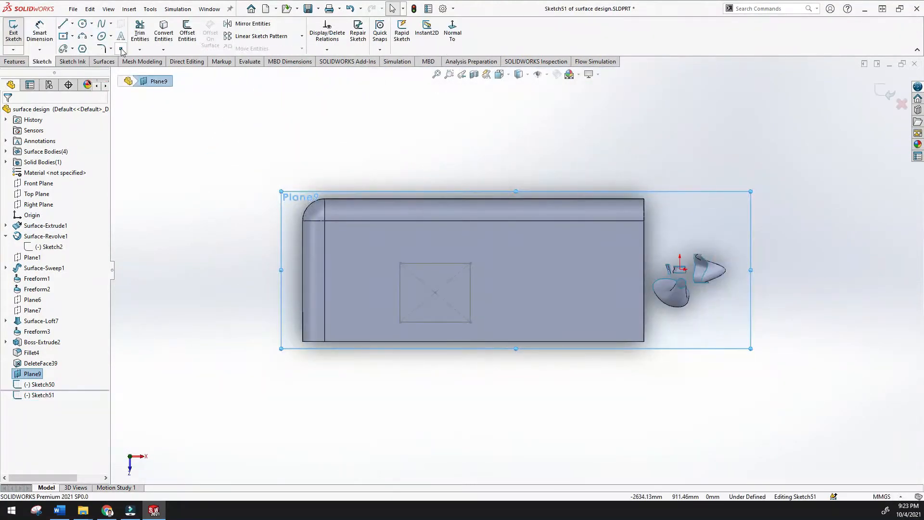
click(122, 50)
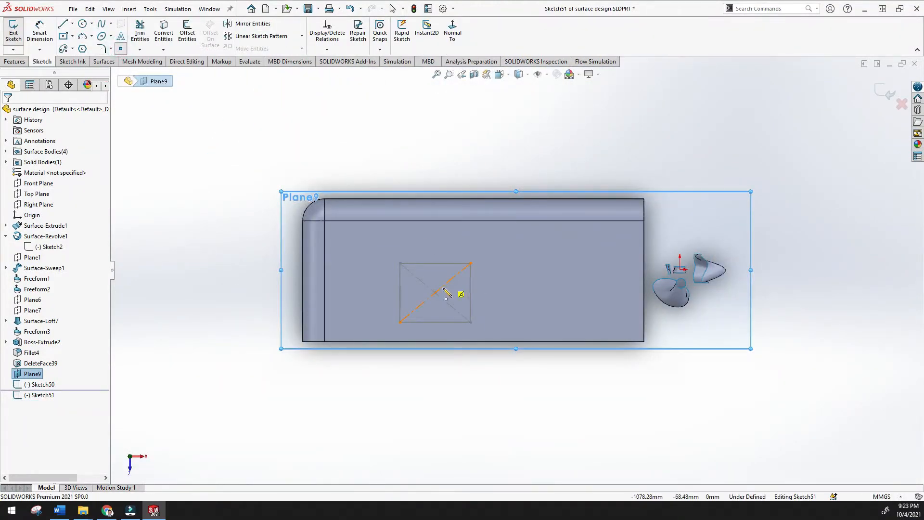
click(432, 281)
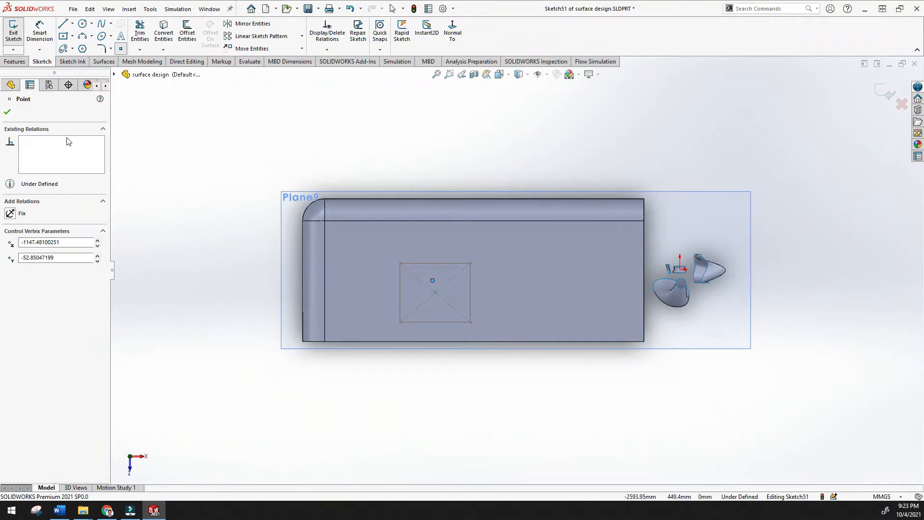
click(6, 114)
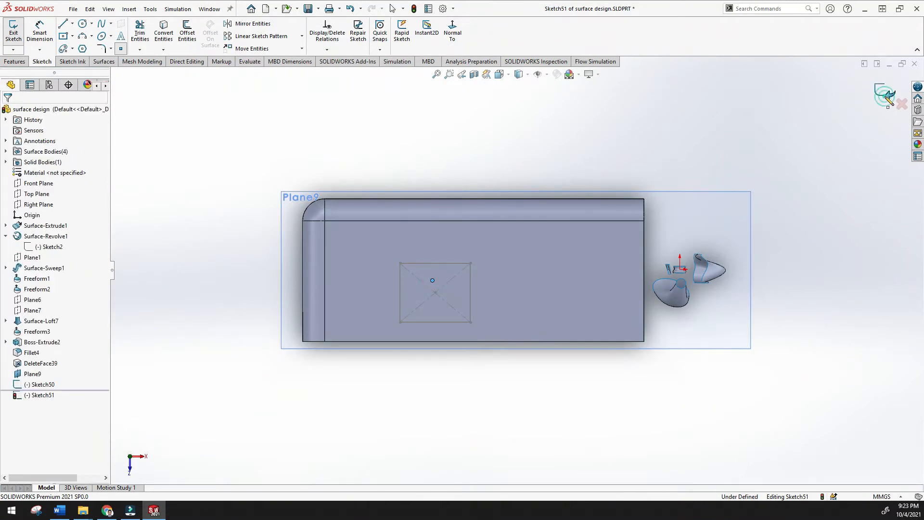
click(885, 92)
Create a lofted boss from the point on the offset plane to the center rectangle on the Top Plane.
middle_drag(581, 317, 589, 77)
middle_drag(493, 200, 471, 204)
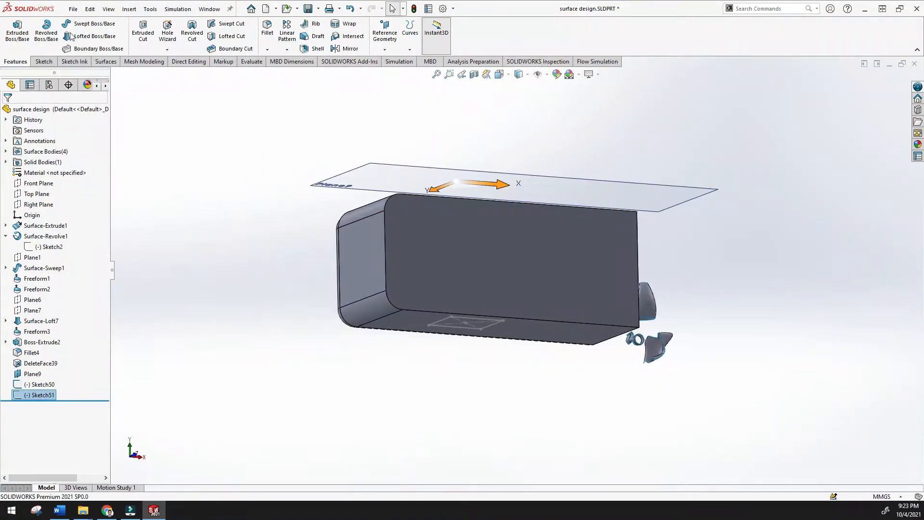
click(98, 37)
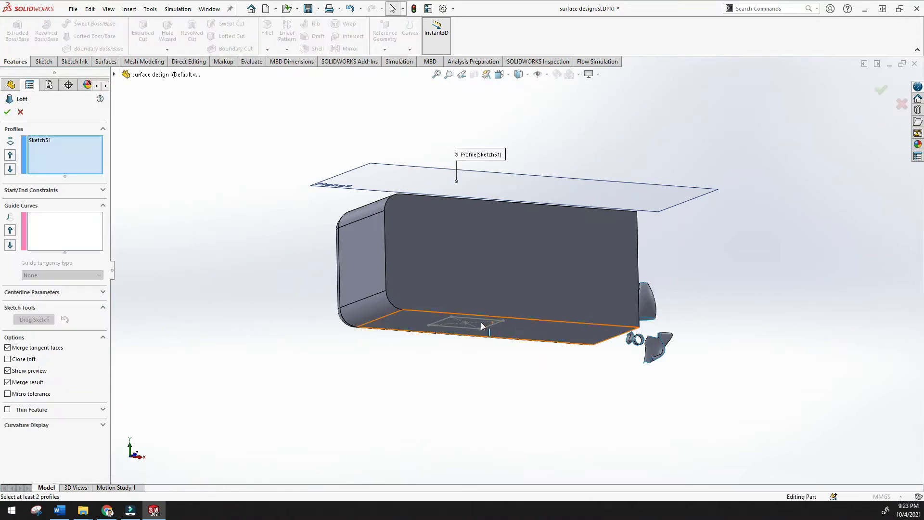
middle_drag(443, 157, 458, 196)
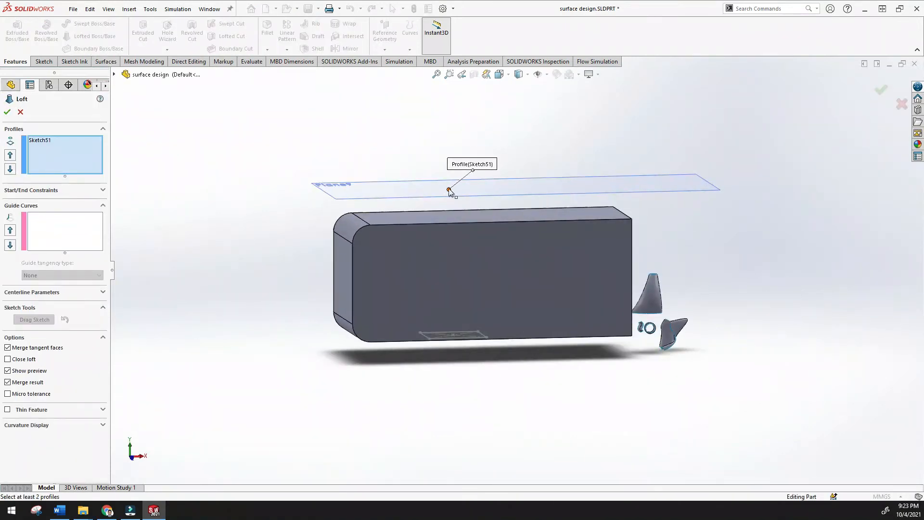
click(43, 141)
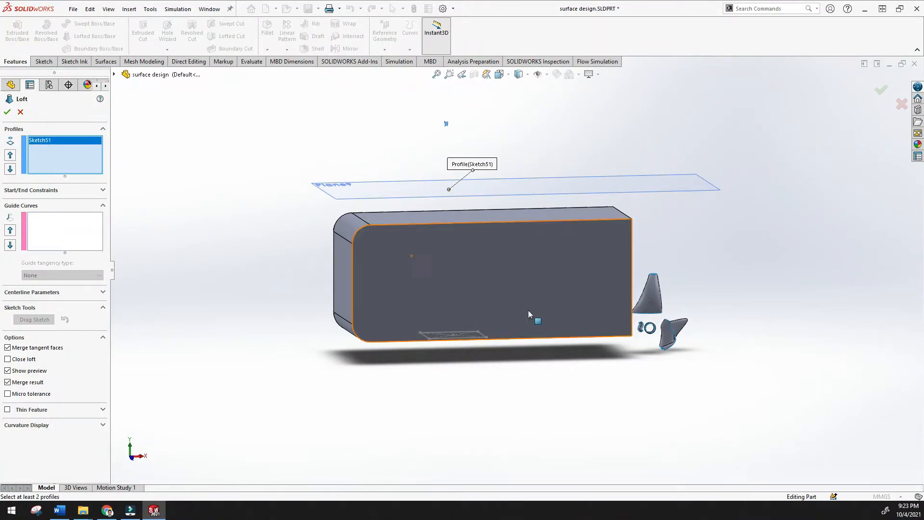
middle_drag(515, 362, 475, 315)
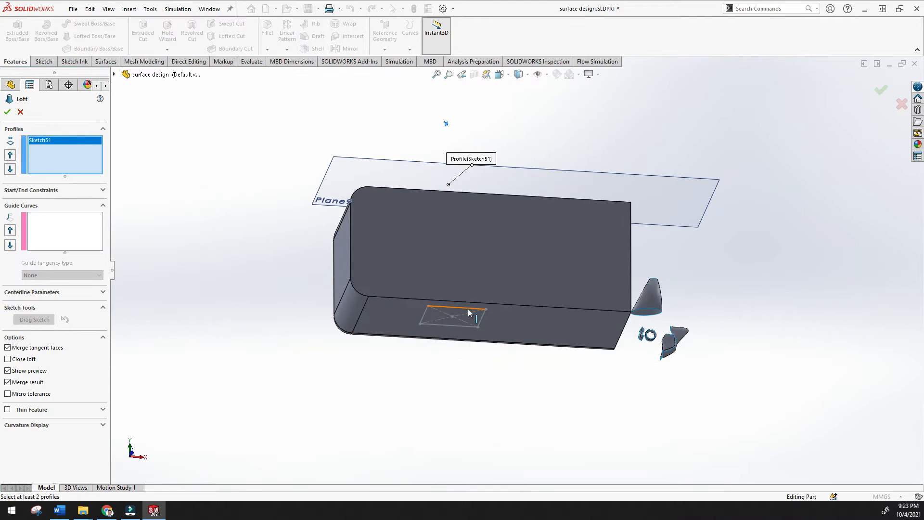
click(466, 308)
mouse_move(479, 229)
middle_down()
mouse_move(470, 293)
mouse_move(452, 316)
middle_up()
click(8, 112)
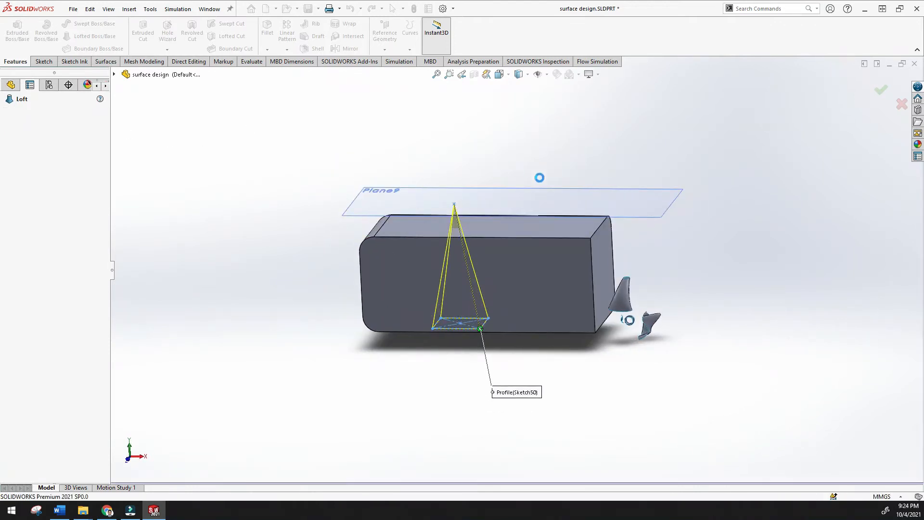
Hide the extruded block to check the loft inside it, and show the block again.
middle_drag(556, 143, 496, 251)
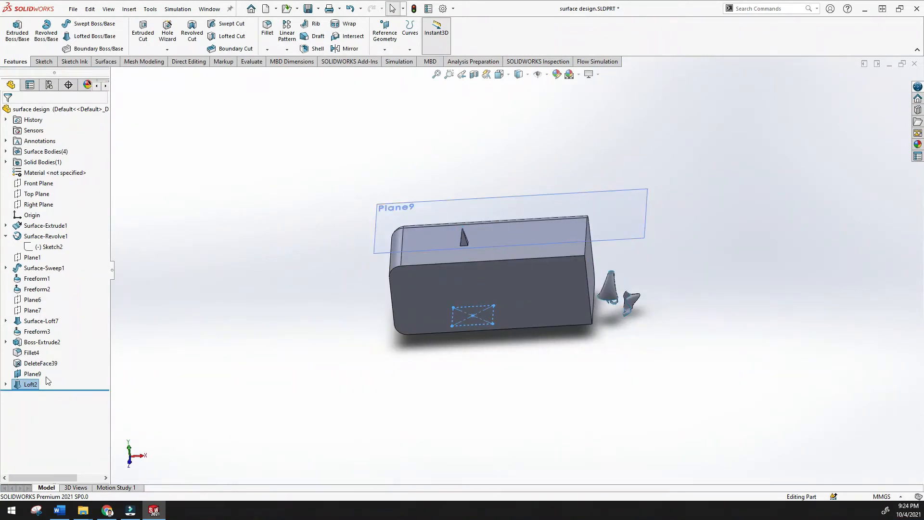
click(44, 344)
right_click(44, 345)
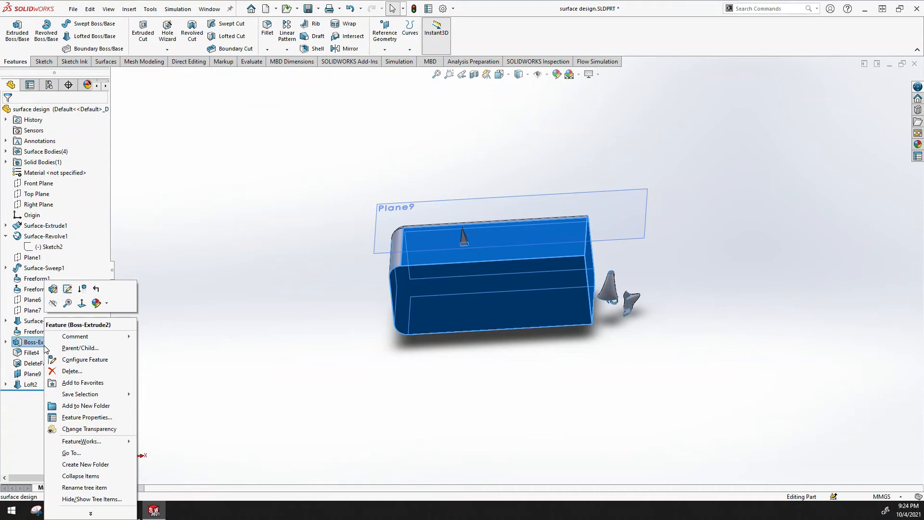
click(53, 306)
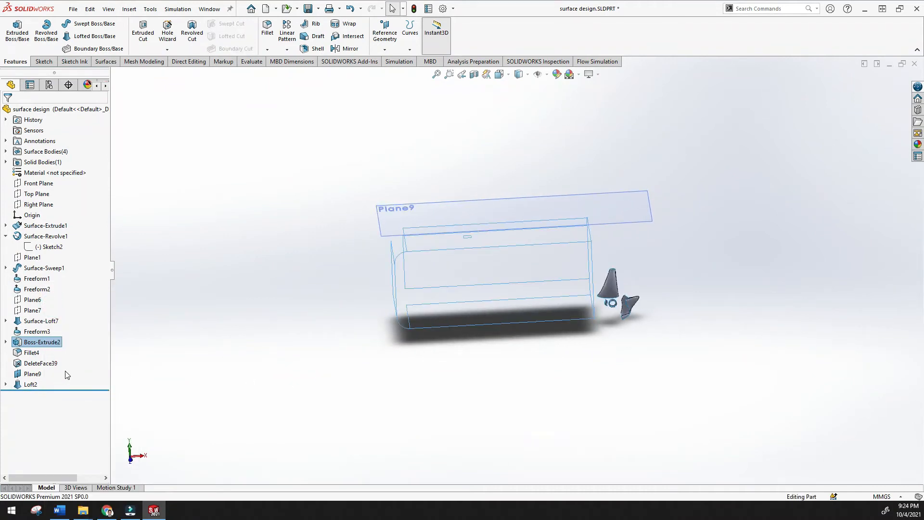
click(33, 385)
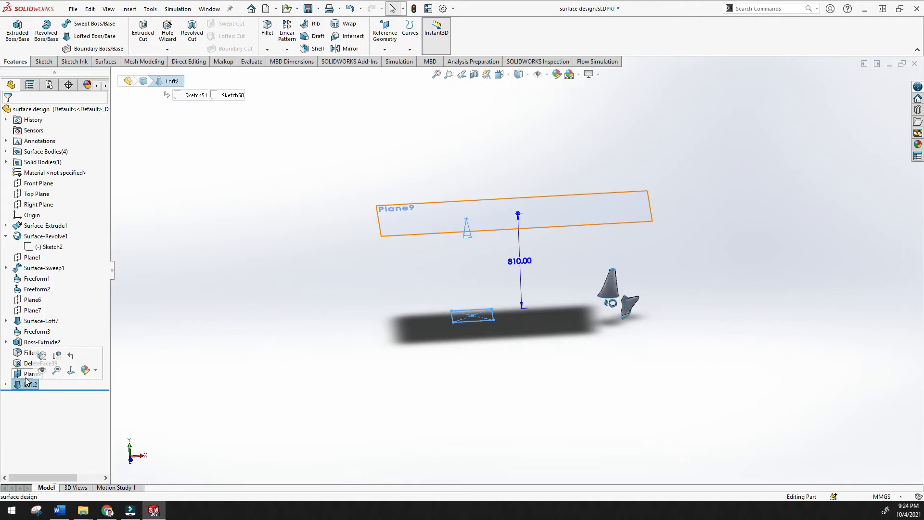
drag(28, 388, 48, 344)
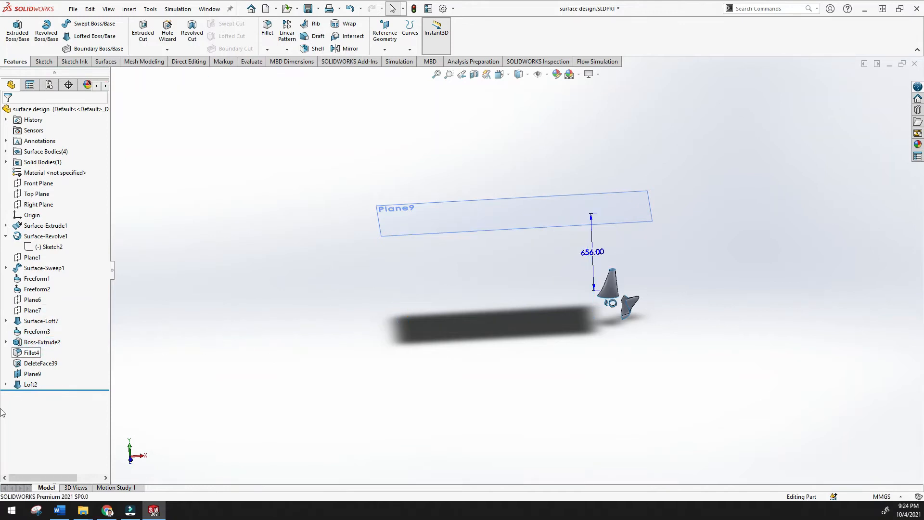
right_click(38, 343)
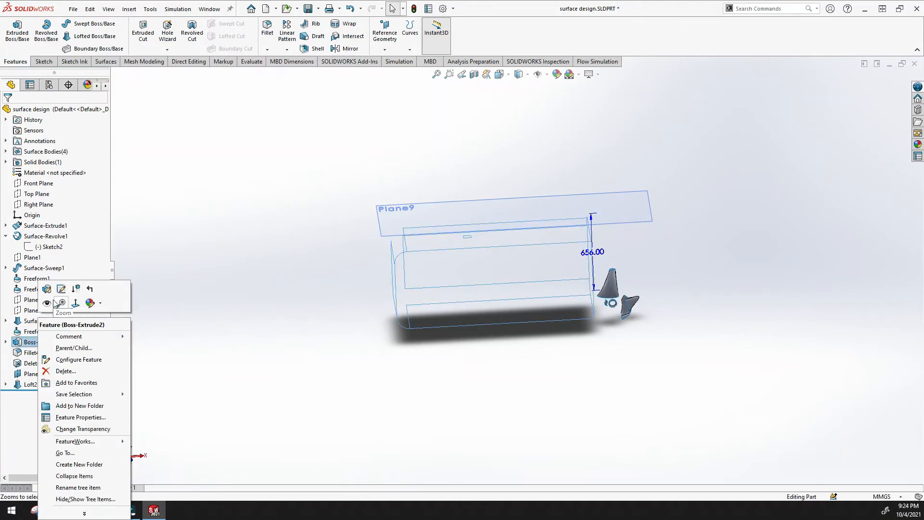
click(51, 300)
click(210, 312)
Switch the display style to Wireframe to inspect the loft through the block.
middle_drag(346, 211, 365, 200)
click(527, 74)
click(522, 143)
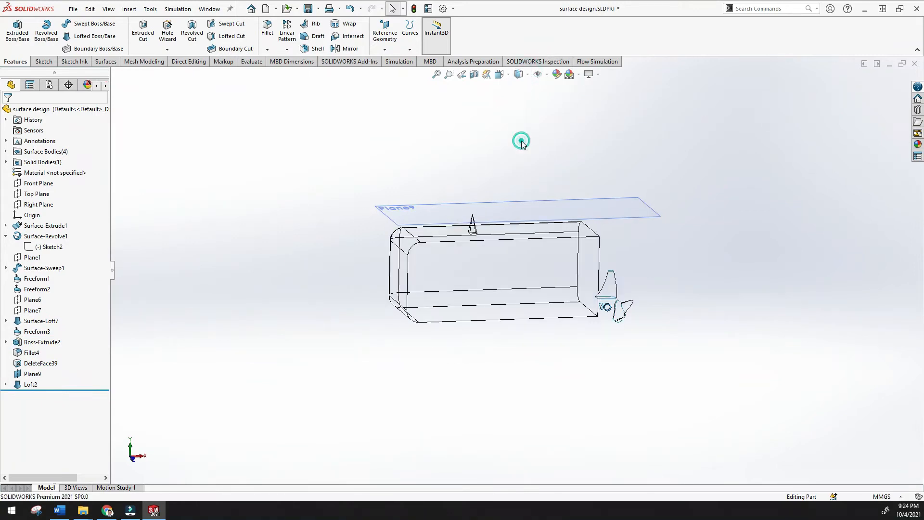
middle_drag(548, 225, 535, 115)
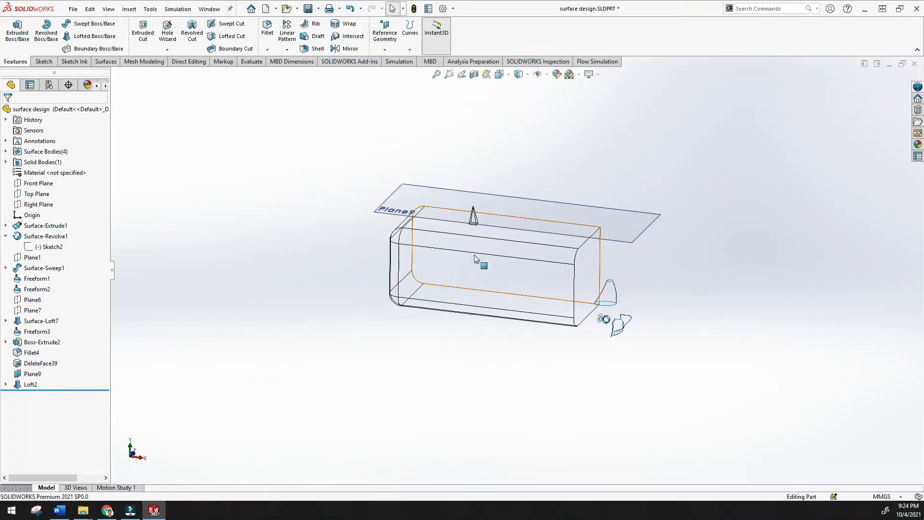
Edit the loft feature to turn off Merge result, and accept the change.
right_click(28, 385)
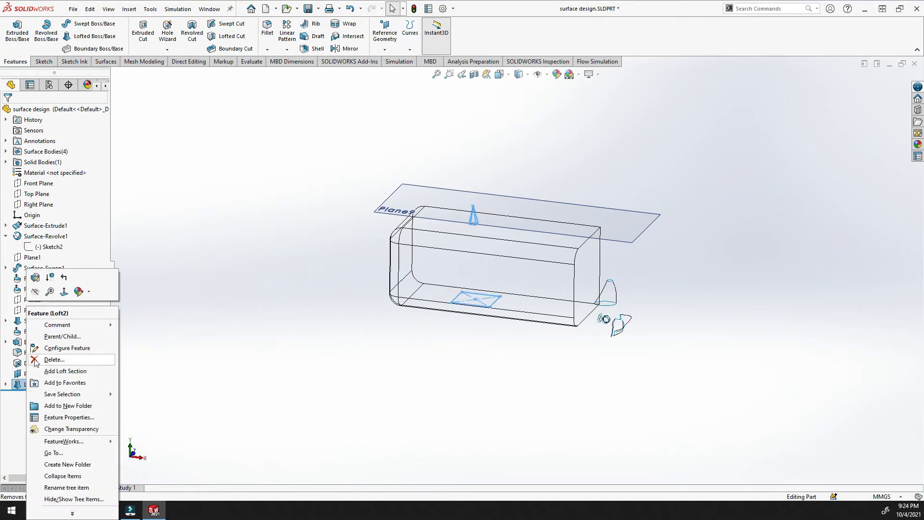
key(Escape)
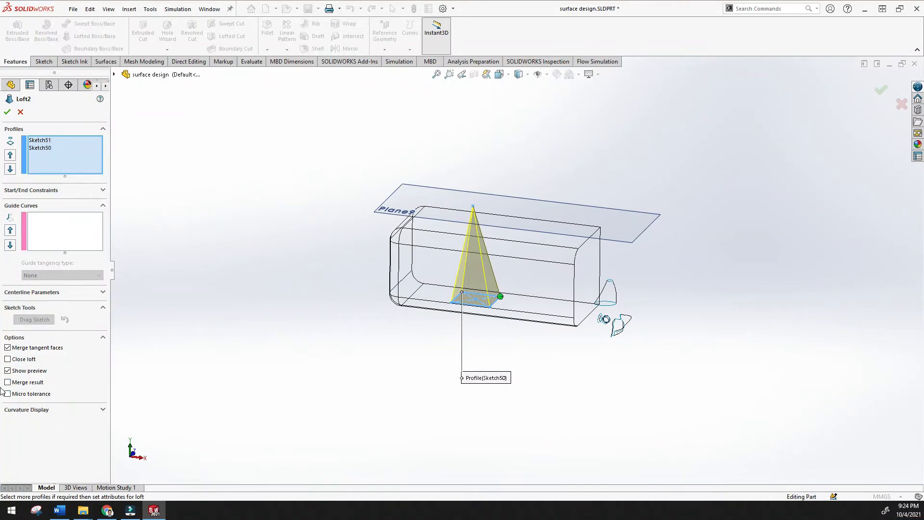
click(6, 112)
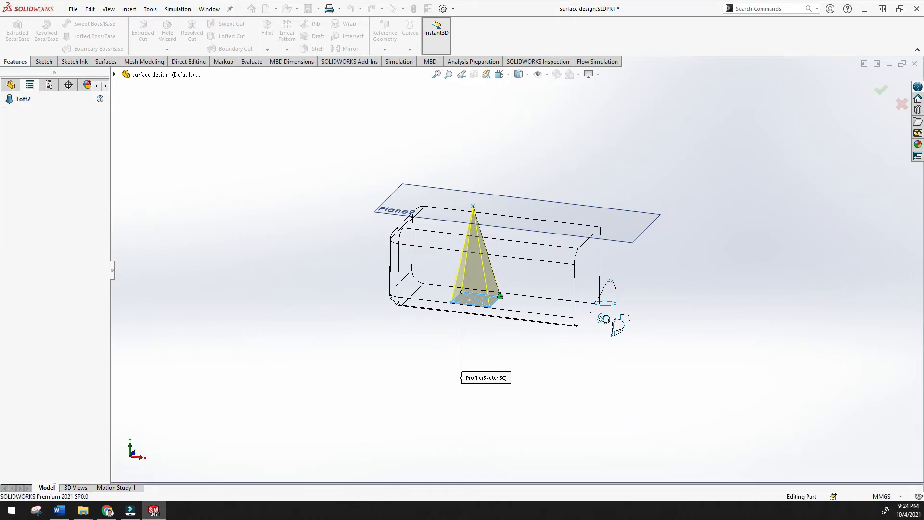
Hide the extruded block so only the loft body remains, and set the display style to Shaded With Edges.
middle_drag(189, 210, 166, 282)
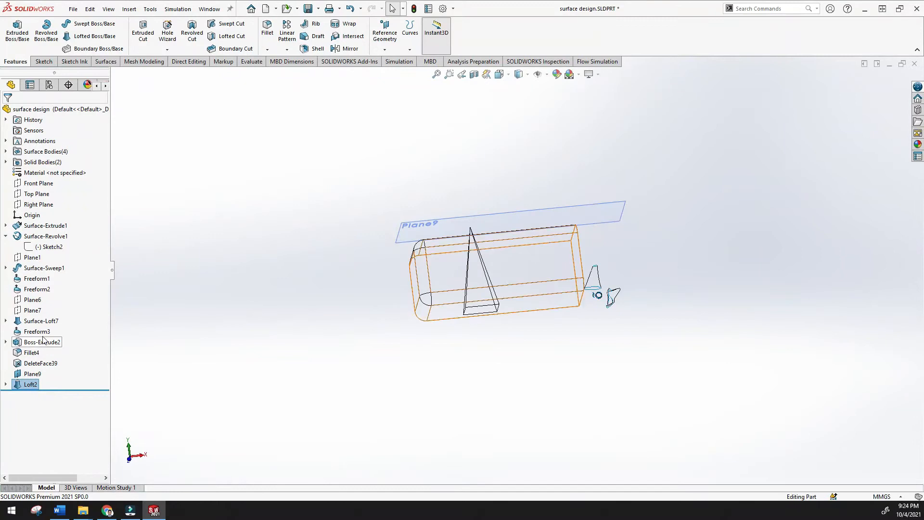
right_click(42, 321)
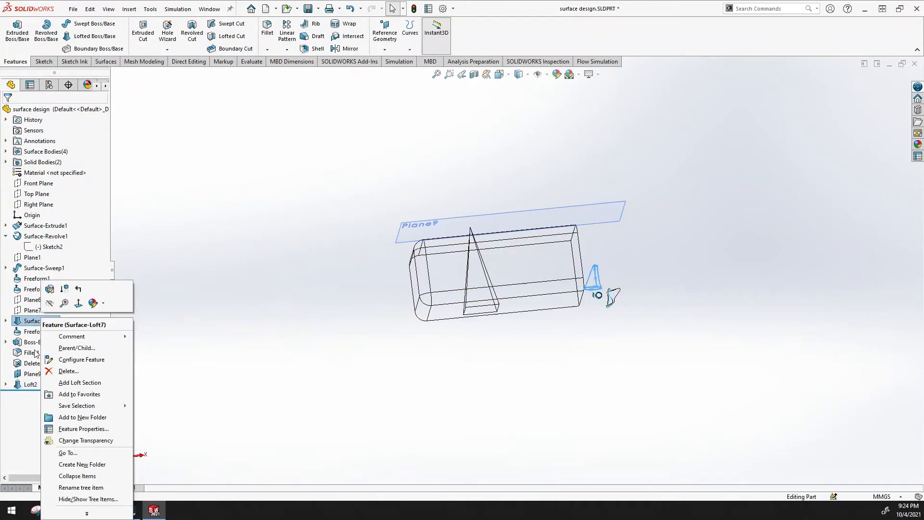
click(31, 343)
right_click(30, 342)
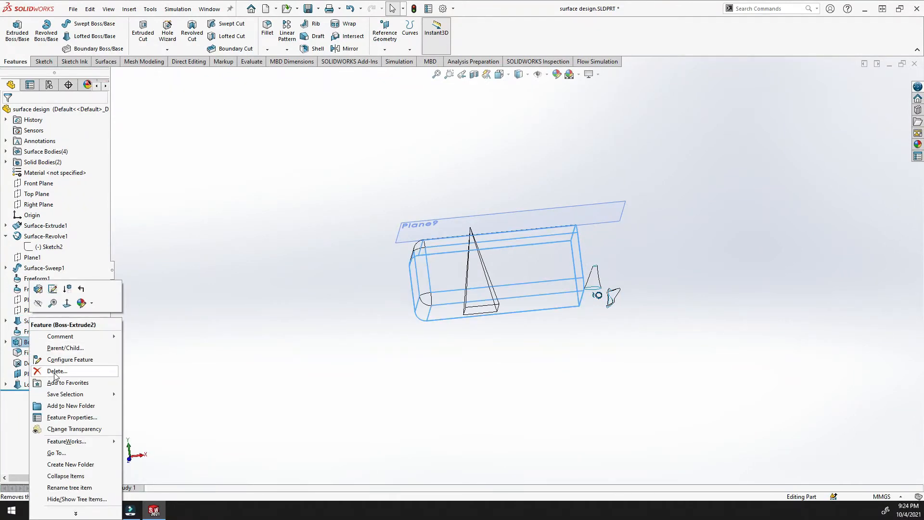
click(39, 302)
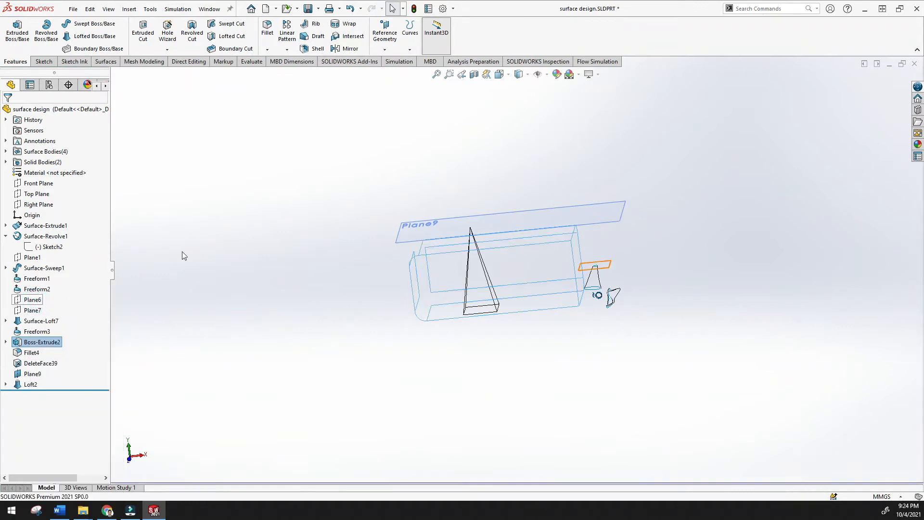
click(527, 75)
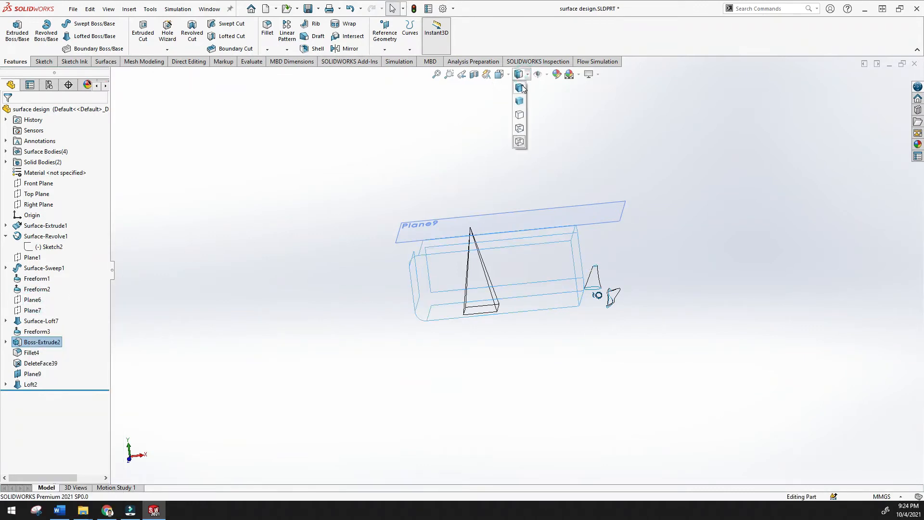
click(518, 96)
middle_drag(518, 126, 429, 226)
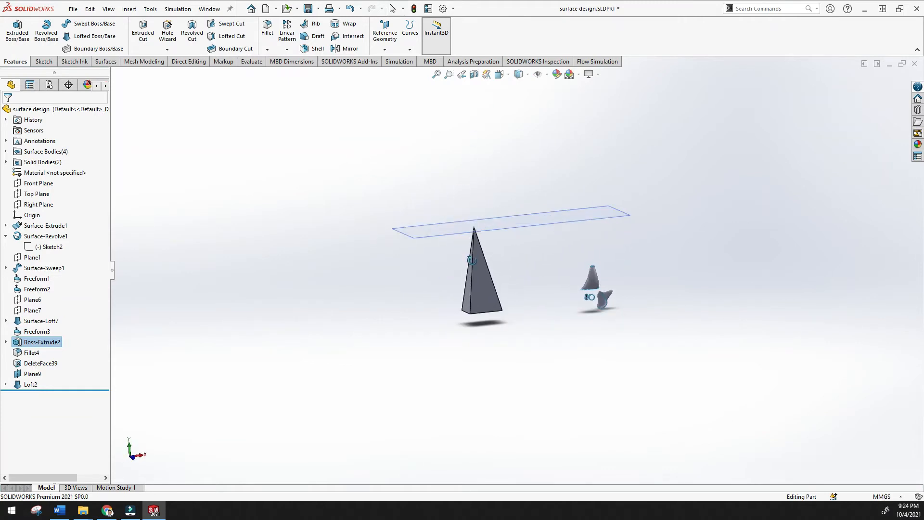
Inspect the separate loft body from several angles, and show the extruded block around it again.
right_click(37, 387)
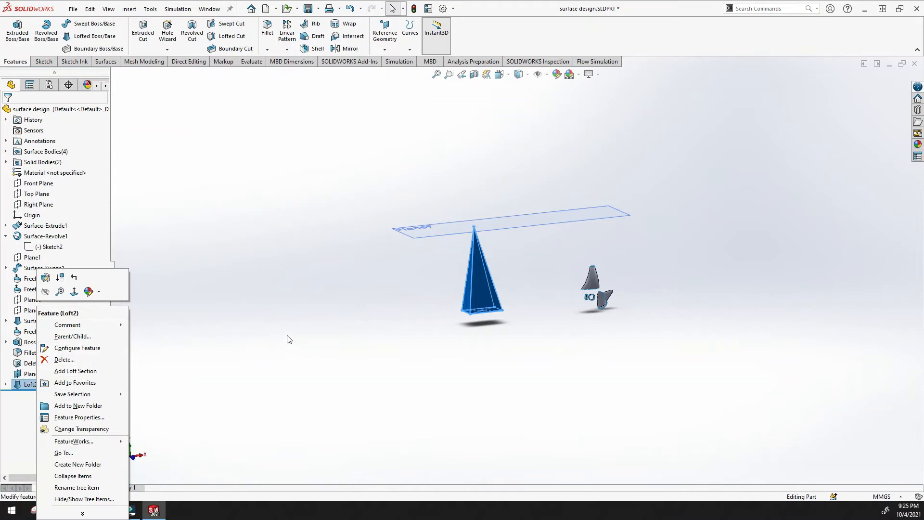
mouse_move(290, 338)
middle_down()
mouse_move(303, 342)
mouse_move(290, 355)
mouse_move(341, 362)
mouse_move(291, 335)
middle_up()
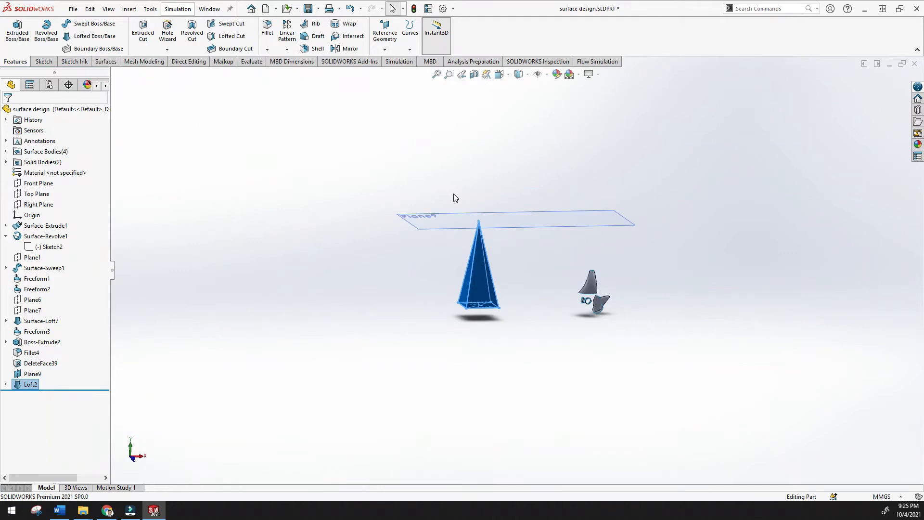
scroll(492, 270, down, 3)
mouse_move(492, 264)
middle_down()
mouse_move(477, 247)
mouse_move(502, 274)
middle_up()
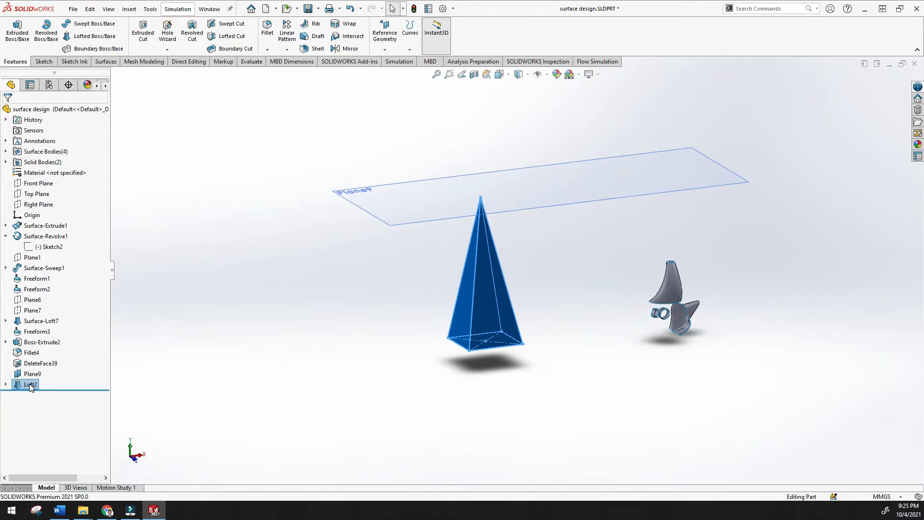
right_click(55, 341)
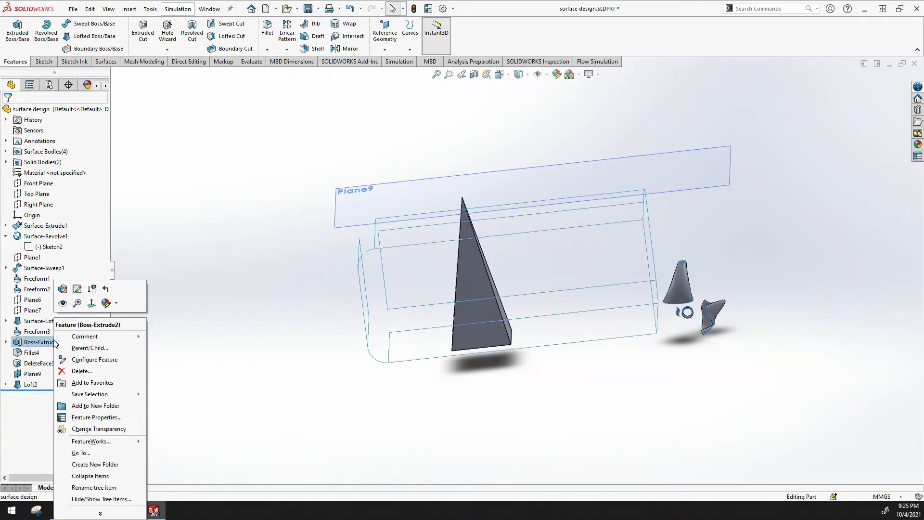
click(63, 303)
middle_drag(244, 291, 223, 268)
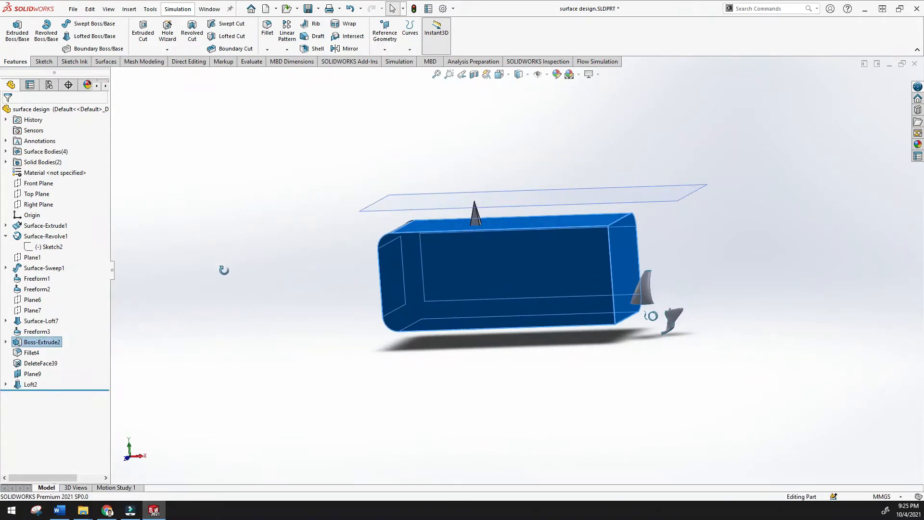
Examine where the loft's tip passes through the block's upper face, selecting faces on both bodies.
click(274, 297)
click(502, 259)
click(510, 224)
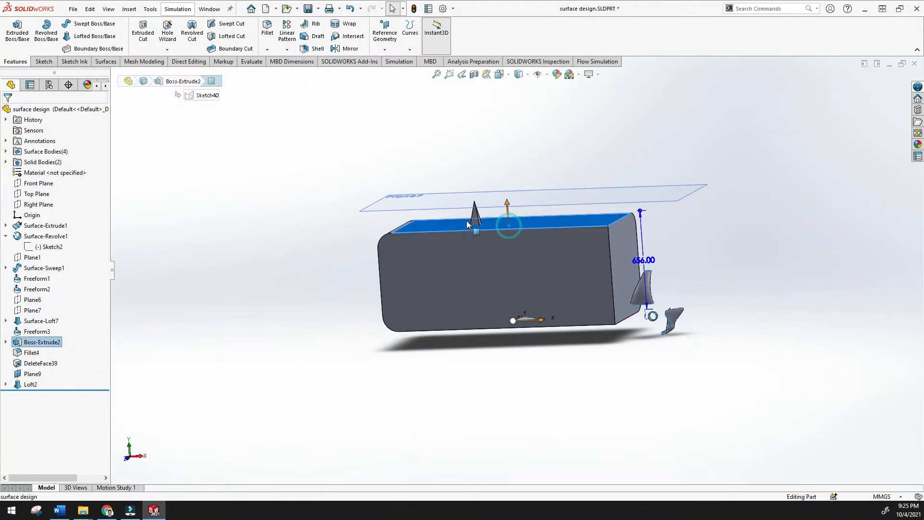
scroll(478, 219, down, 10)
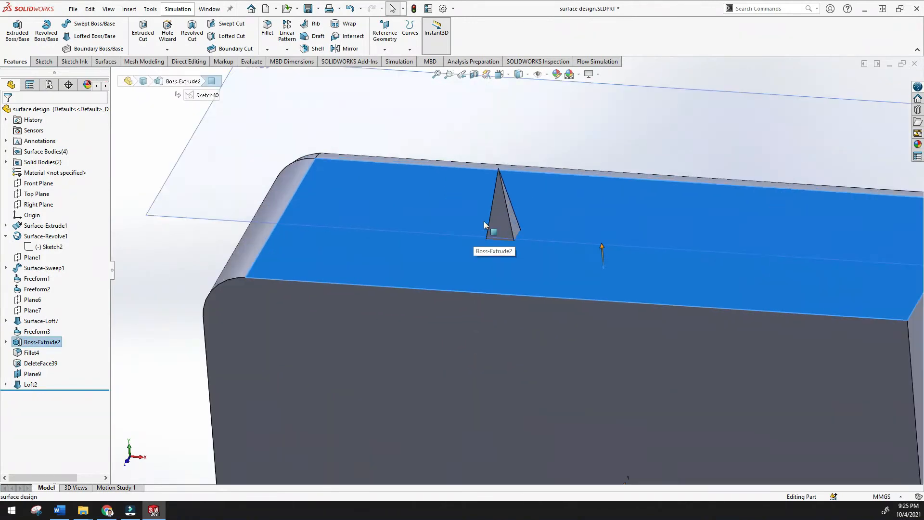
click(499, 215)
mouse_move(514, 217)
middle_down()
mouse_move(504, 231)
mouse_move(507, 224)
middle_up()
click(503, 222)
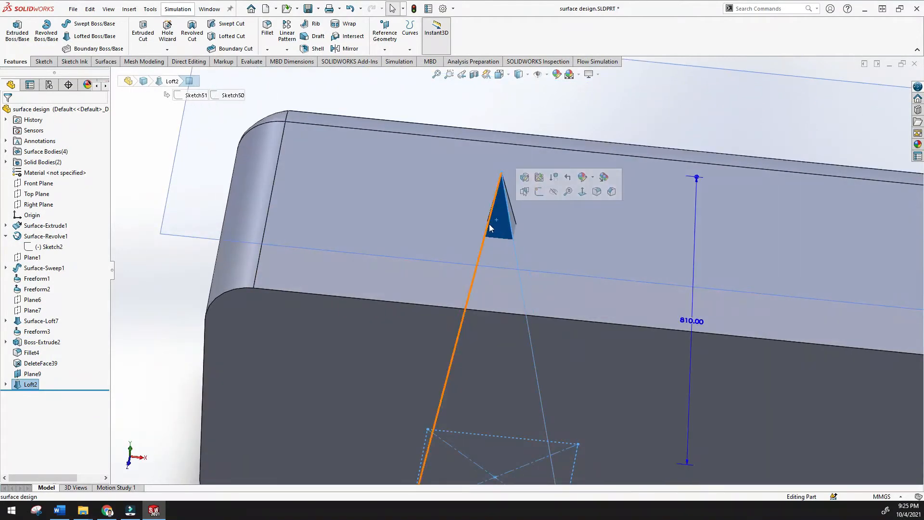
key(f)
click(324, 253)
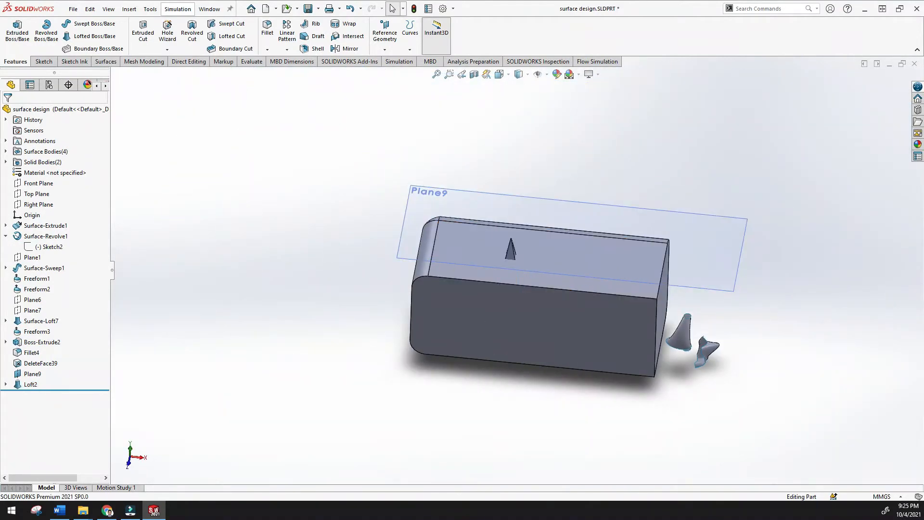
click(567, 262)
click(509, 250)
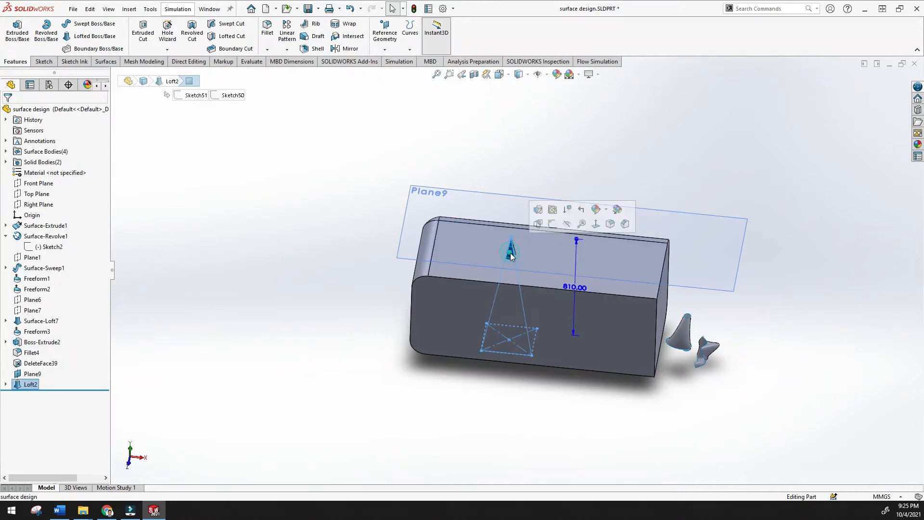
click(340, 246)
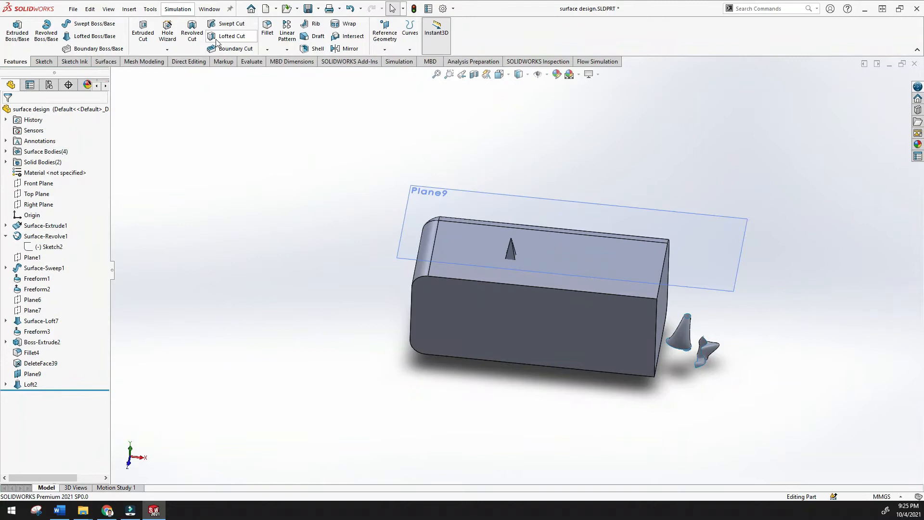
Try to remove the four side faces of the separate loft body with Delete Face.
click(106, 62)
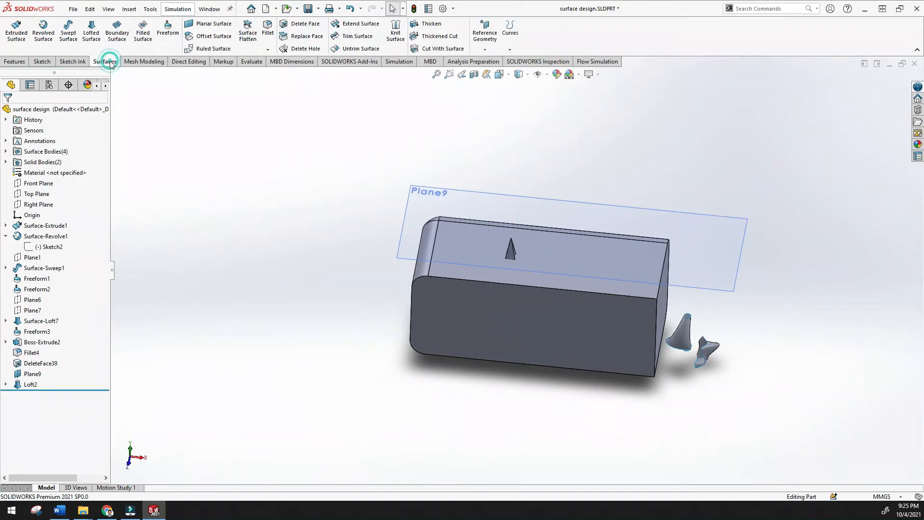
click(305, 24)
scroll(566, 192, down, 5)
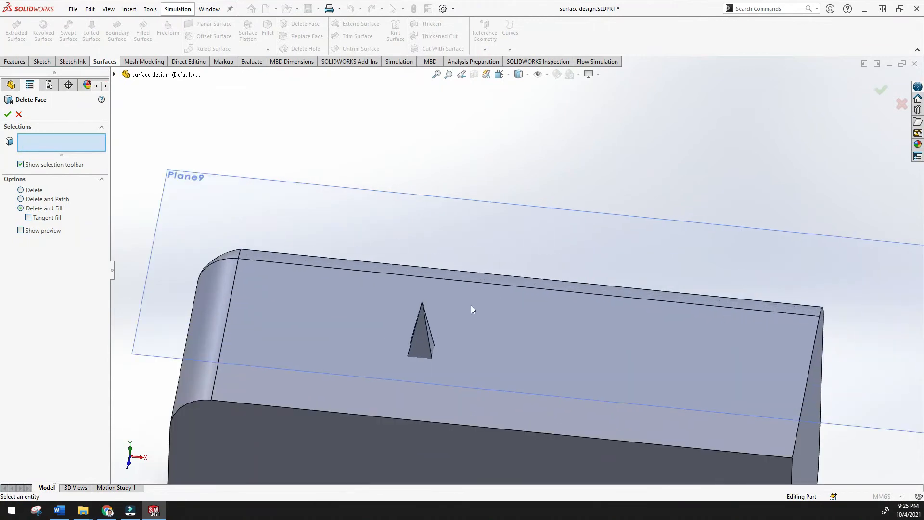
click(425, 334)
mouse_move(431, 336)
middle_down()
mouse_move(433, 313)
mouse_move(413, 337)
middle_up()
click(409, 345)
middle_drag(428, 274, 383, 395)
click(391, 363)
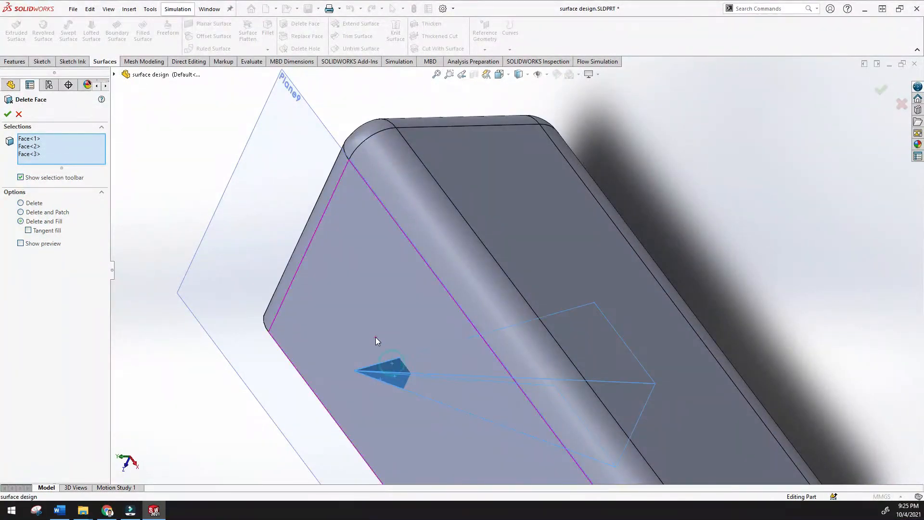
middle_drag(375, 337, 463, 399)
click(416, 374)
scroll(416, 374, up, 5)
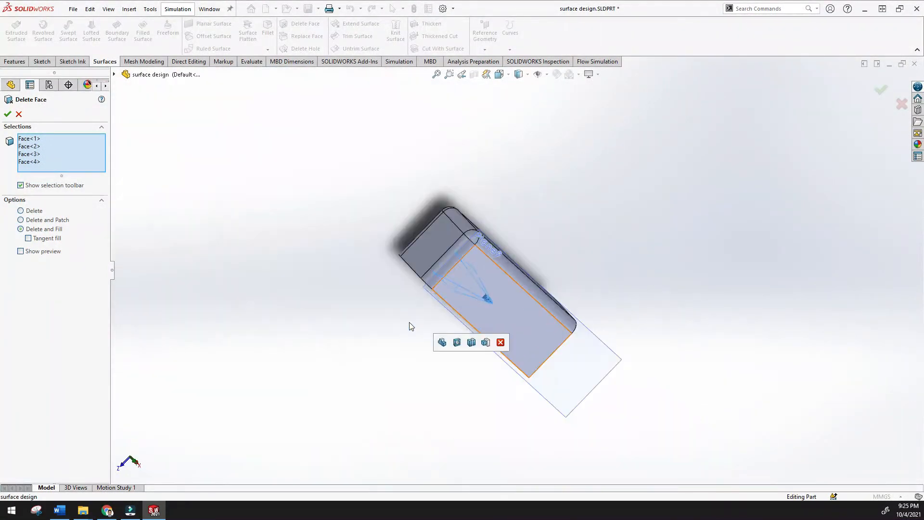
middle_drag(515, 378, 461, 259)
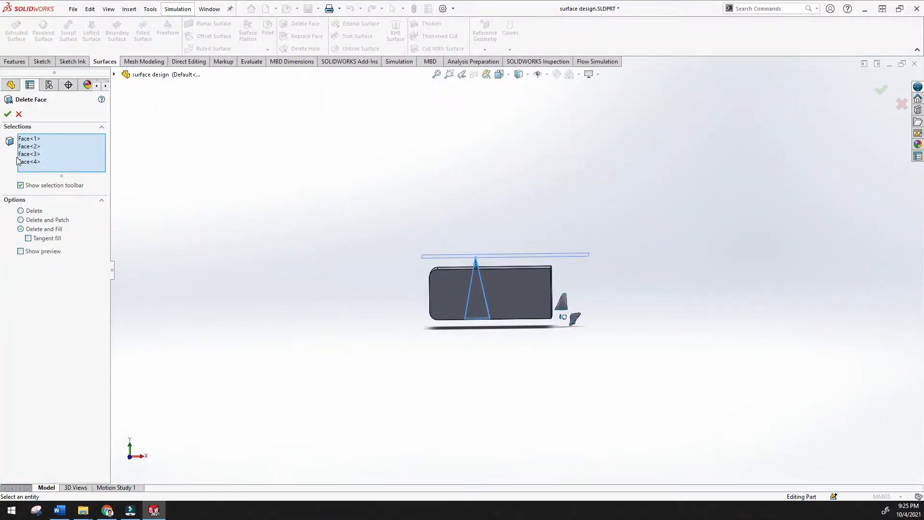
click(8, 114)
Remove the Delete Face feature just applied to the loft.
middle_drag(528, 314, 485, 322)
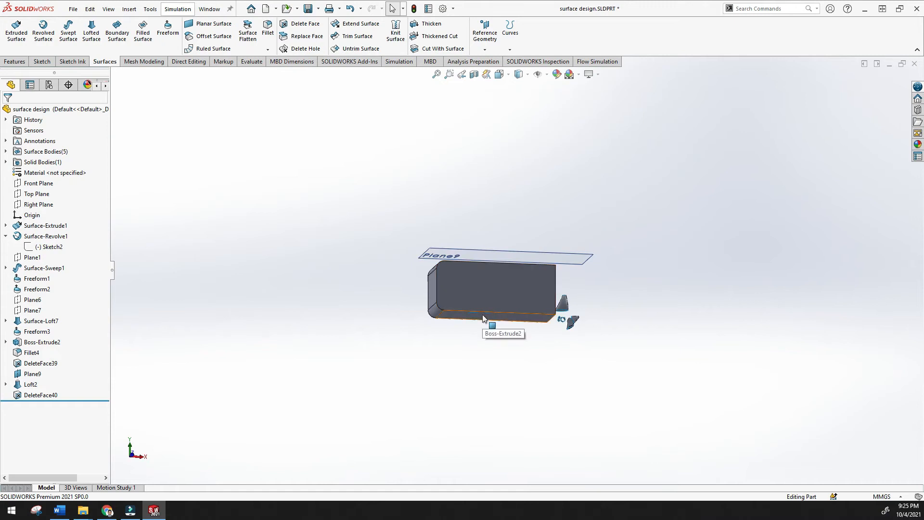
right_click(35, 397)
click(51, 374)
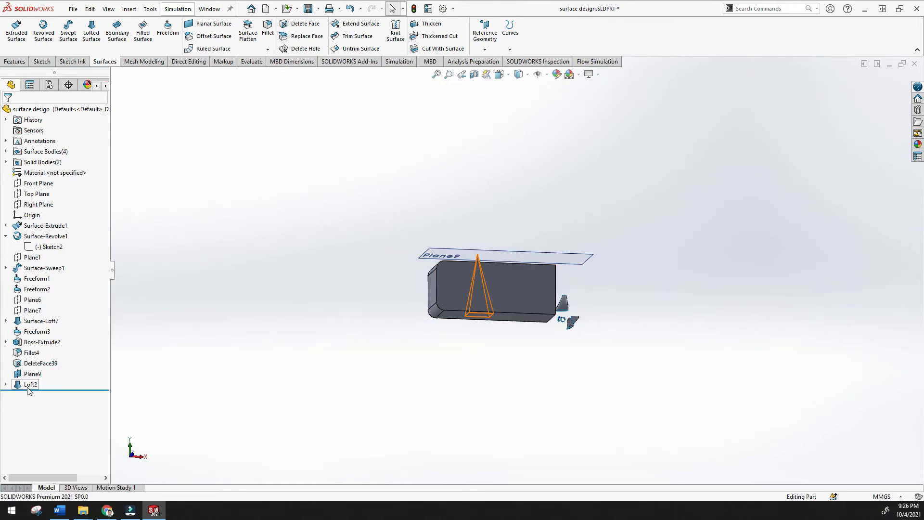
Edit the loft feature to turn on Merge result so it joins the block.
click(27, 386)
click(35, 358)
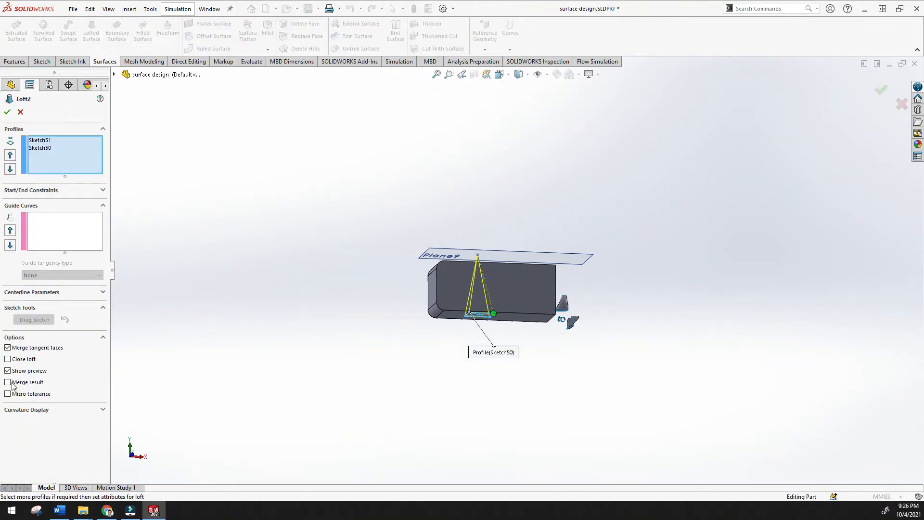
click(20, 112)
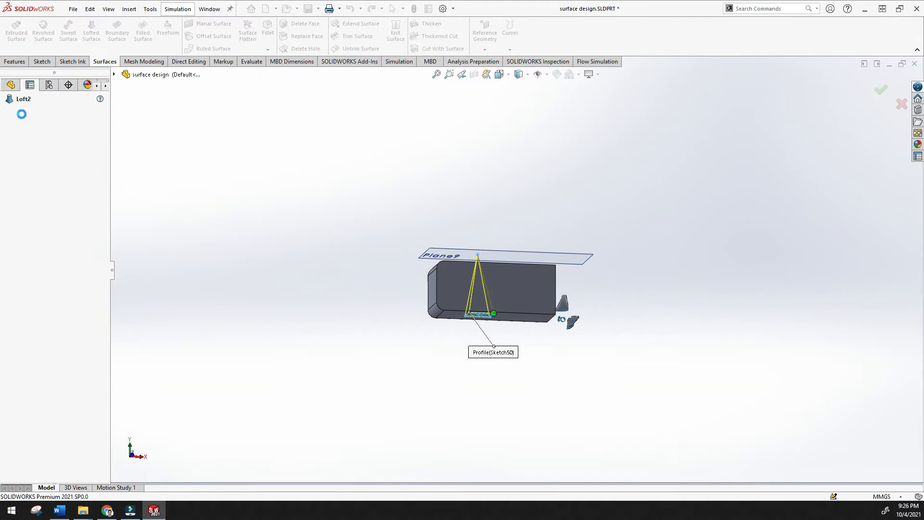
Delete the four faces of the loft tip above the block with Delete Face, using the Delete option.
middle_drag(440, 210, 434, 247)
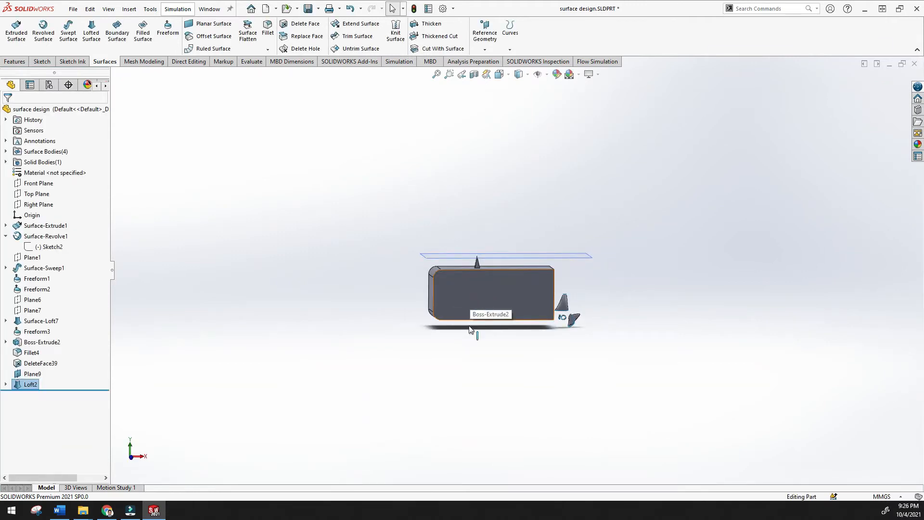
scroll(471, 336, up, 5)
middle_drag(471, 336, 474, 258)
scroll(509, 193, up, 5)
click(506, 204)
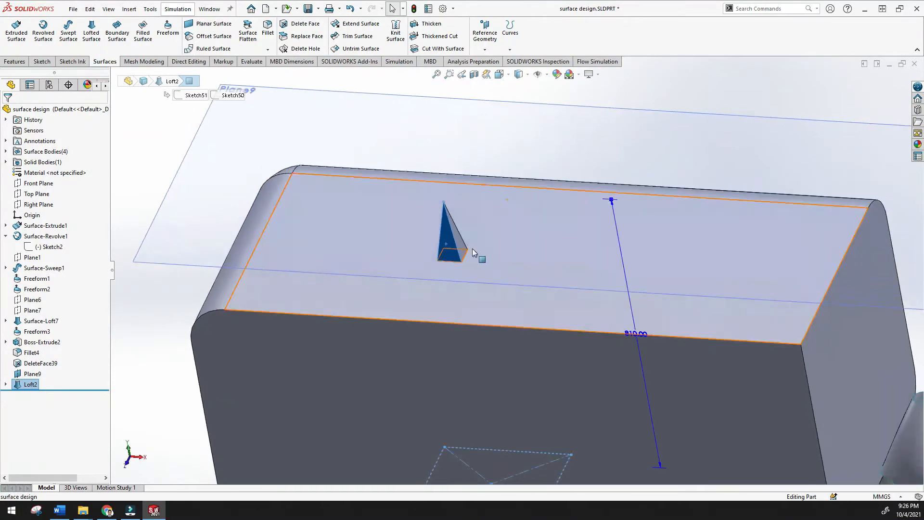
click(392, 81)
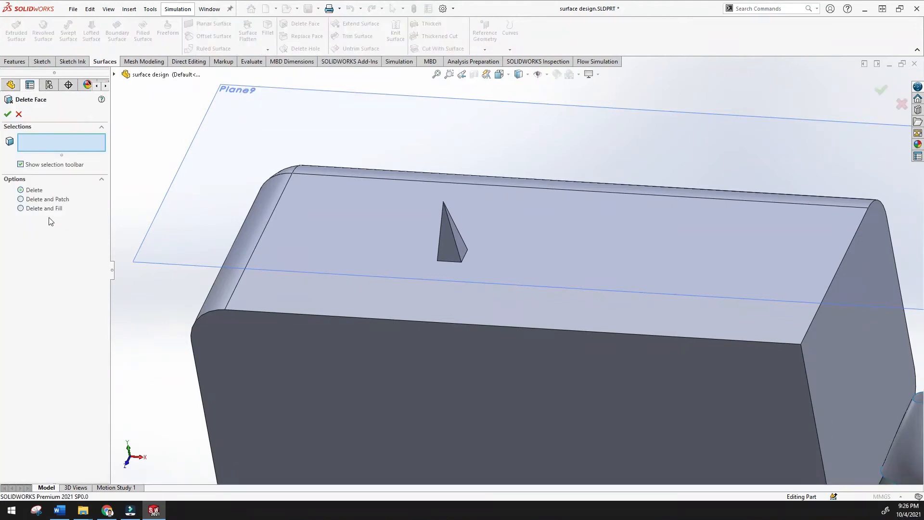
click(444, 247)
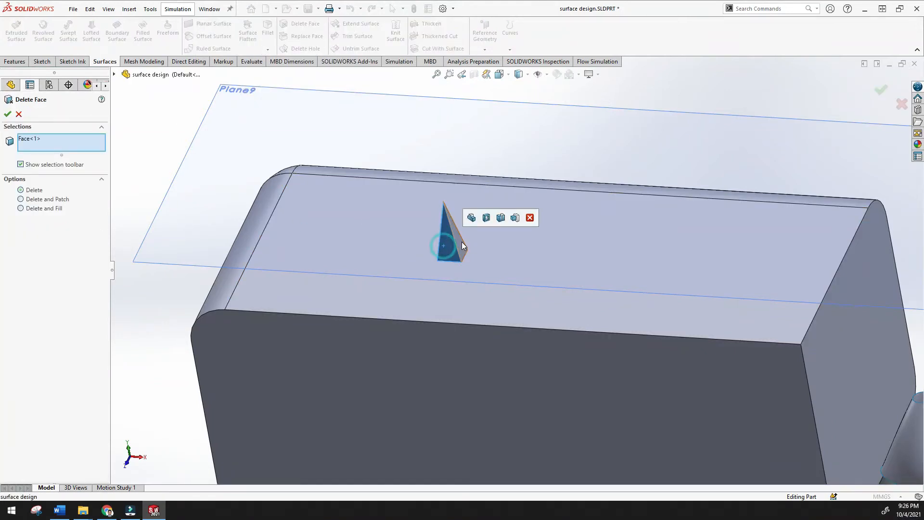
click(461, 241)
mouse_move(425, 221)
middle_down()
mouse_move(481, 308)
mouse_move(520, 301)
mouse_move(479, 333)
middle_up()
click(463, 275)
click(464, 277)
click(8, 114)
Examine the opening in the block's upper face, selecting the faces around and inside it.
click(533, 287)
click(479, 330)
click(543, 345)
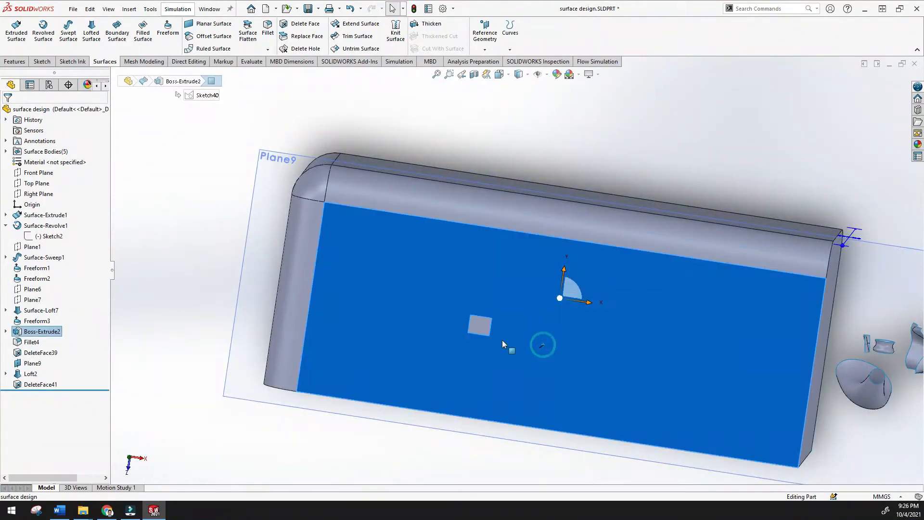
click(487, 330)
click(537, 341)
click(486, 329)
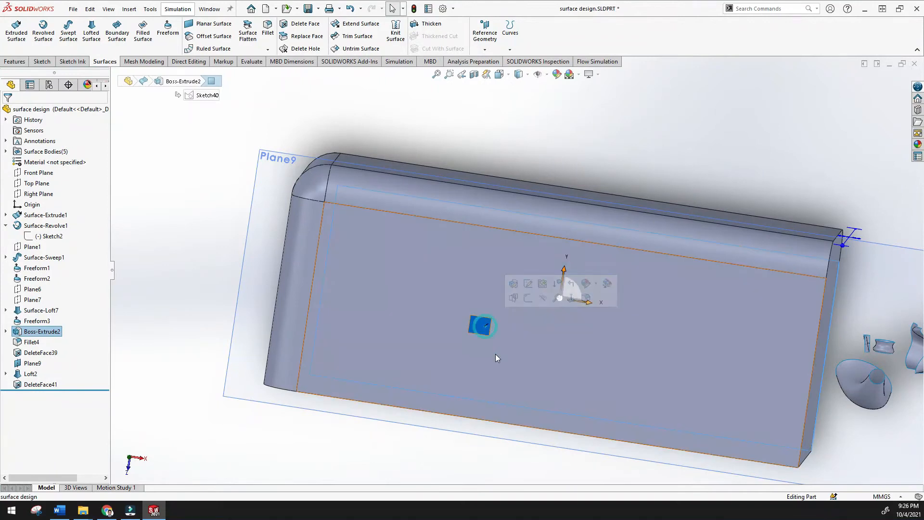
click(495, 353)
scroll(444, 379, up, 1)
middle_drag(443, 382, 301, 388)
click(240, 410)
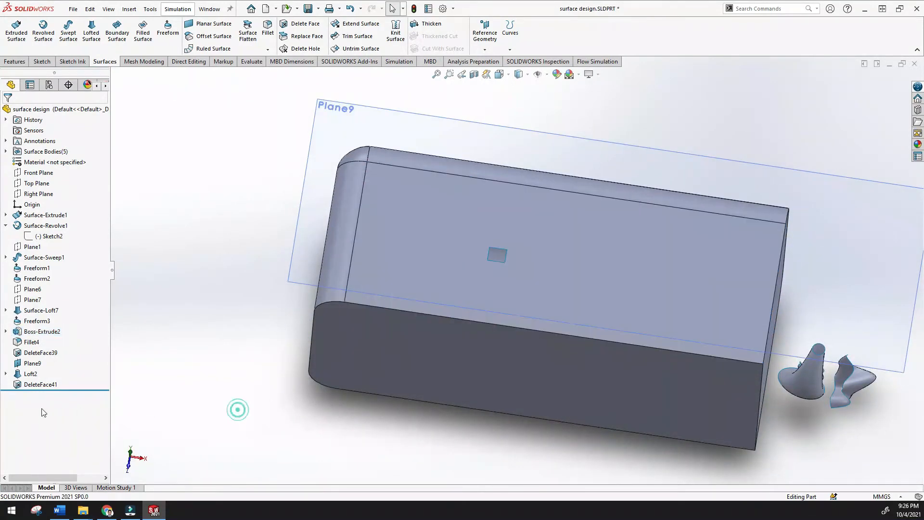
Edit the loft tip's Delete Face feature to use Delete and Patch, and check the block's upper face.
right_click(27, 385)
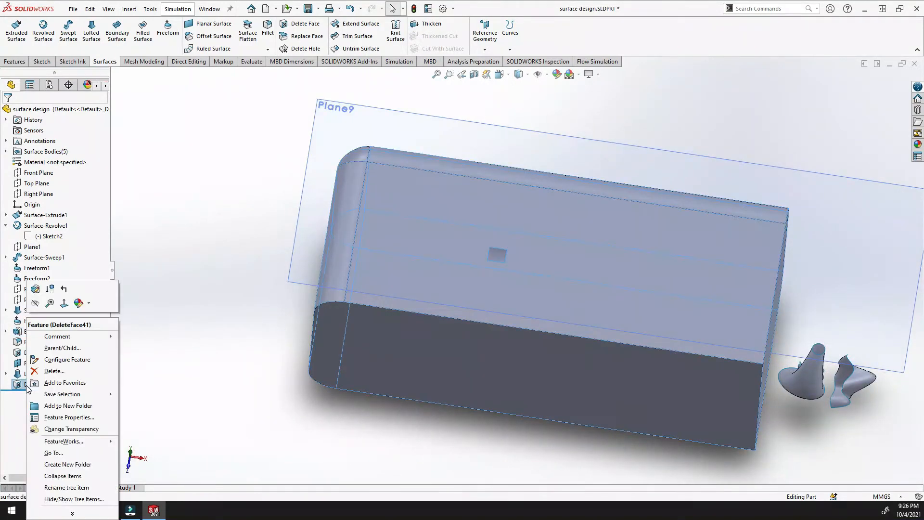
click(33, 288)
middle_drag(284, 287, 485, 226)
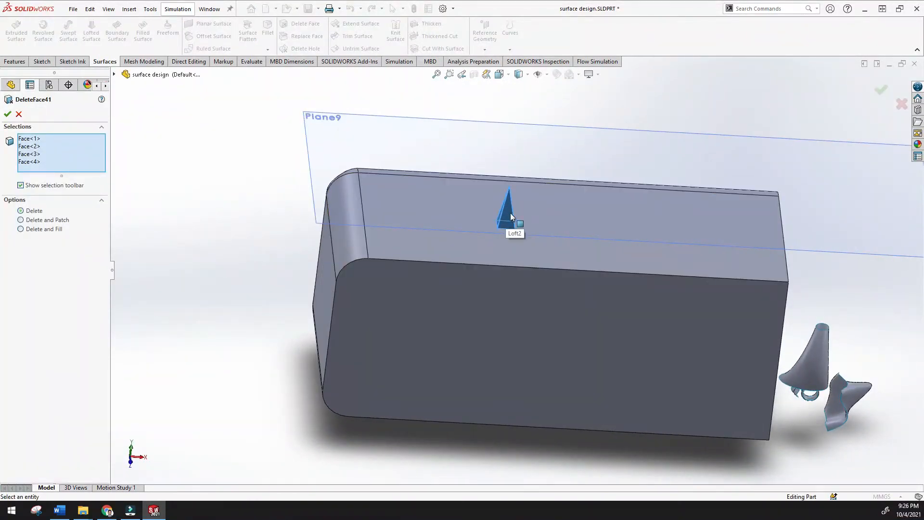
click(22, 221)
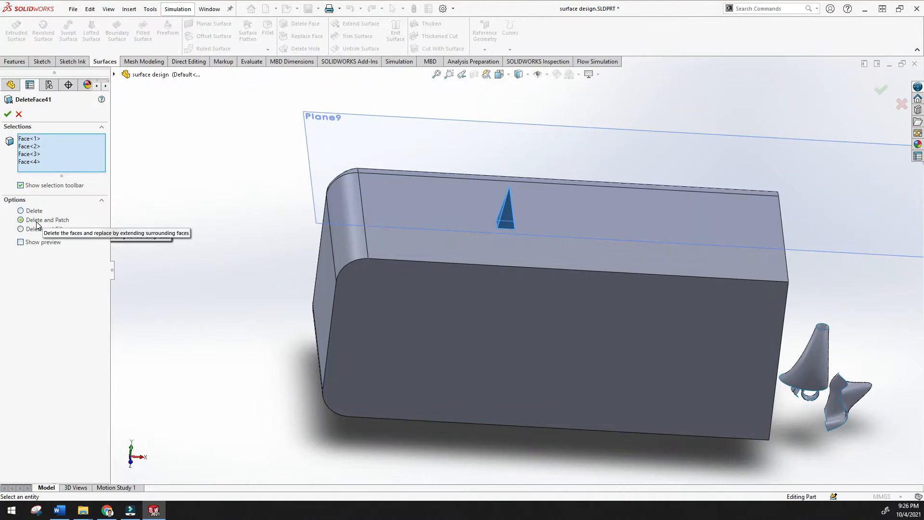
click(8, 114)
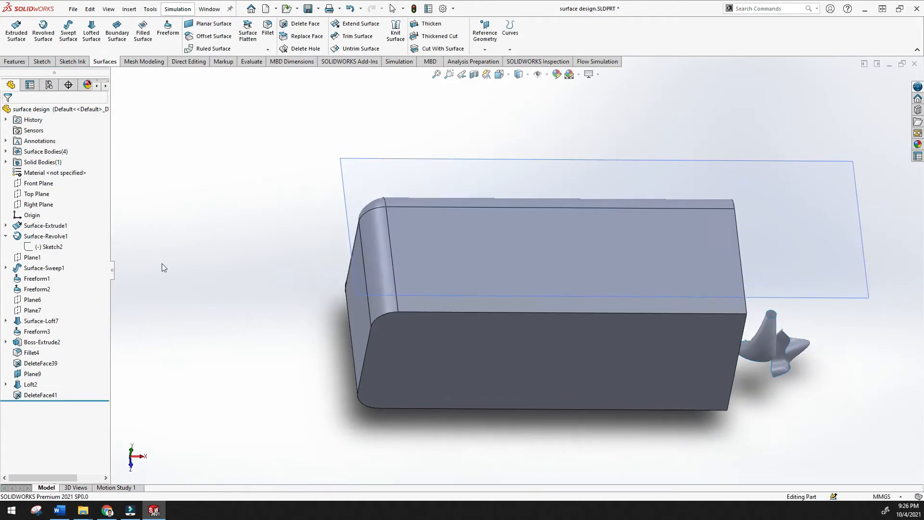
click(485, 253)
middle_drag(512, 275, 496, 290)
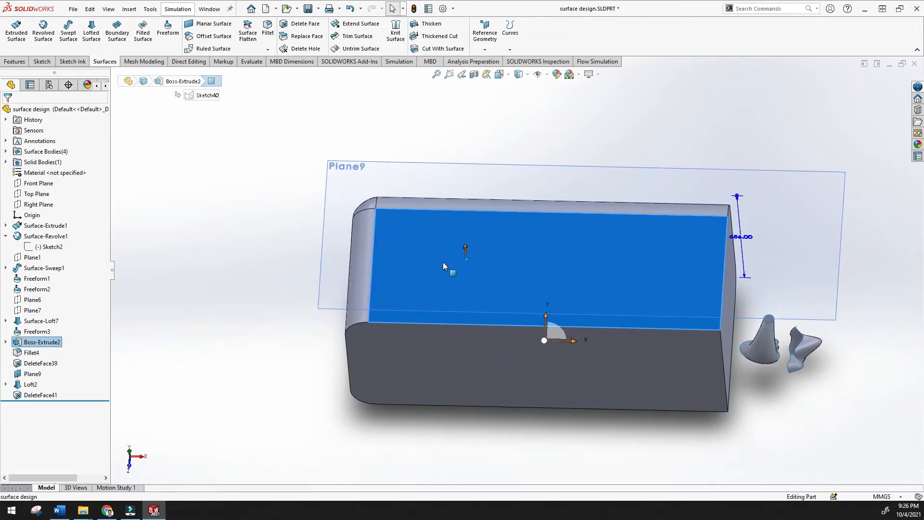
mouse_move(470, 255)
middle_down()
mouse_move(480, 261)
mouse_move(476, 240)
middle_up()
Edit the loft tip's Delete Face feature to use Delete and Fill, and select the small fill face.
right_click(35, 396)
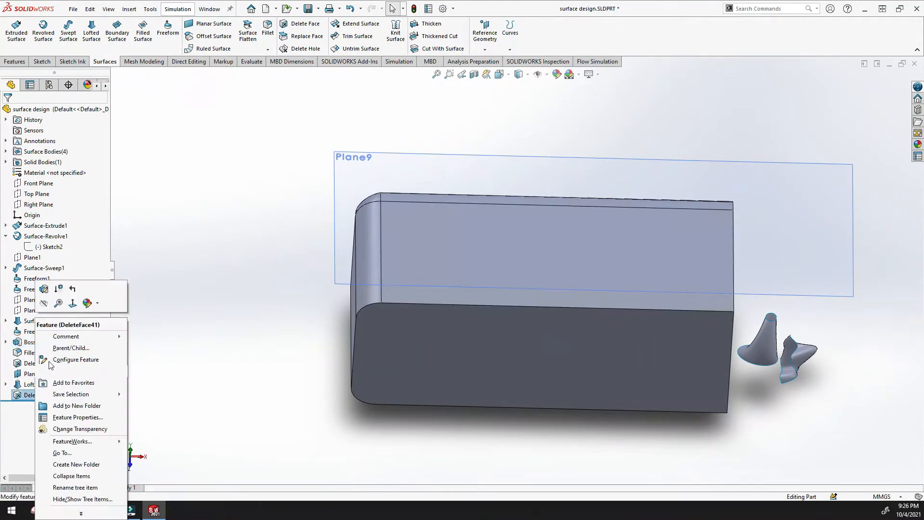
click(43, 292)
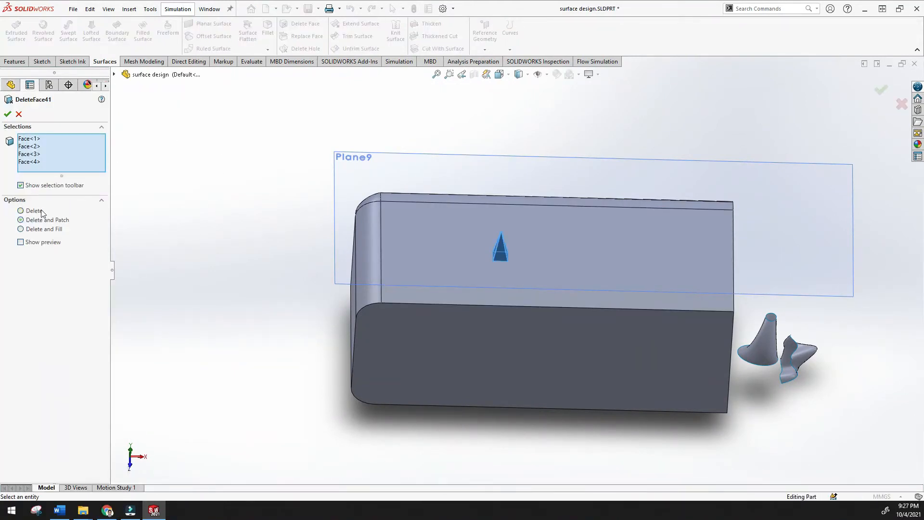
click(20, 230)
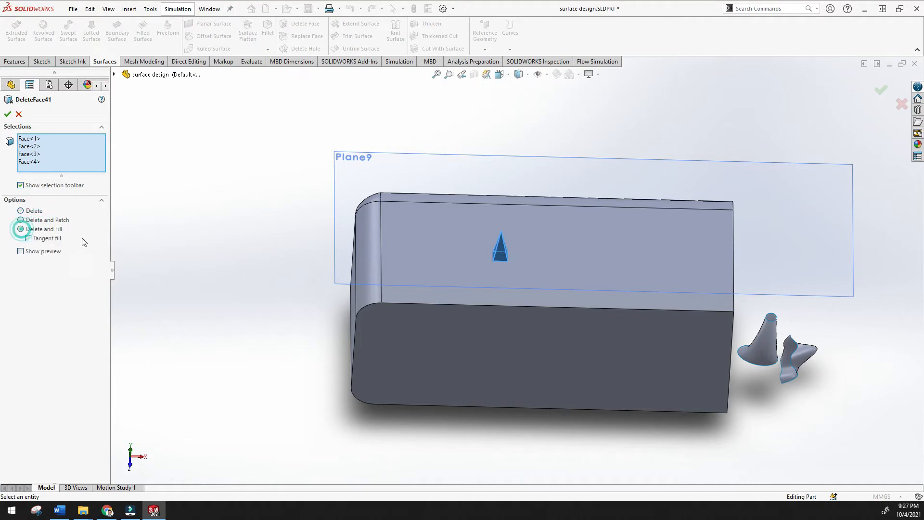
click(7, 115)
click(491, 279)
click(484, 277)
click(491, 280)
middle_drag(484, 287, 479, 237)
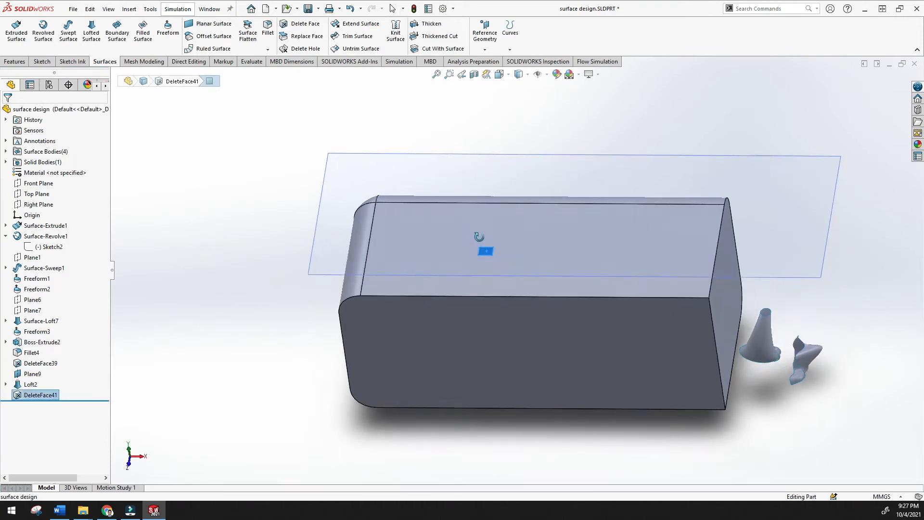
Remove the small fill face from the block's upper face with Delete Face, using Delete and Patch.
click(436, 74)
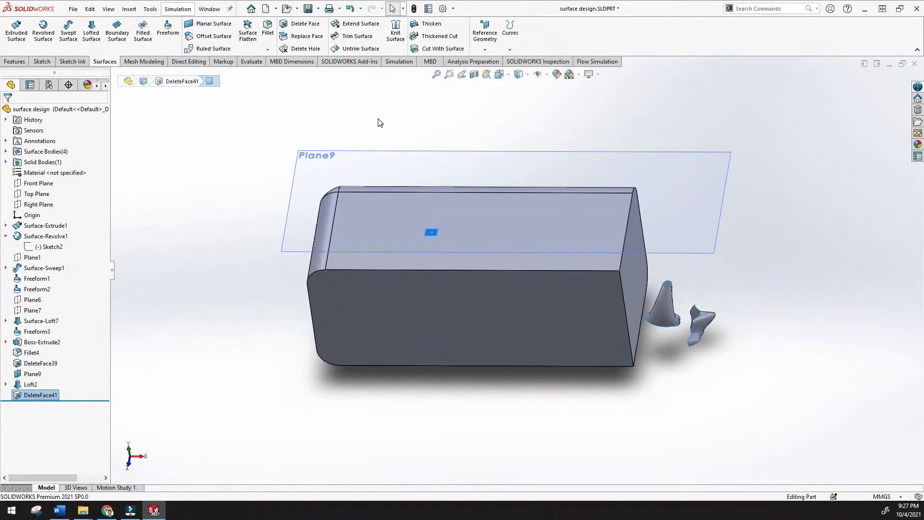
click(301, 24)
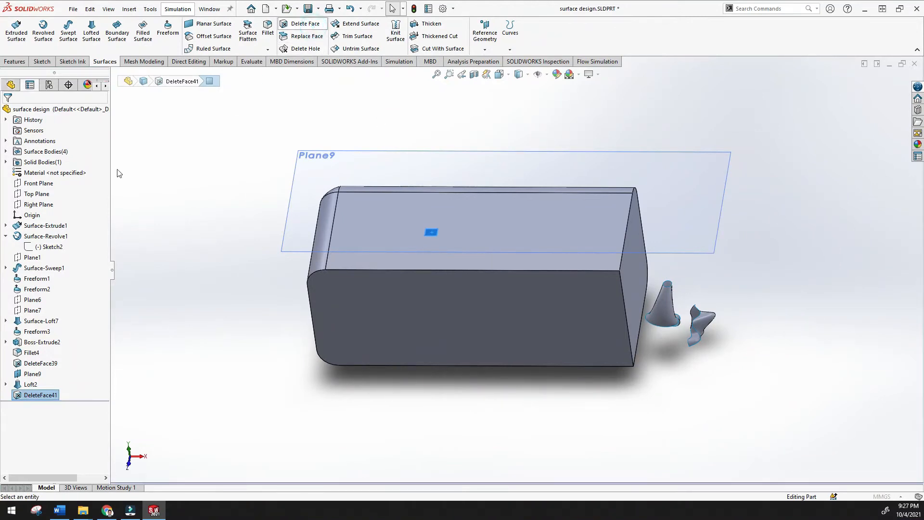
click(51, 200)
click(7, 114)
middle_drag(229, 255, 245, 243)
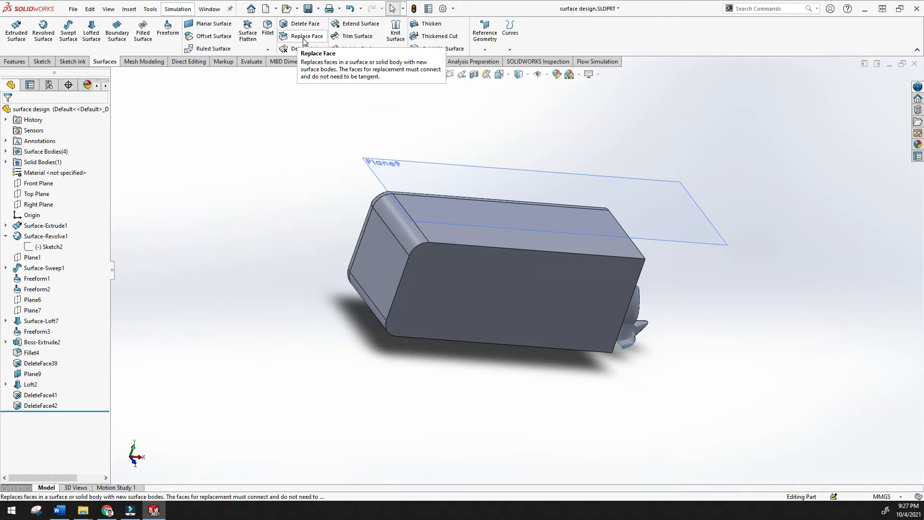
Inspect the block's interior with a section view on the Front Plane offset 90 mm, and restore the full view.
click(474, 73)
middle_drag(491, 209, 529, 273)
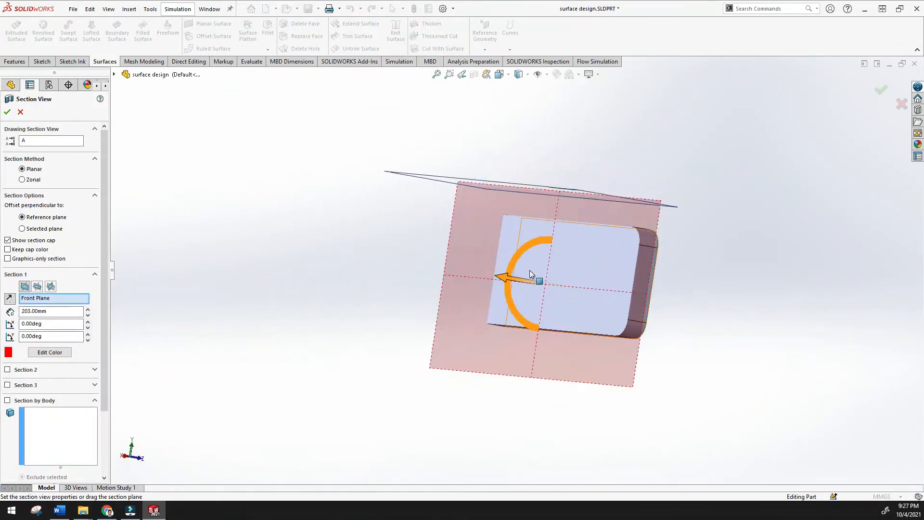
drag(504, 279, 448, 286)
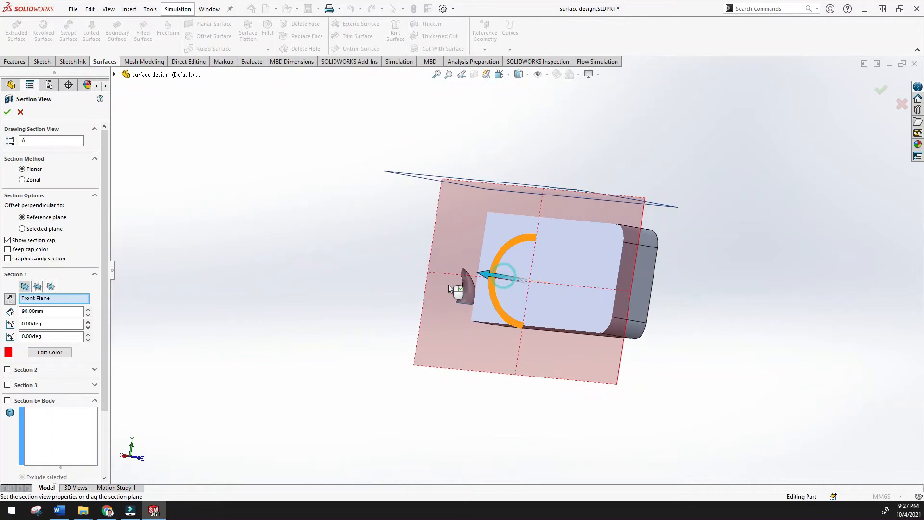
click(7, 112)
middle_drag(373, 273, 345, 155)
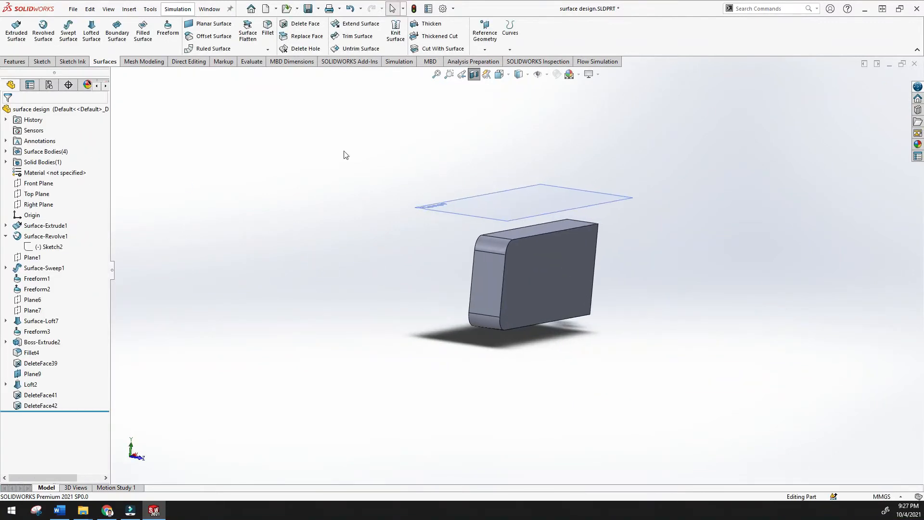
mouse_move(423, 244)
middle_down()
mouse_move(362, 206)
mouse_move(420, 167)
mouse_move(416, 264)
mouse_move(423, 260)
middle_up()
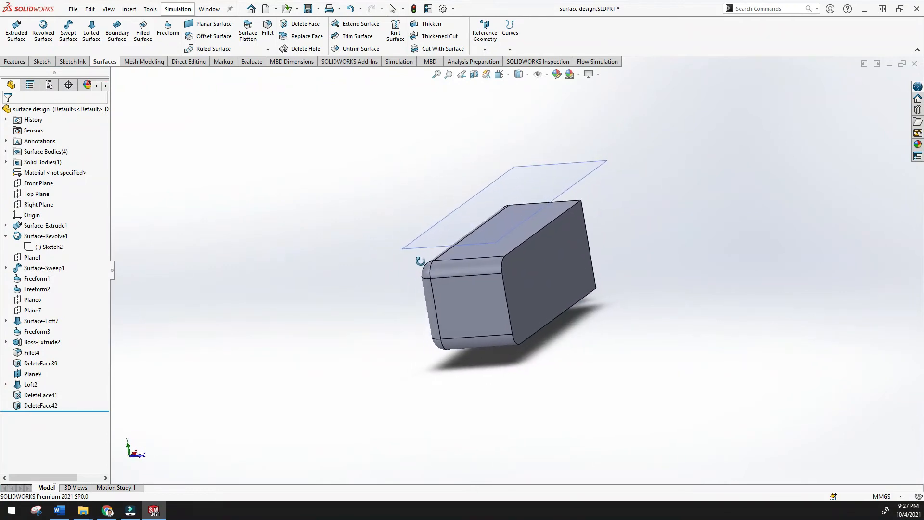
Create a reference plane offset 810 mm from the Right Plane with the offset flipped so it cuts through the block.
middle_drag(206, 203, 181, 224)
click(37, 193)
middle_drag(115, 206, 228, 267)
click(38, 204)
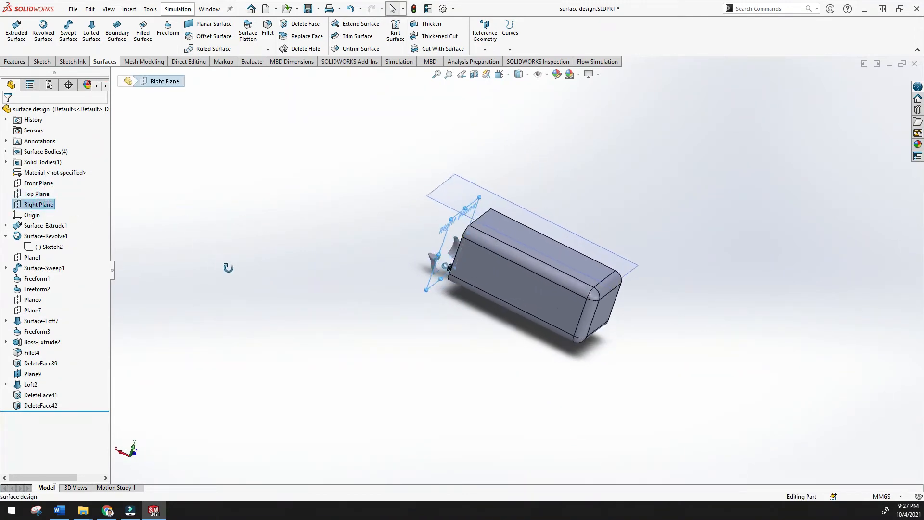
click(39, 182)
middle_drag(194, 215, 103, 209)
click(39, 204)
middle_drag(208, 217, 289, 217)
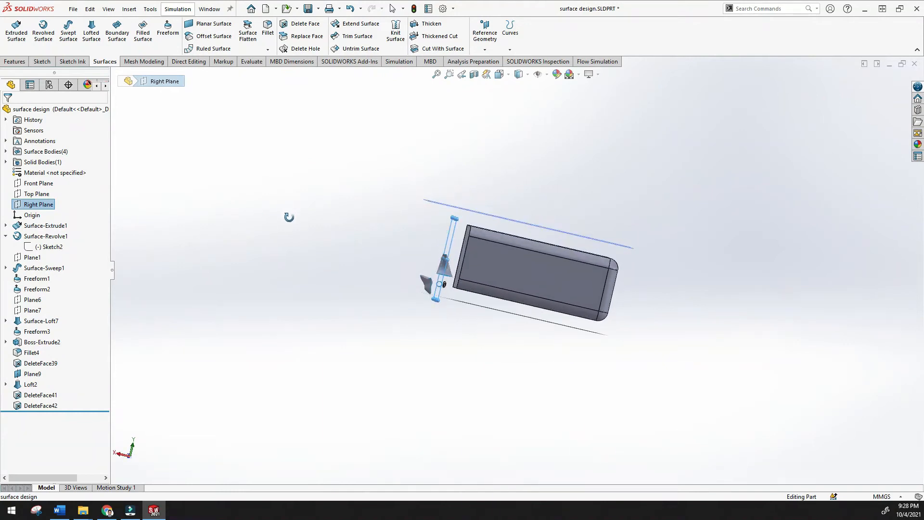
click(485, 49)
click(489, 60)
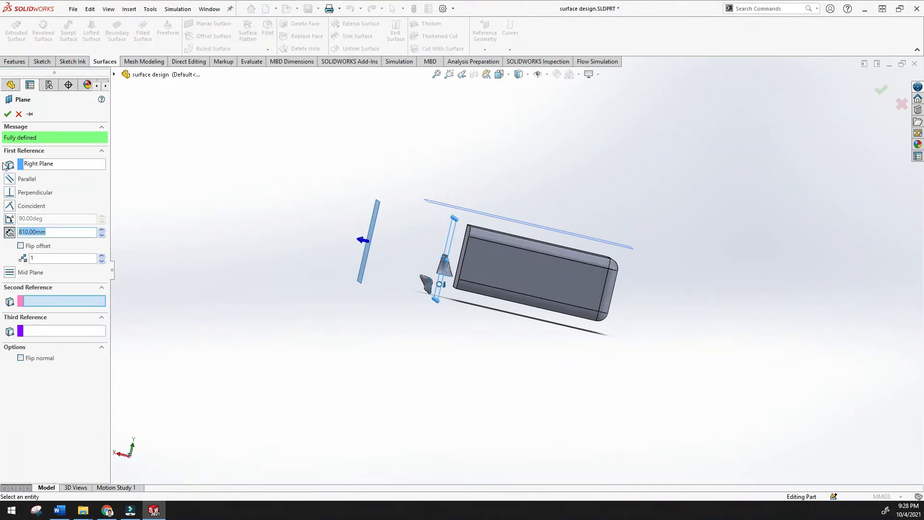
click(20, 246)
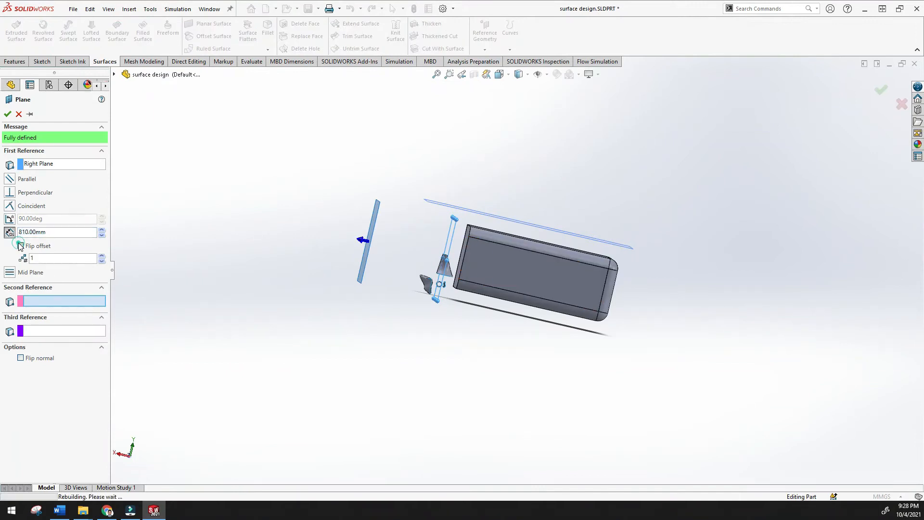
key(ctrl+7)
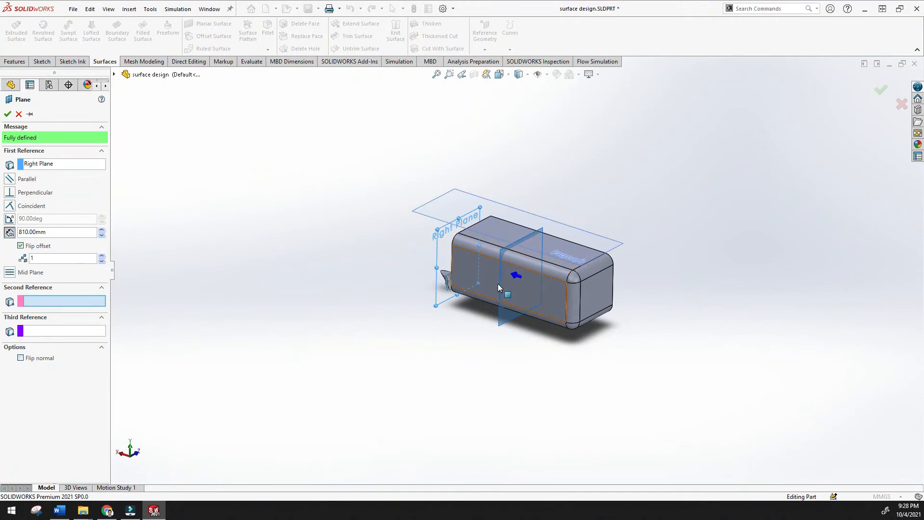
click(7, 115)
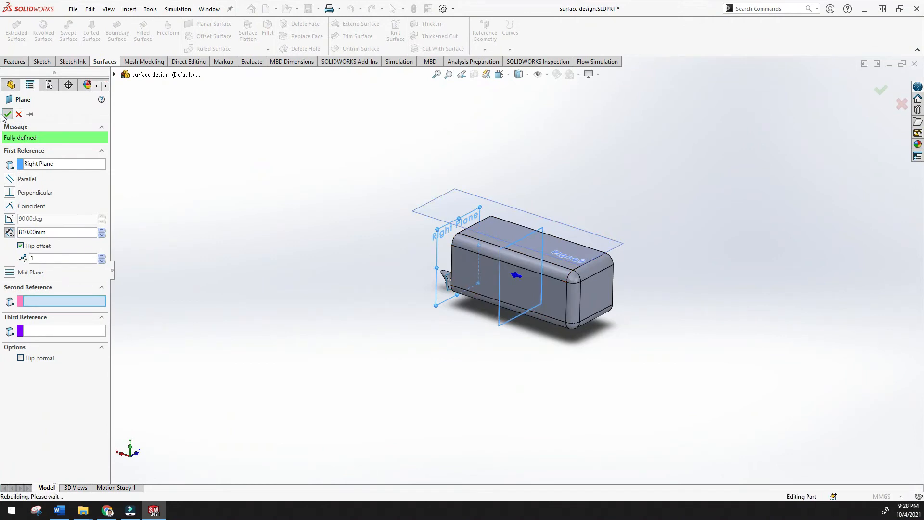
Sketch an open, wavy five-point spline on the new offset plane, spanning past both sides of the block, and exit the sketch.
right_click(36, 418)
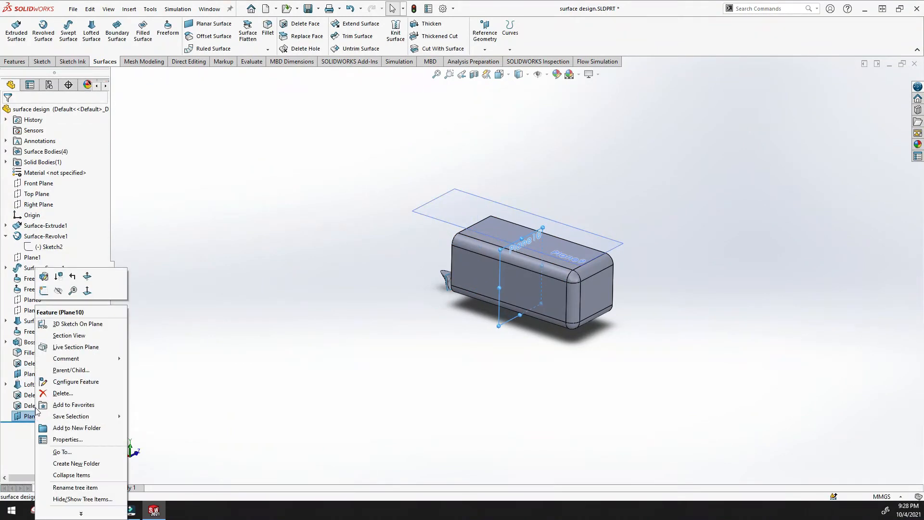
click(42, 291)
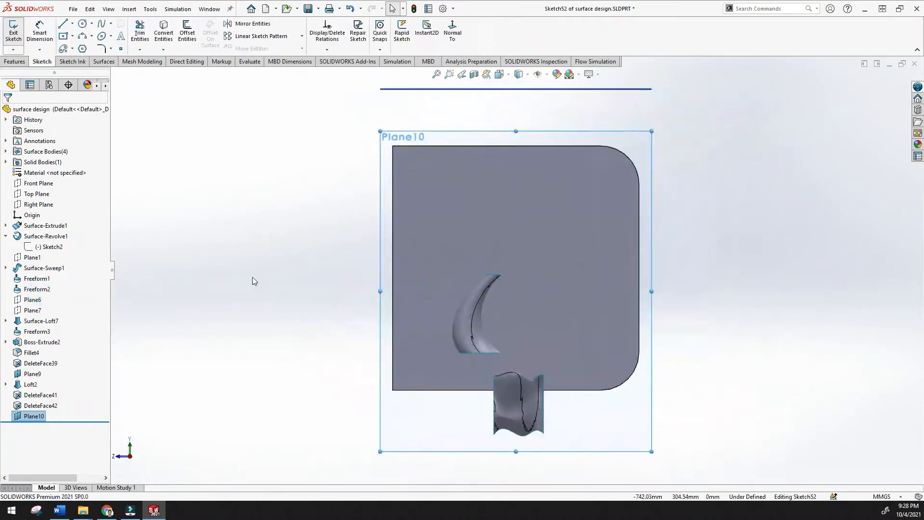
click(105, 26)
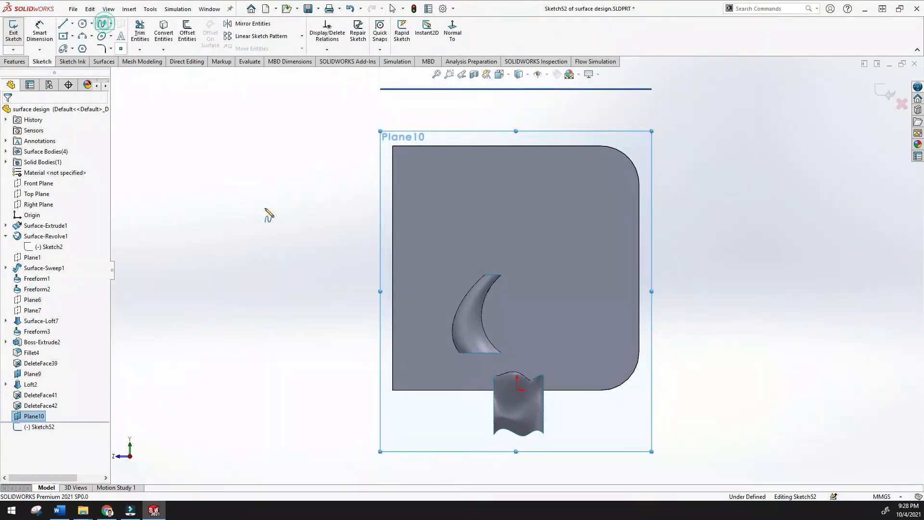
click(283, 239)
click(346, 252)
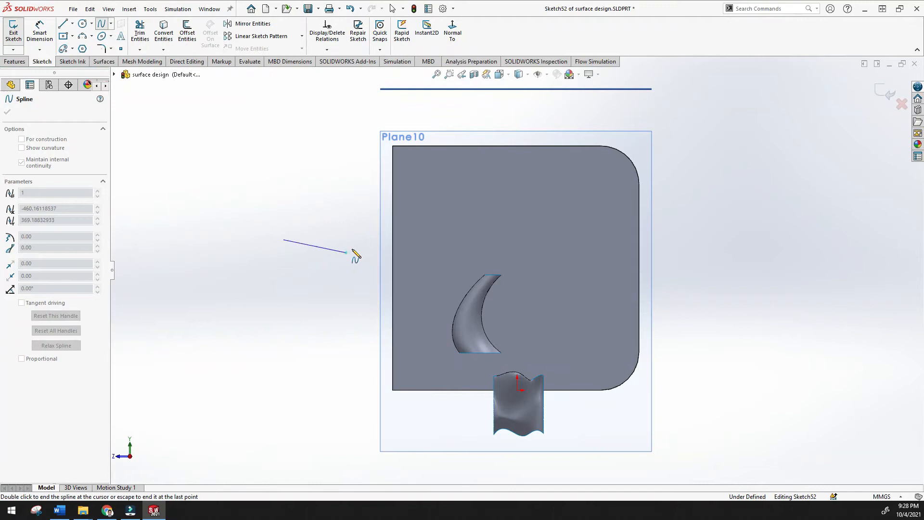
click(419, 209)
click(539, 251)
click(696, 208)
key(Escape)
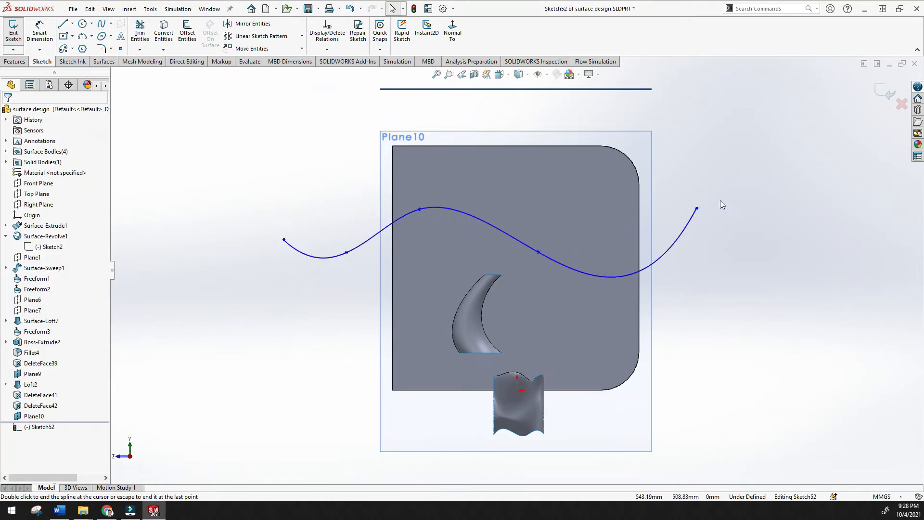
click(879, 94)
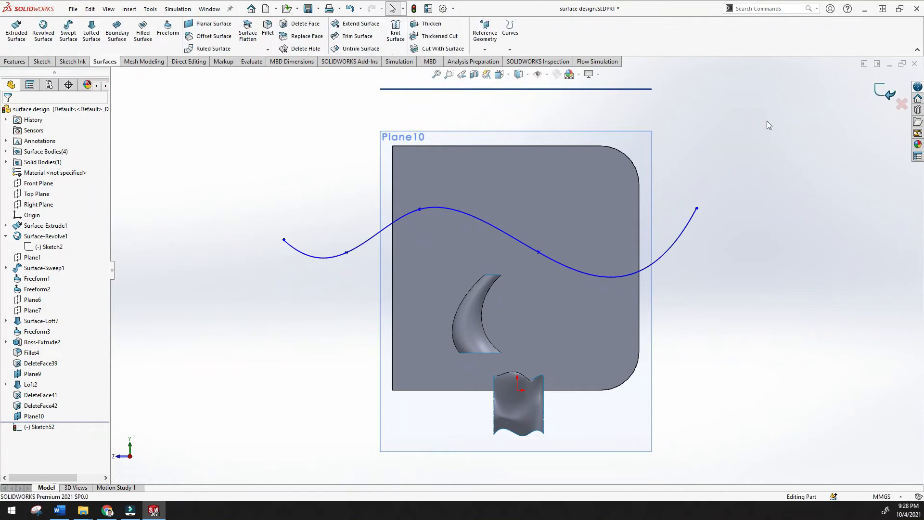
Start an Extruded Surface from the spline sketch and set its end condition to Mid Plane.
scroll(775, 203, up, 4)
middle_drag(764, 191, 744, 204)
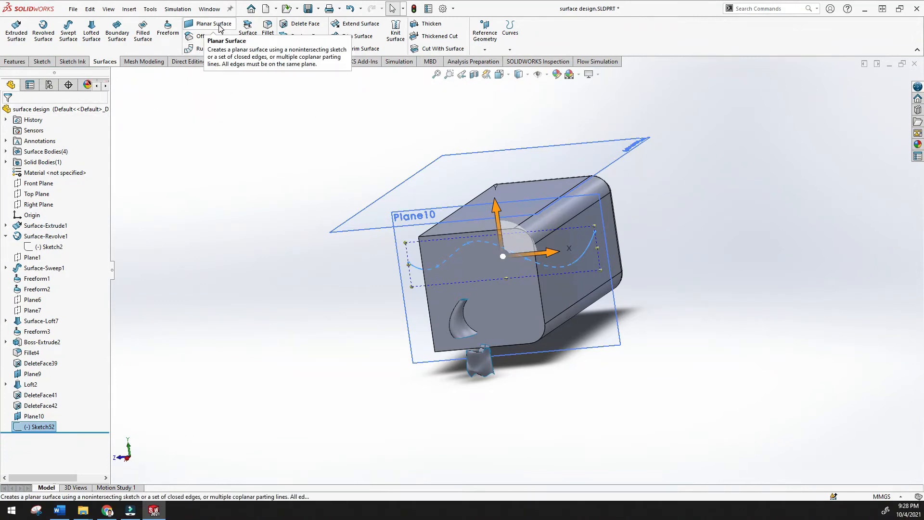
click(15, 29)
middle_drag(497, 251, 419, 234)
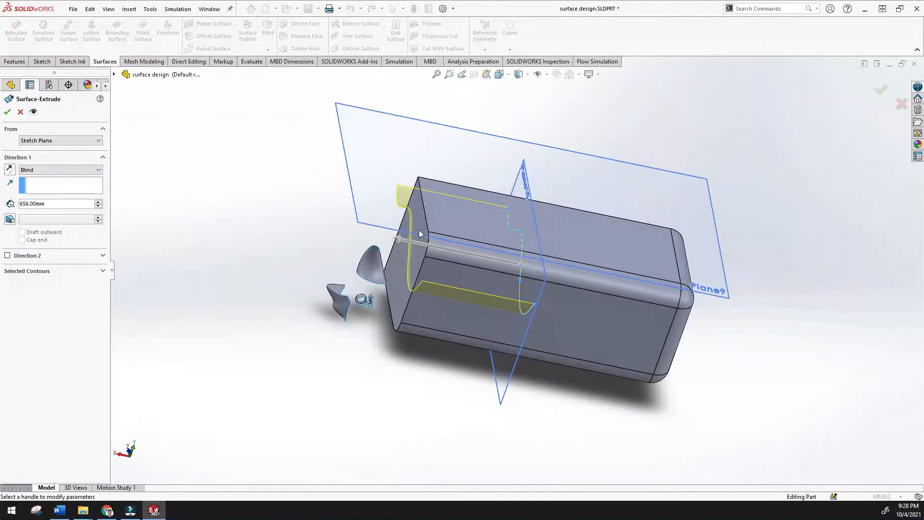
drag(399, 242, 185, 250)
middle_drag(186, 249, 175, 220)
click(80, 168)
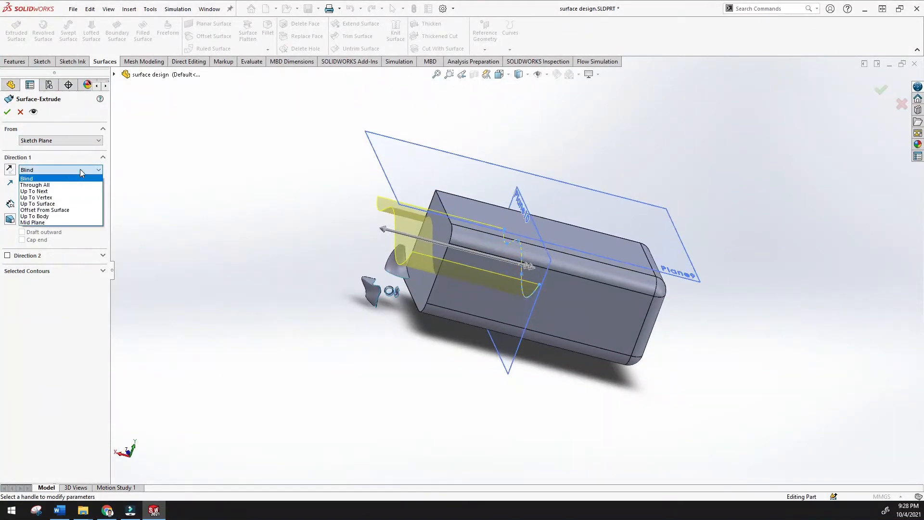
click(70, 223)
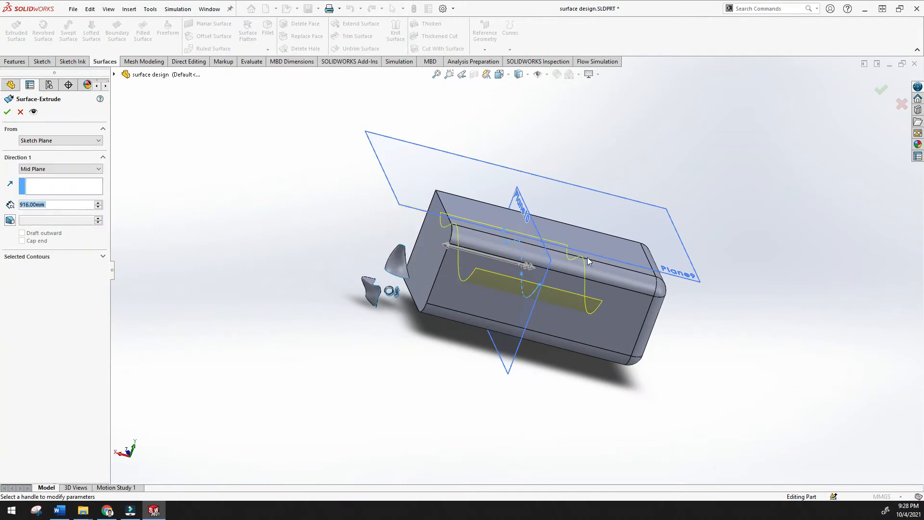
Extend the mid-plane surface extrusion past both ends of the block to a depth of 2713 mm and accept it.
click(528, 273)
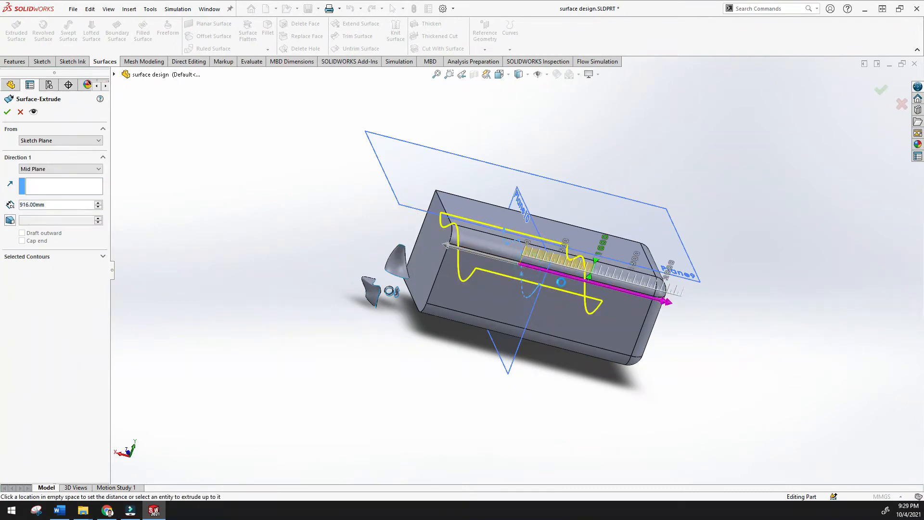
click(408, 238)
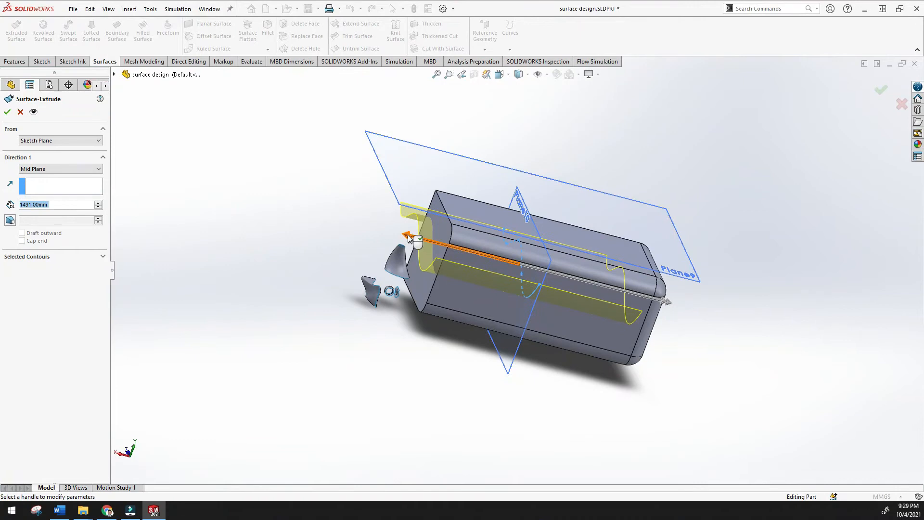
click(408, 237)
click(324, 227)
middle_drag(329, 250, 240, 166)
click(6, 112)
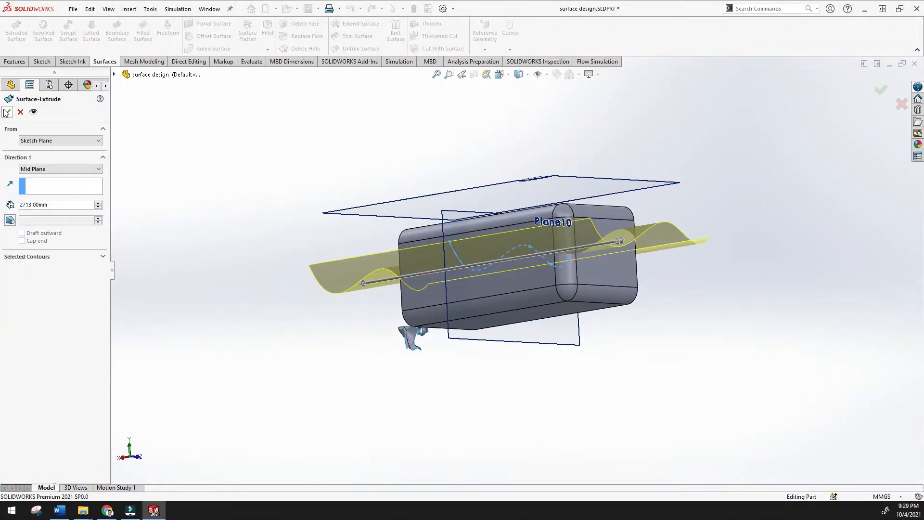
Try to replace the block's bottom face with the extruded wavy surface using Replace Face.
middle_drag(260, 195, 303, 76)
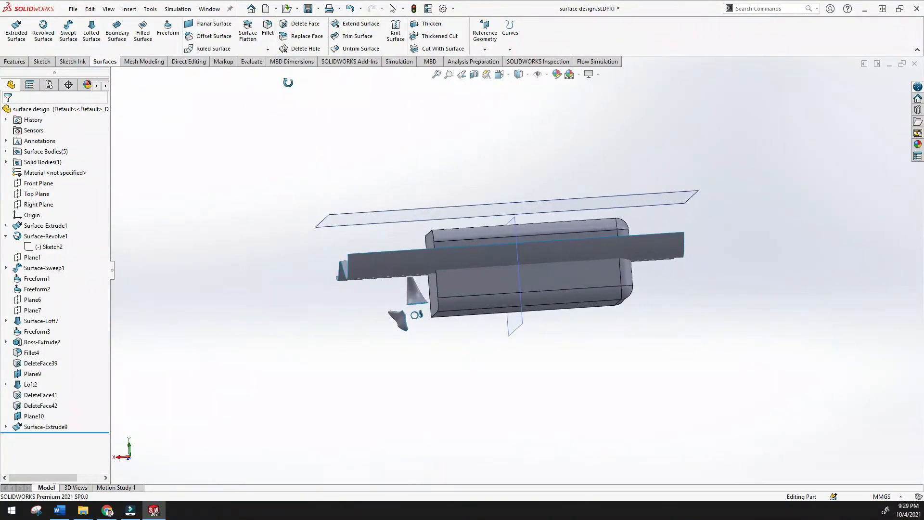
click(34, 185)
middle_drag(225, 294, 258, 135)
click(245, 214)
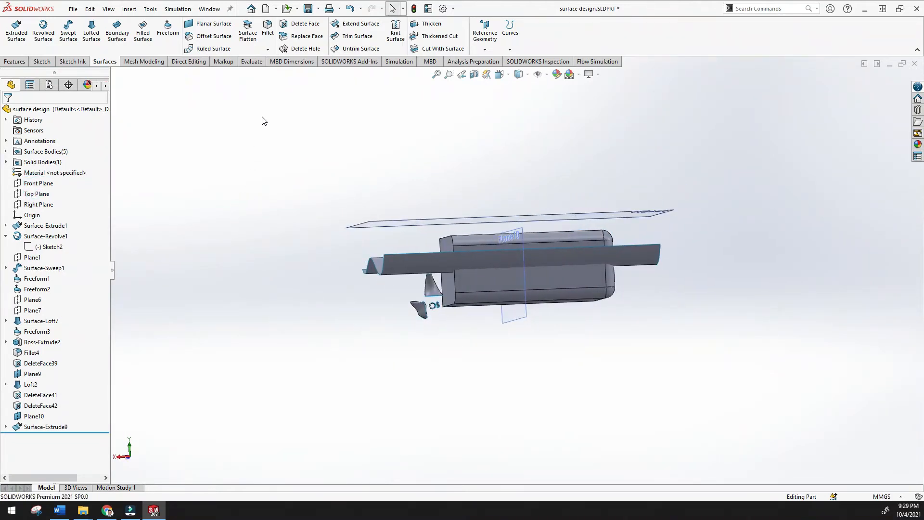
click(306, 37)
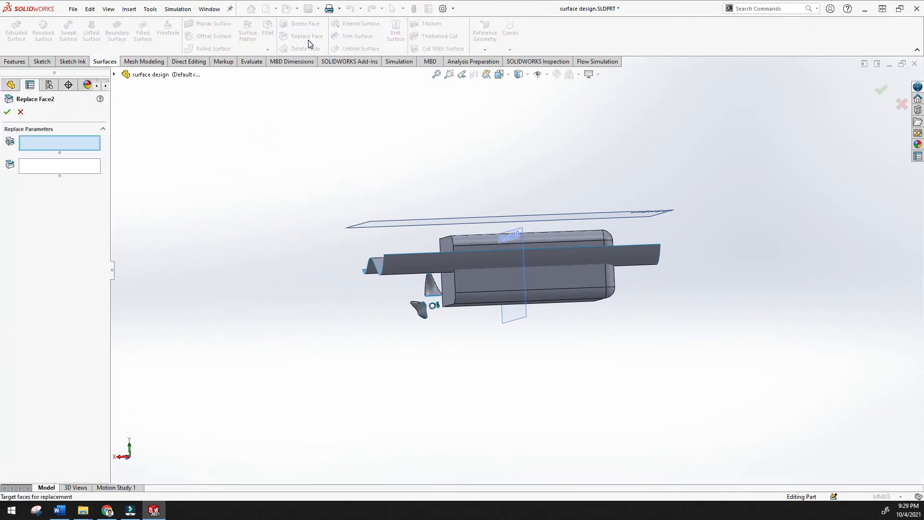
middle_drag(373, 218, 378, 200)
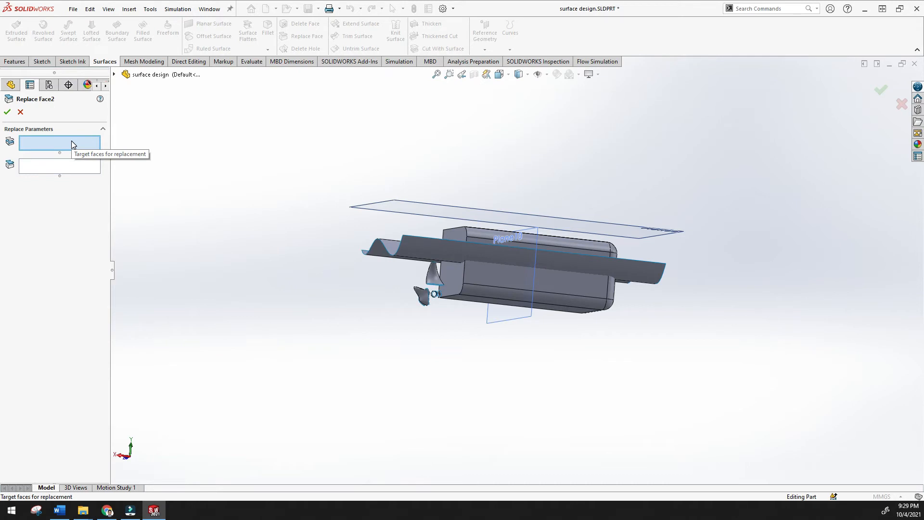
click(471, 297)
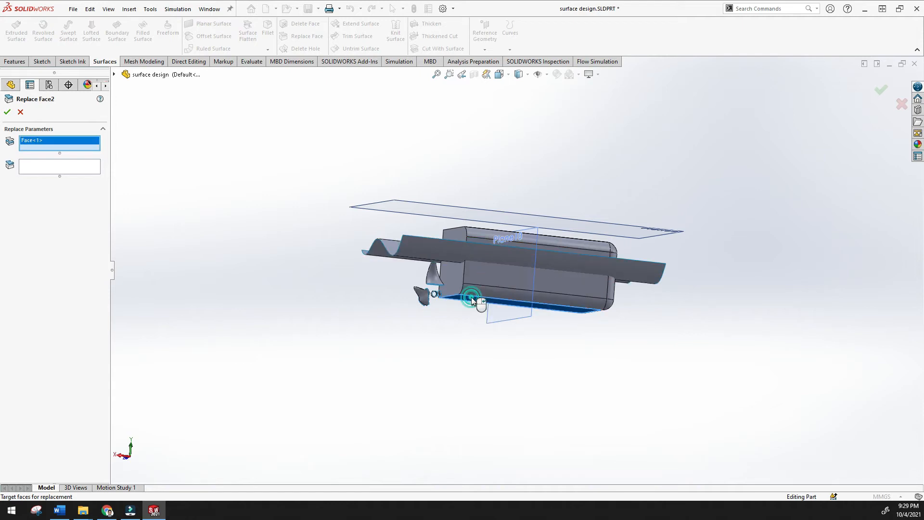
click(23, 170)
middle_drag(191, 227, 111, 146)
click(460, 234)
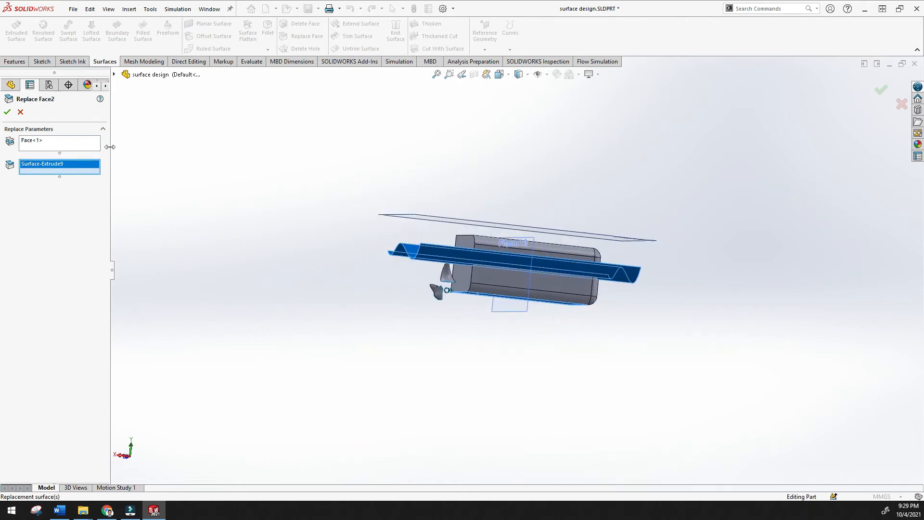
click(7, 116)
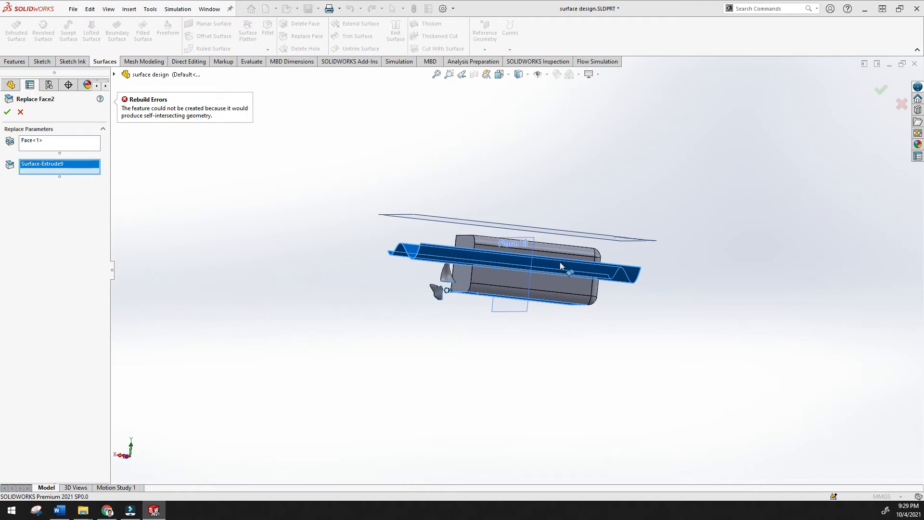
middle_drag(501, 288, 472, 295)
click(21, 113)
Edit the extruded surface's sketch to move the whole spline above the block and its upper reference plane.
middle_drag(312, 172, 331, 198)
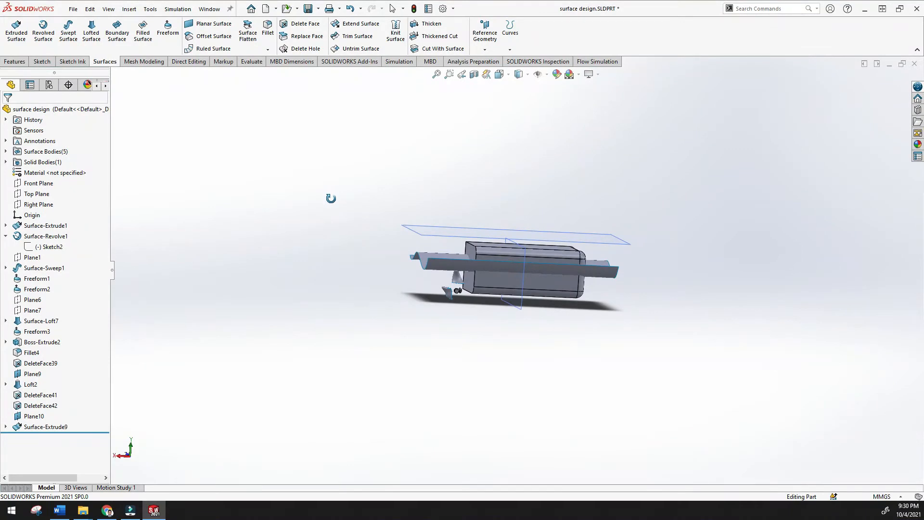
middle_drag(323, 203, 323, 198)
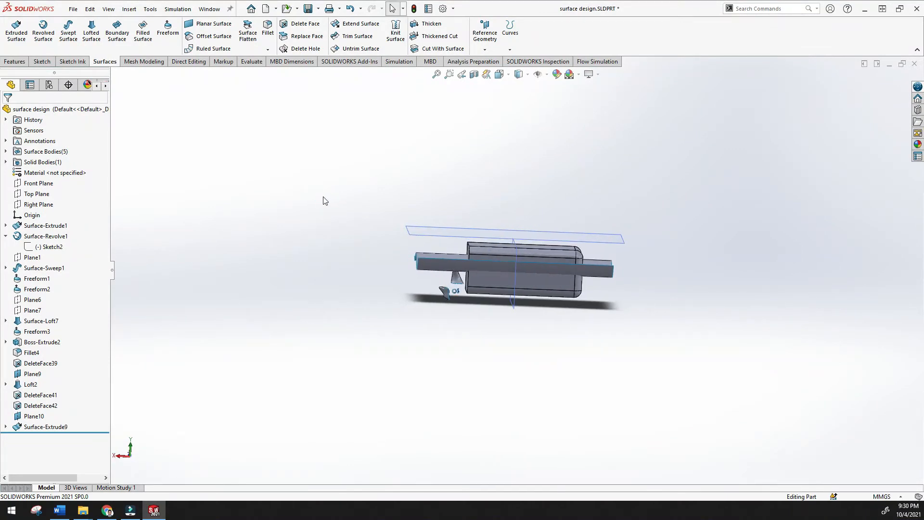
click(6, 426)
click(40, 438)
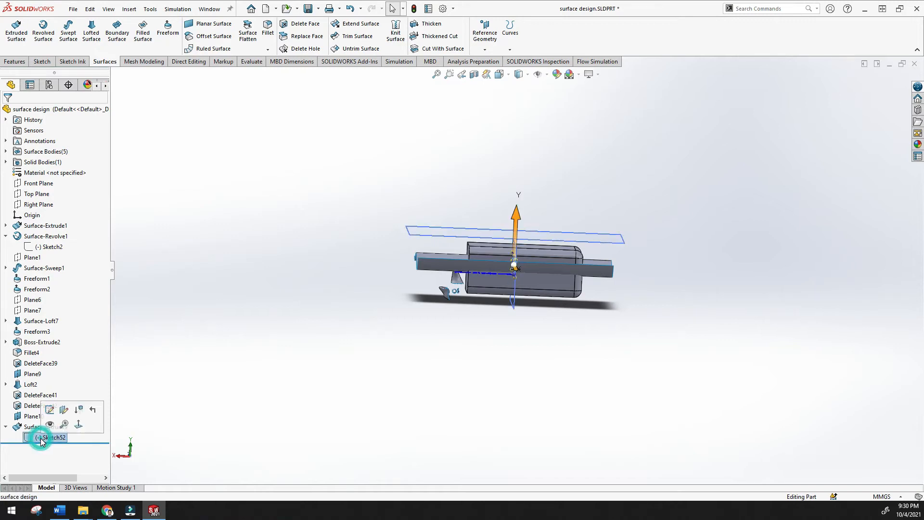
click(49, 409)
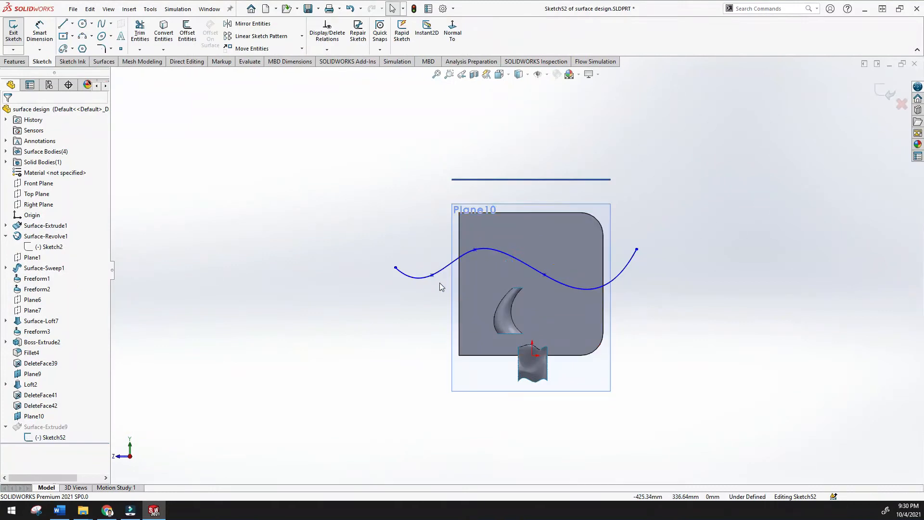
ctrl+drag(506, 256, 525, 129)
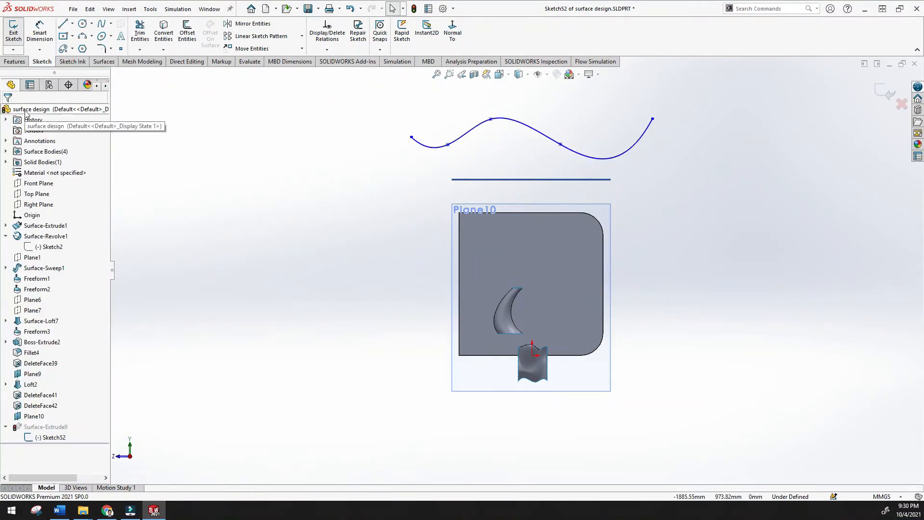
click(879, 97)
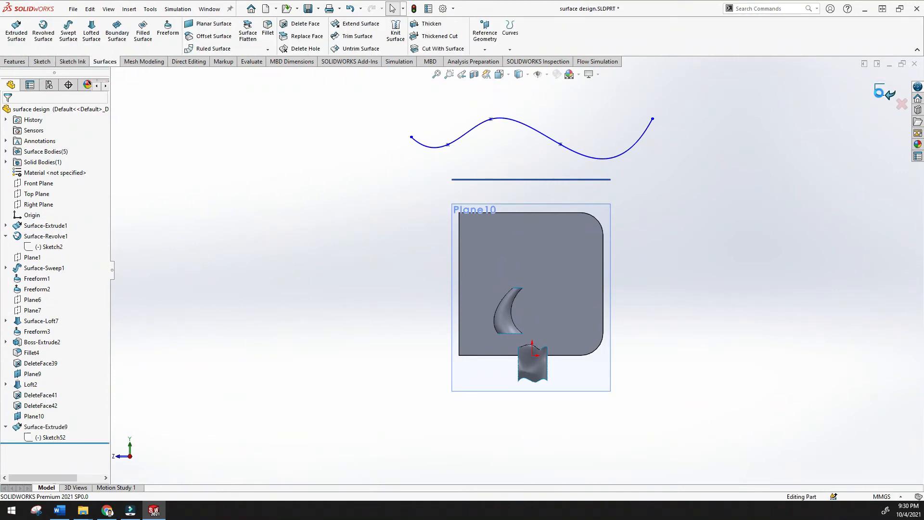
Try to replace the filleted block's top face with the extruded wavy surface using Replace Face.
middle_drag(743, 189, 576, 195)
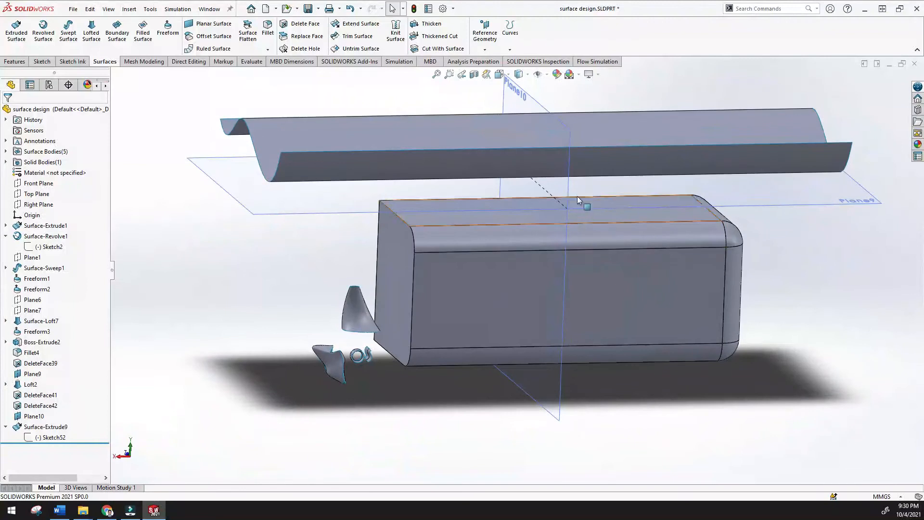
middle_drag(302, 259, 327, 251)
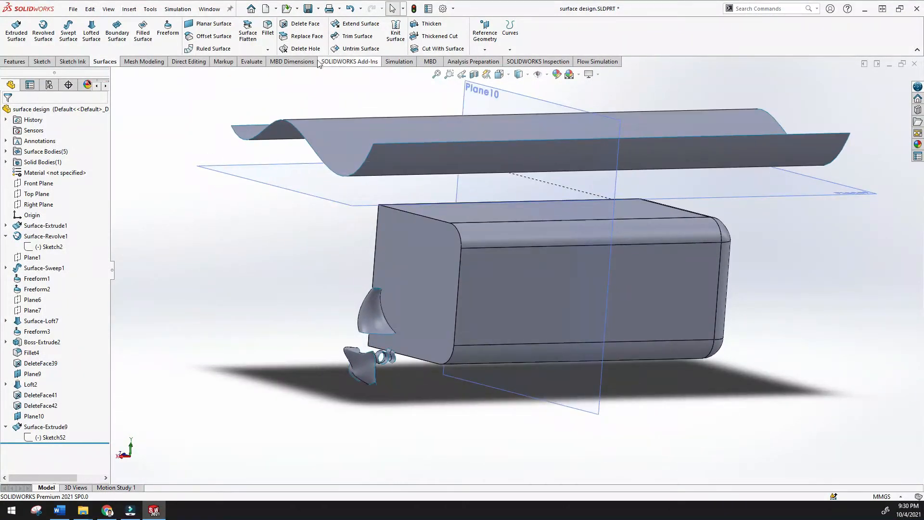
click(312, 38)
middle_drag(329, 245, 339, 255)
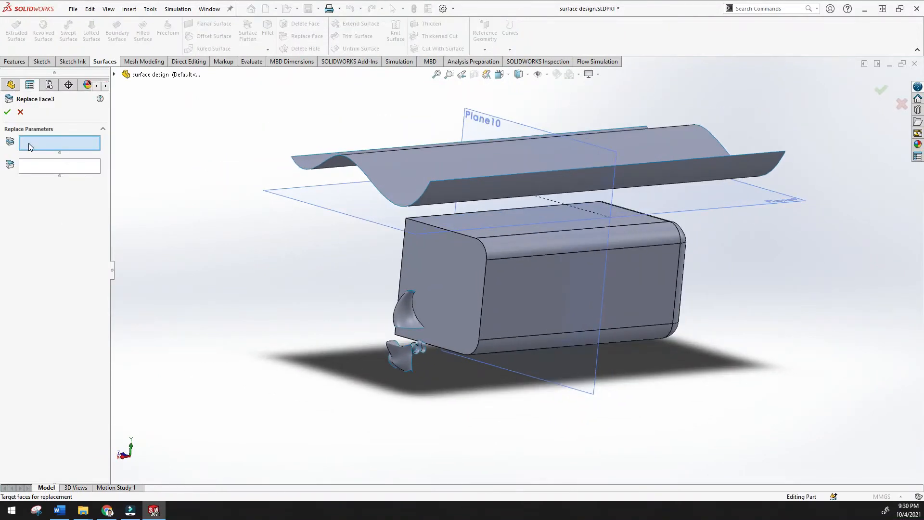
click(483, 233)
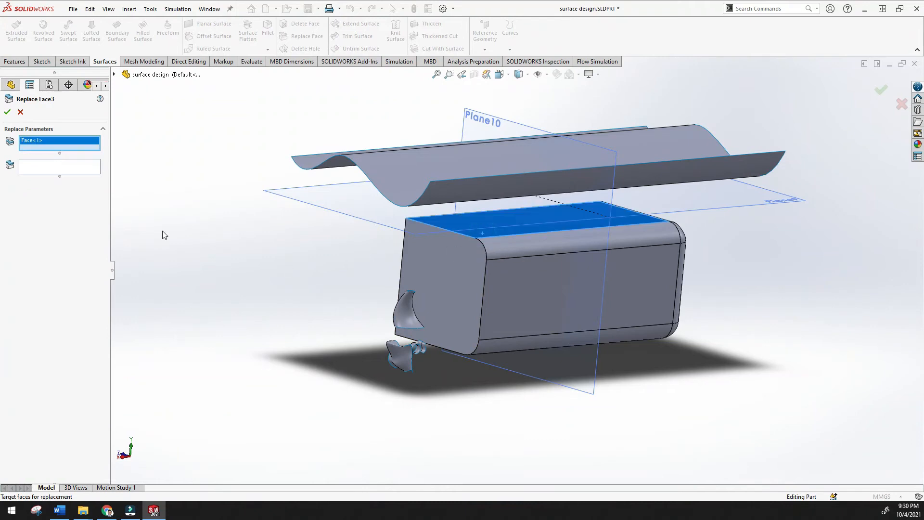
click(57, 167)
middle_drag(158, 284, 150, 215)
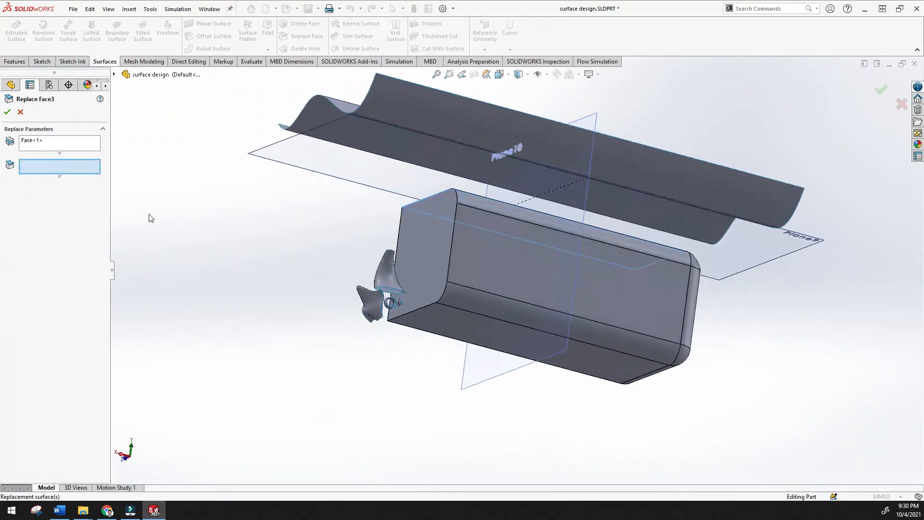
click(432, 119)
middle_drag(388, 179, 70, 202)
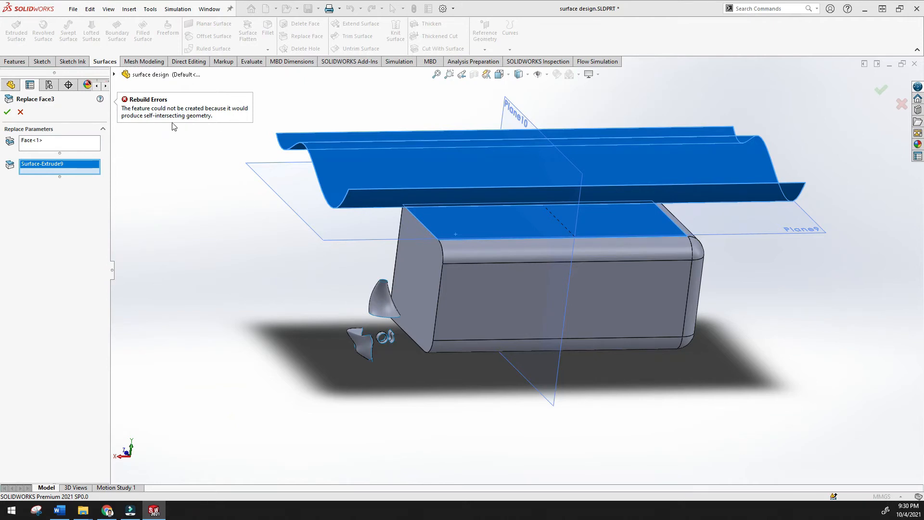
middle_drag(201, 174, 169, 343)
click(21, 112)
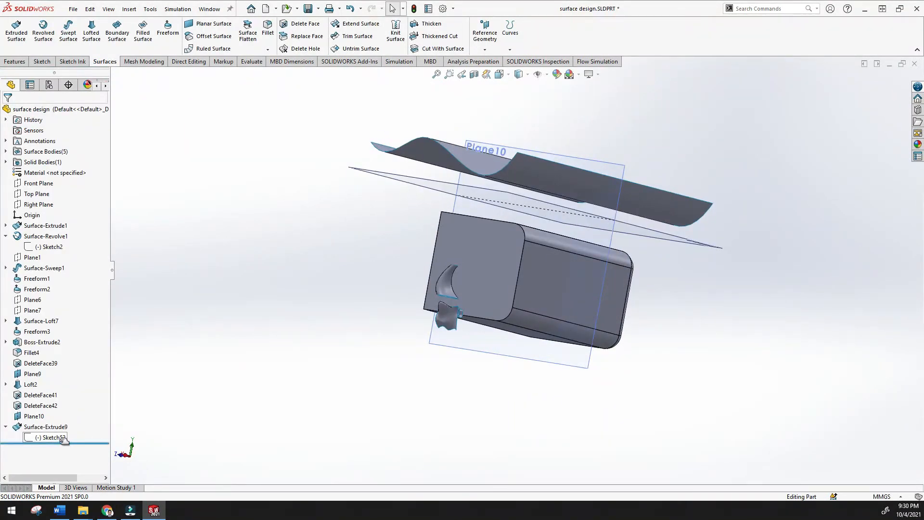
Delete the fillet feature that rounds the block's edges.
middle_drag(295, 332, 332, 308)
click(516, 255)
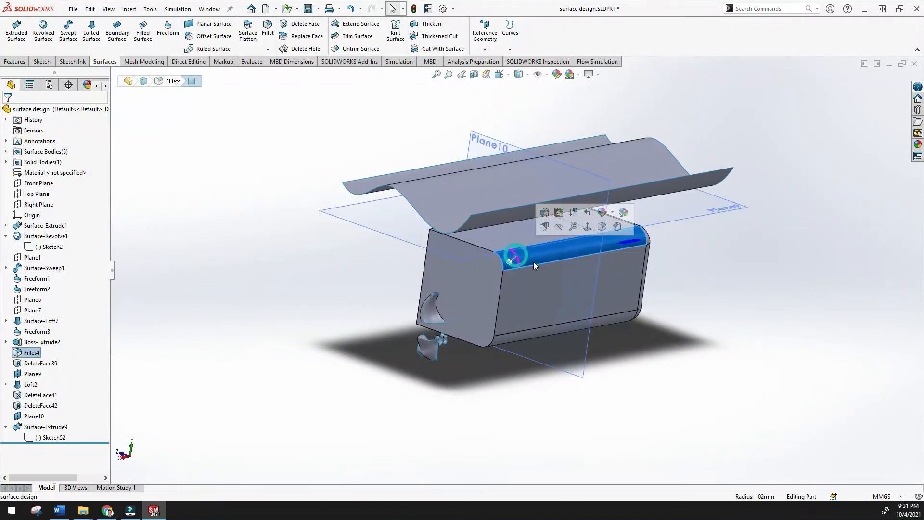
right_click(29, 356)
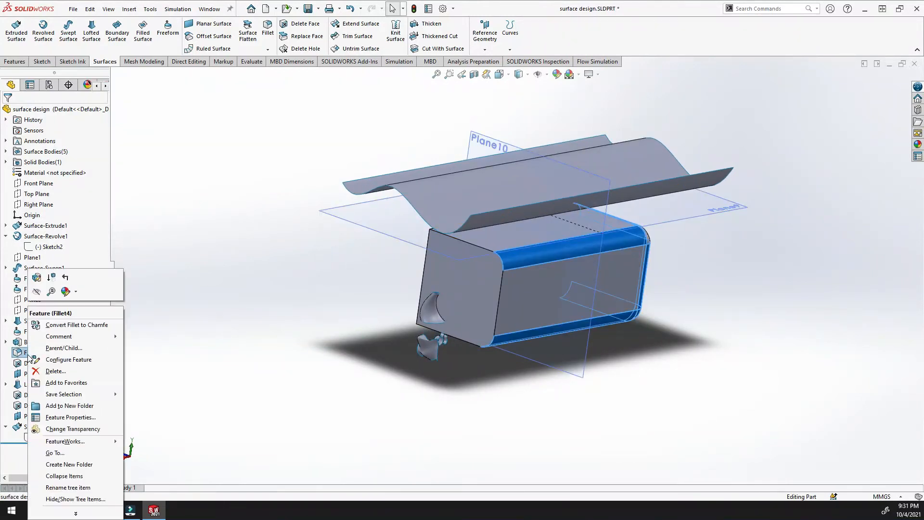
click(51, 371)
mouse_move(262, 327)
middle_down()
mouse_move(274, 309)
mouse_move(252, 332)
middle_up()
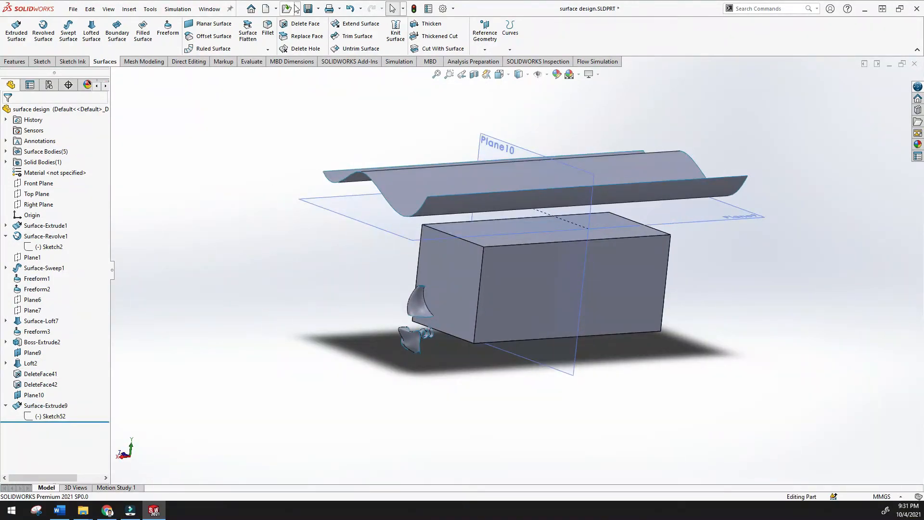
click(307, 37)
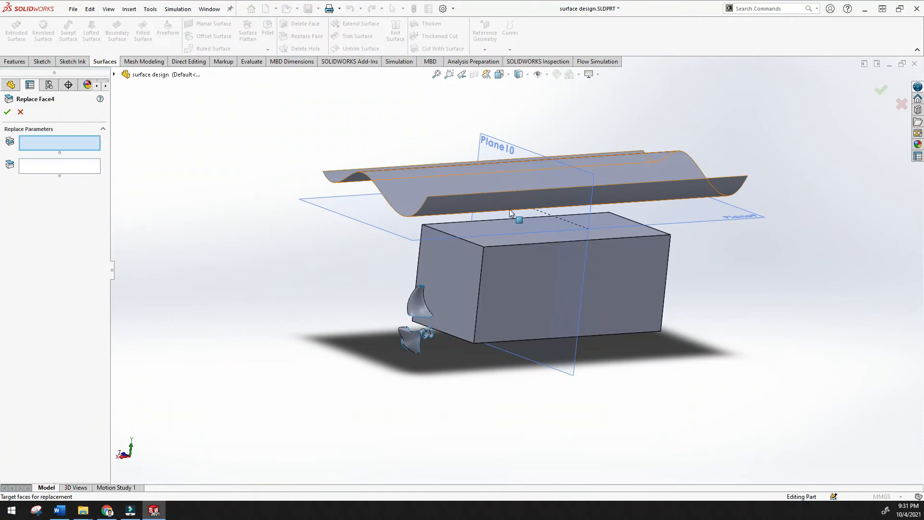
click(515, 235)
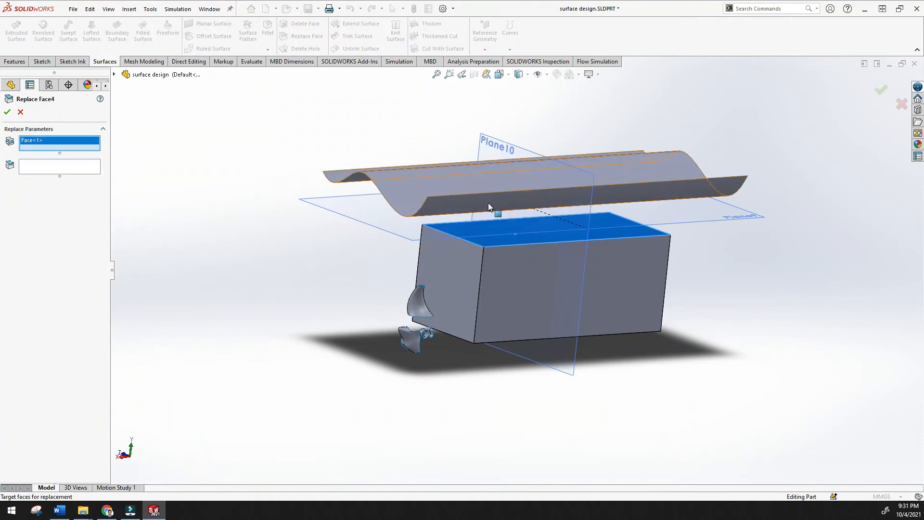
middle_drag(488, 203, 491, 145)
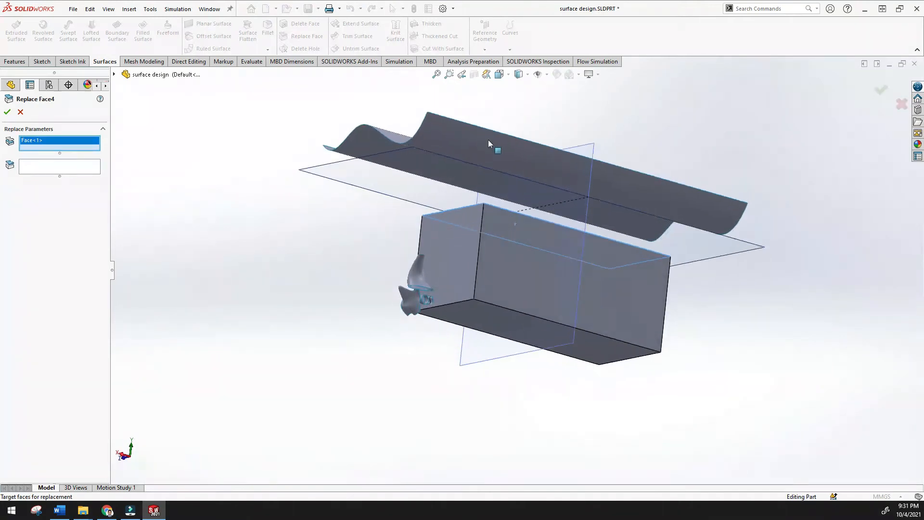
click(89, 167)
click(452, 137)
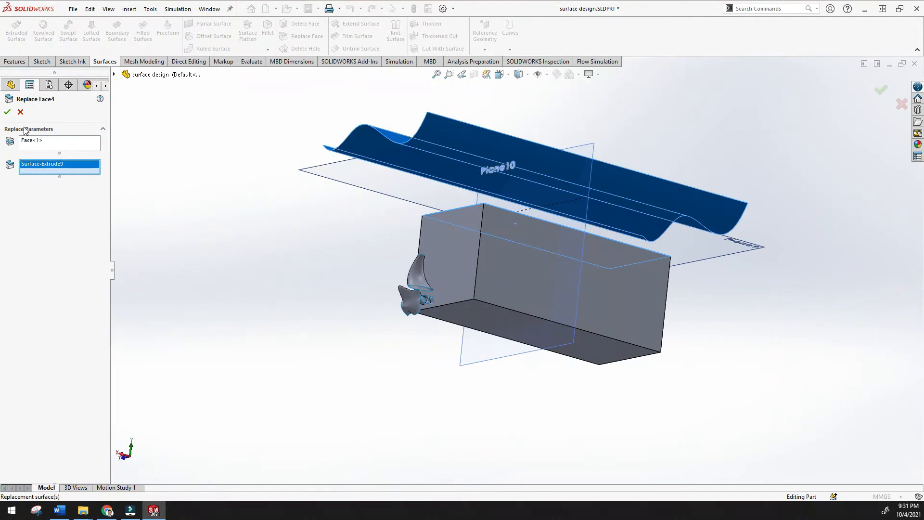
click(18, 114)
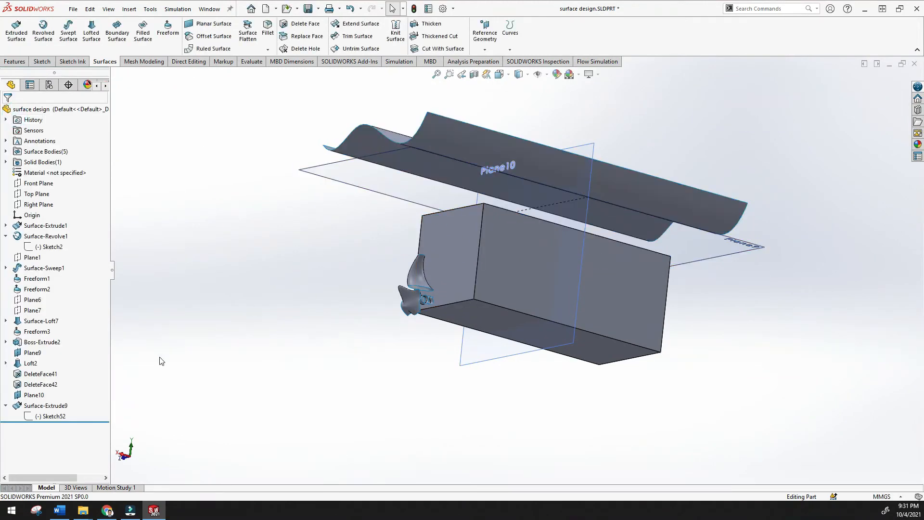
Replace the sharp-edged block's top face with the extruded wavy surface using Replace Face.
middle_drag(130, 273, 168, 356)
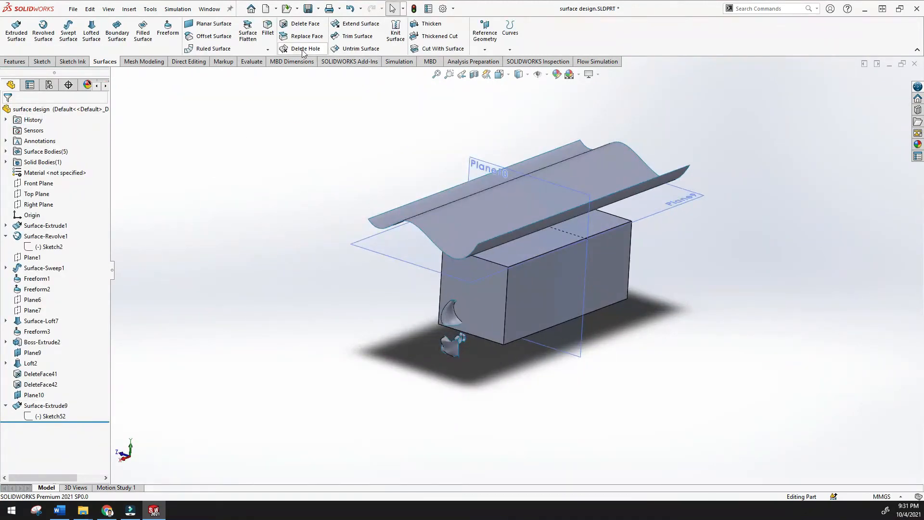
click(519, 254)
middle_drag(440, 329, 404, 225)
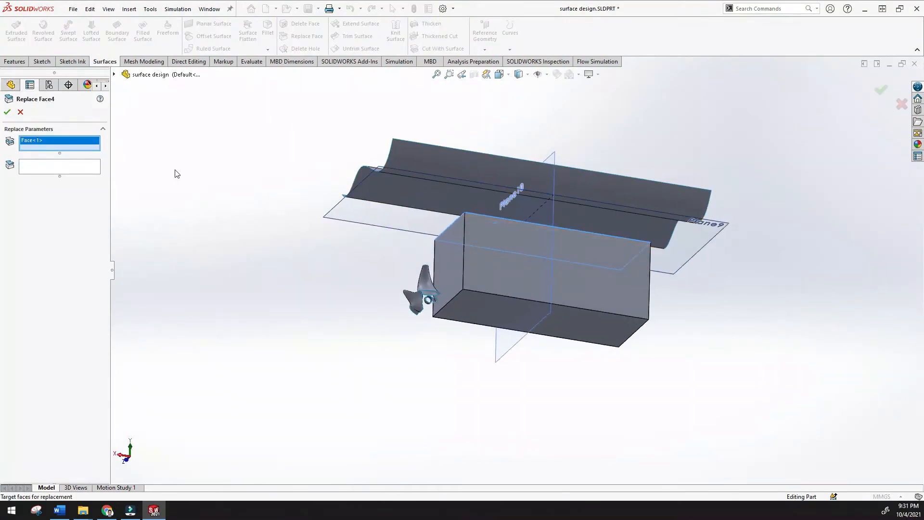
click(54, 167)
click(409, 155)
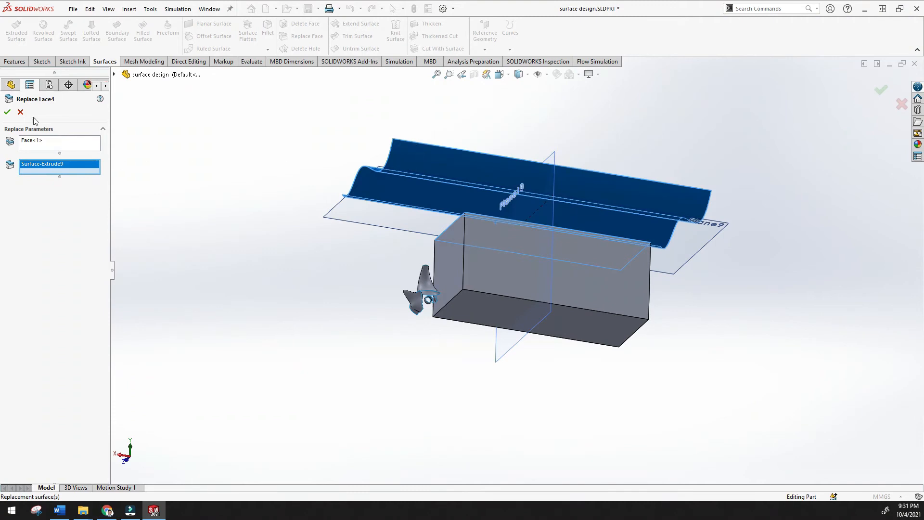
click(7, 112)
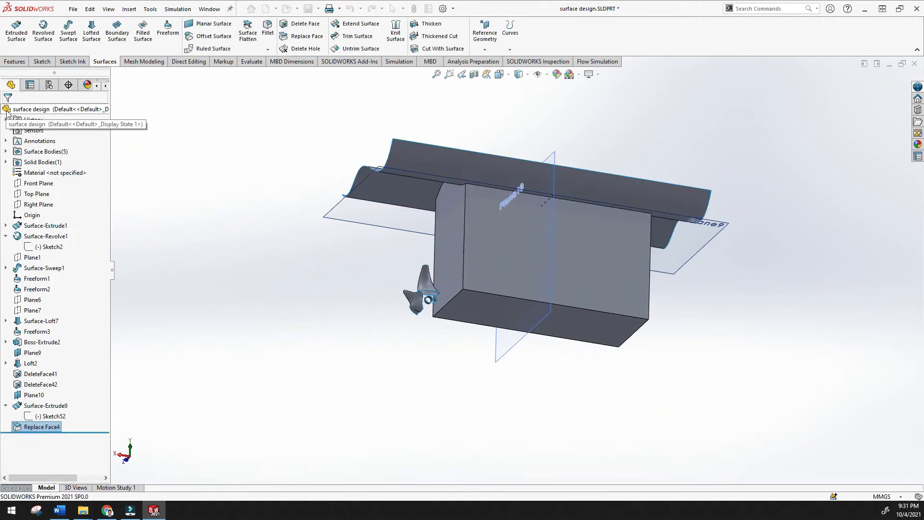
mouse_move(202, 194)
middle_down()
mouse_move(208, 313)
mouse_move(303, 251)
mouse_move(264, 278)
mouse_move(247, 264)
middle_up()
scroll(488, 202, down, 3)
mouse_move(487, 202)
middle_down()
mouse_move(496, 214)
mouse_move(526, 154)
mouse_move(553, 263)
mouse_move(584, 248)
mouse_move(567, 180)
mouse_move(552, 222)
mouse_move(530, 217)
middle_up()
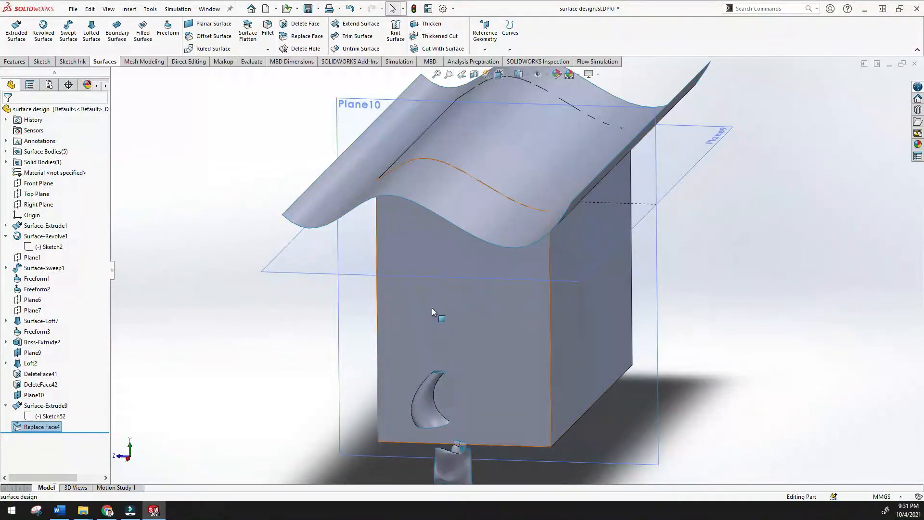
Edit the Replace Face feature and clear both its target face and its replacement surface.
right_click(53, 429)
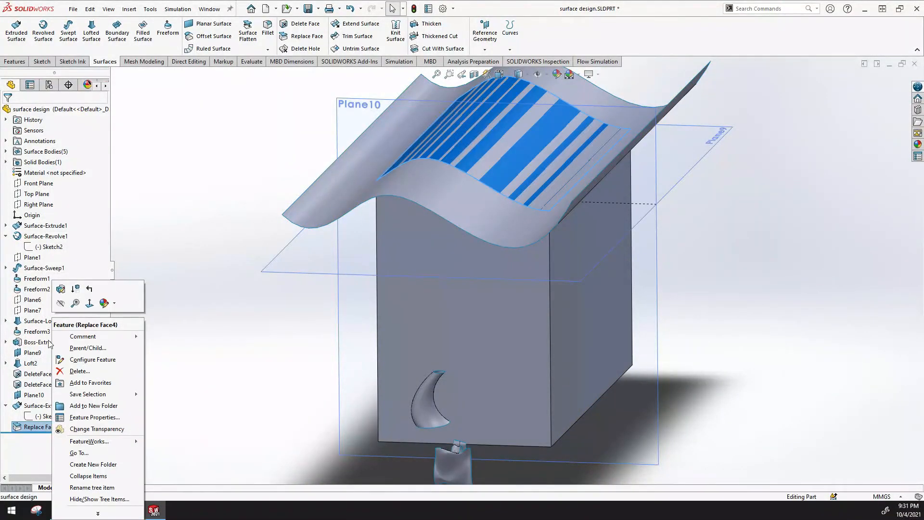
click(60, 289)
middle_drag(226, 279, 415, 255)
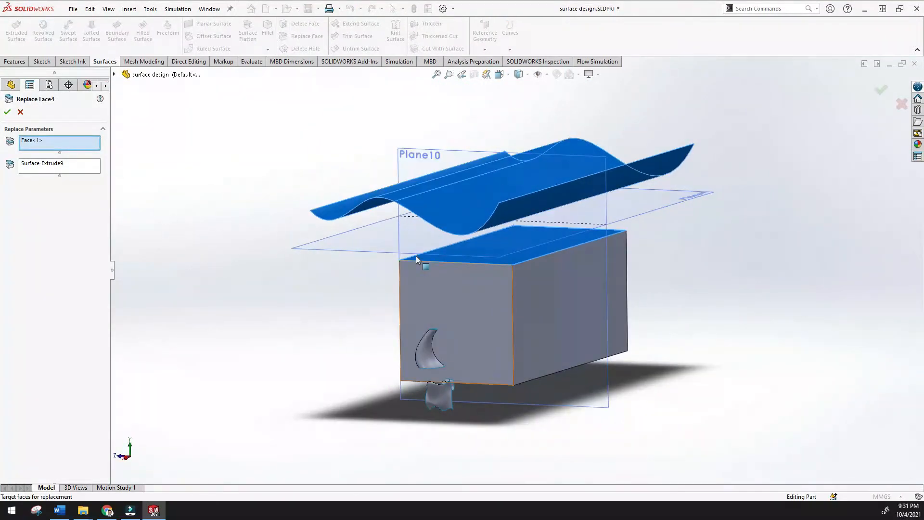
right_click(50, 146)
click(75, 150)
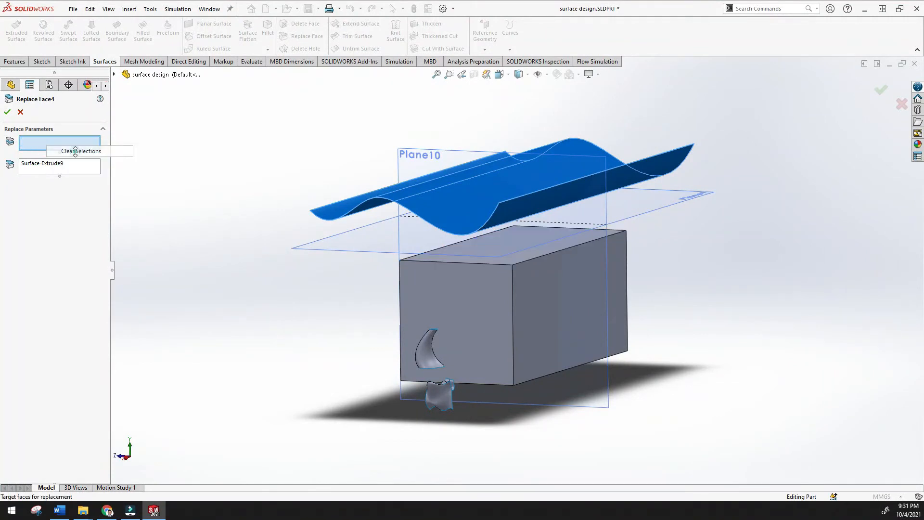
click(68, 169)
right_click(68, 170)
click(79, 174)
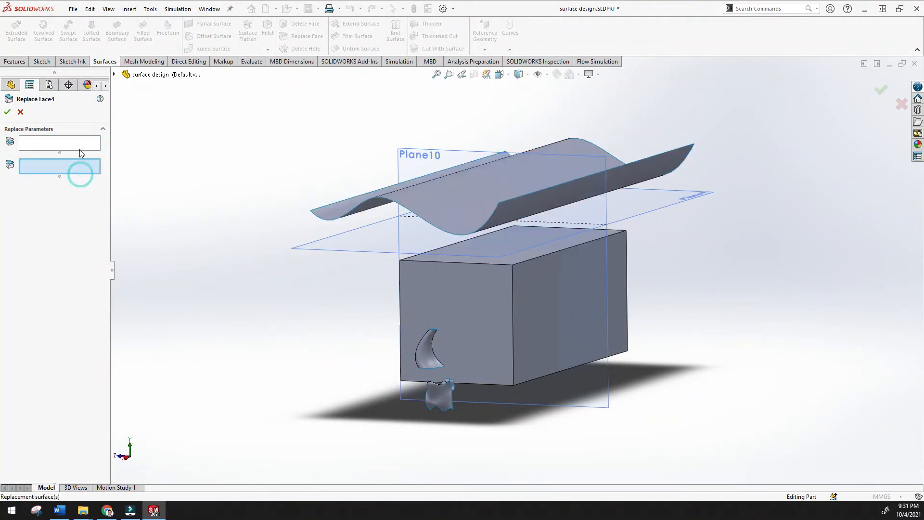
Try picking the underside of the wavy surface as the target face for replacement.
click(80, 148)
middle_drag(218, 233, 495, 155)
click(498, 142)
mouse_move(441, 175)
middle_down()
mouse_move(351, 208)
mouse_move(217, 236)
middle_up()
click(29, 165)
mouse_move(477, 252)
middle_down()
mouse_move(516, 271)
mouse_move(538, 310)
mouse_move(514, 238)
middle_up()
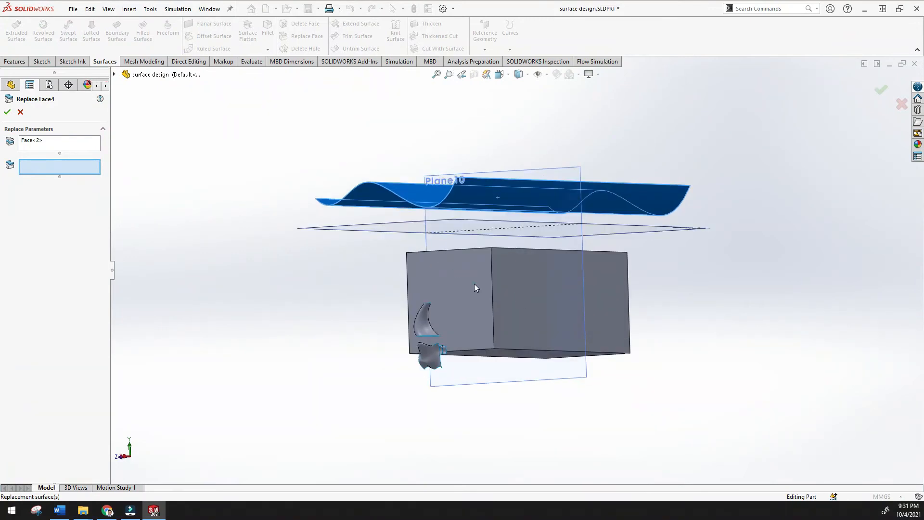
Clear the target face selection and pick the wavy surface again as the target, leaving the replacement surface empty.
click(38, 147)
right_click(58, 148)
click(84, 151)
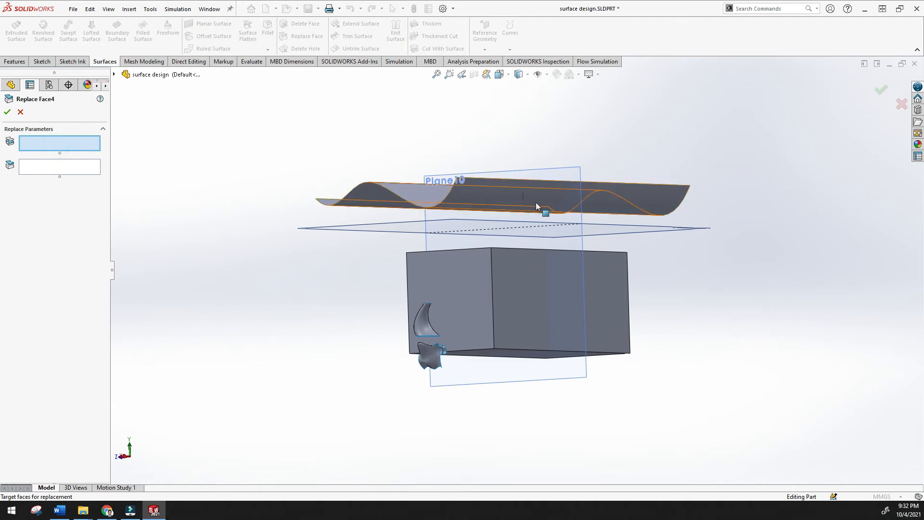
click(522, 192)
click(76, 171)
mouse_move(173, 226)
middle_down()
mouse_move(243, 262)
mouse_move(599, 282)
middle_up()
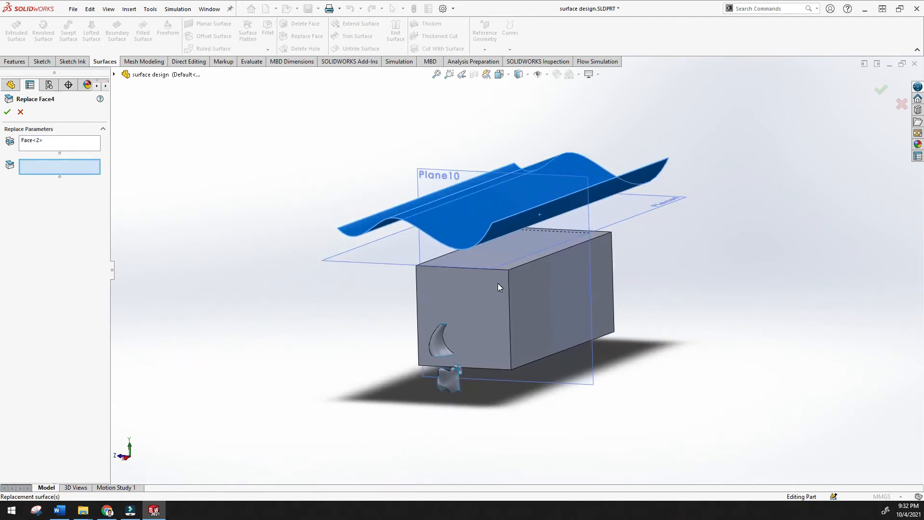
scroll(497, 284, down, 5)
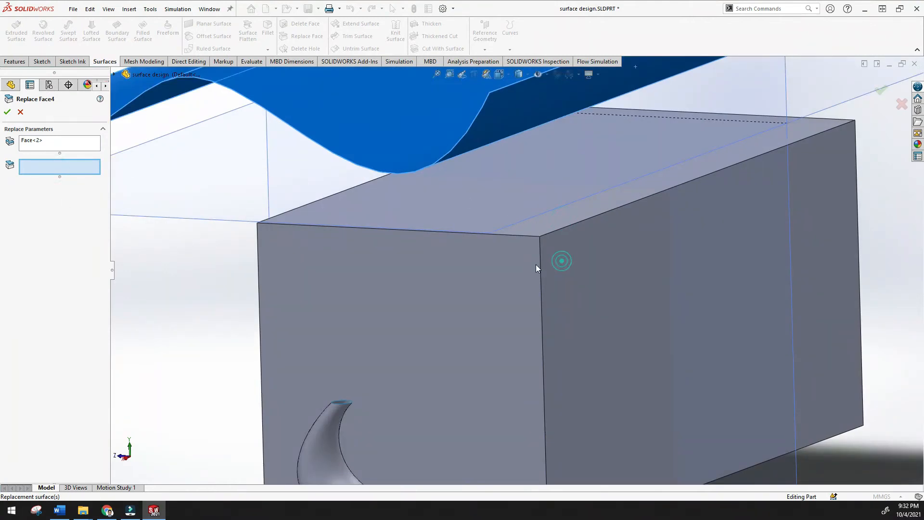
scroll(506, 270, up, 5)
middle_drag(408, 247, 155, 177)
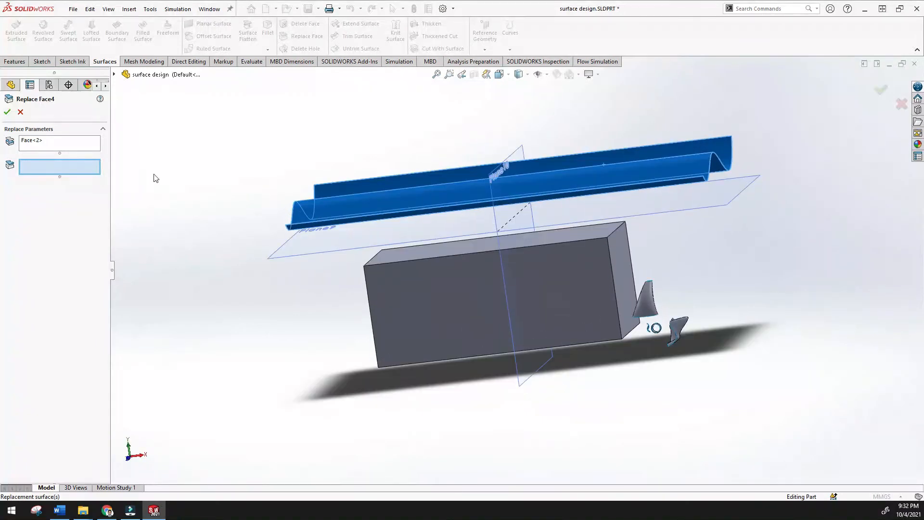
Reselect the block's top face as the target and the wavy surface as its replacement, and accept the Replace Face edit.
click(28, 146)
right_click(28, 146)
click(41, 147)
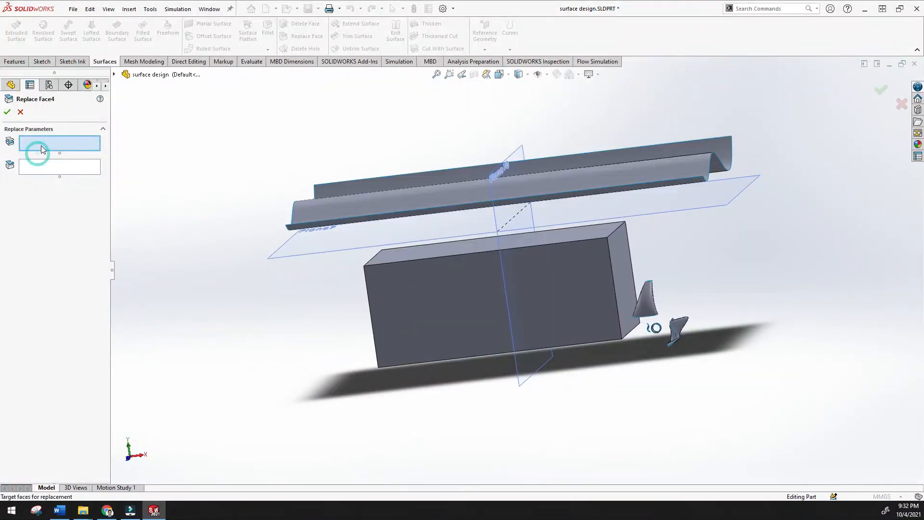
click(417, 253)
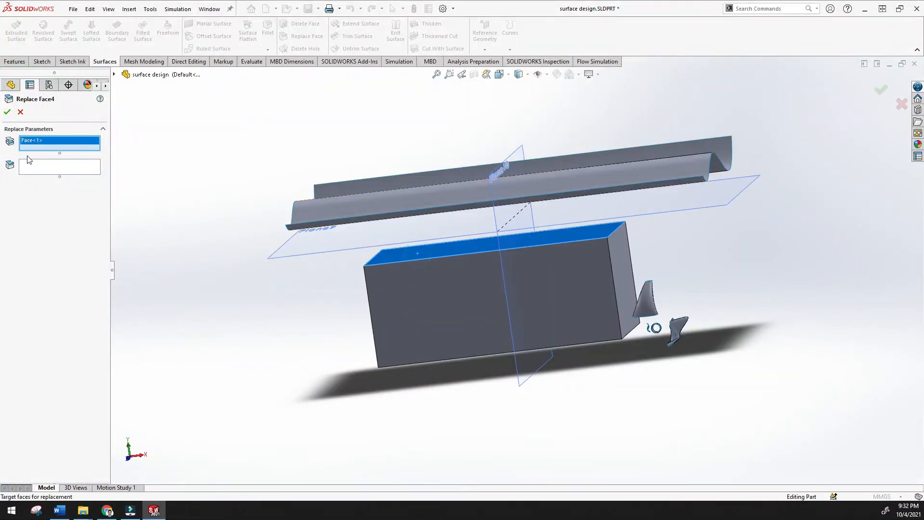
click(31, 172)
middle_drag(155, 237, 202, 154)
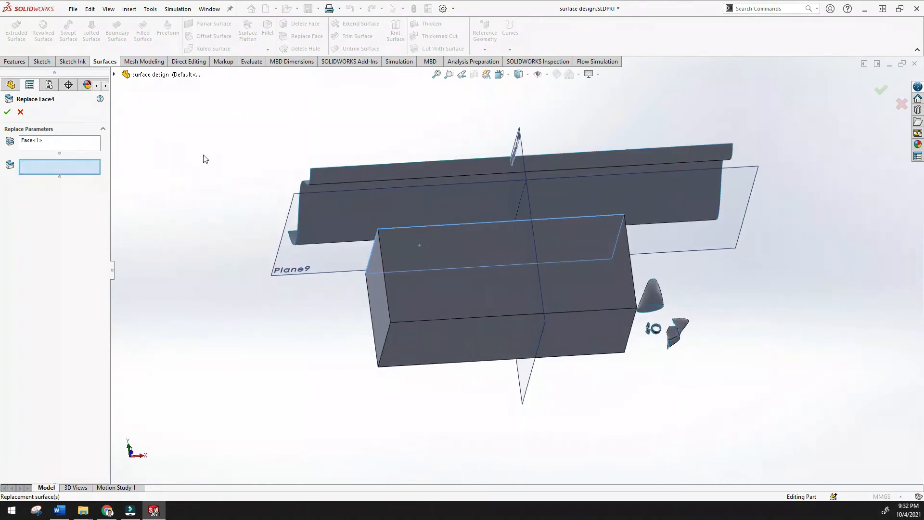
click(368, 199)
mouse_move(339, 197)
middle_down()
mouse_move(385, 150)
mouse_move(298, 195)
mouse_move(309, 266)
mouse_move(295, 342)
middle_up()
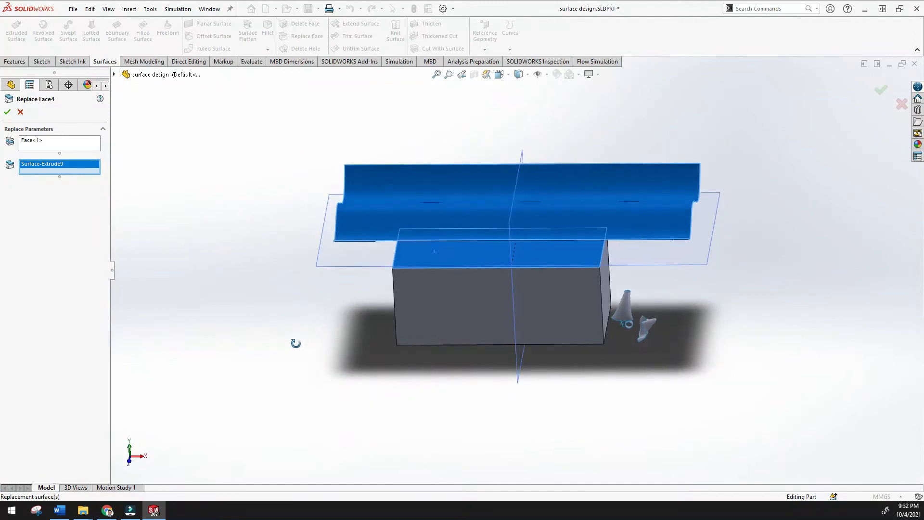
click(7, 112)
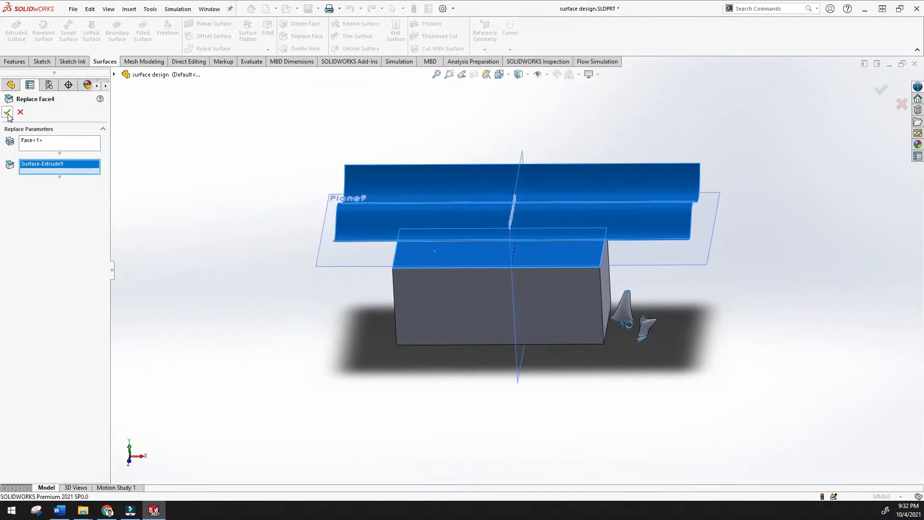
middle_drag(194, 203, 250, 120)
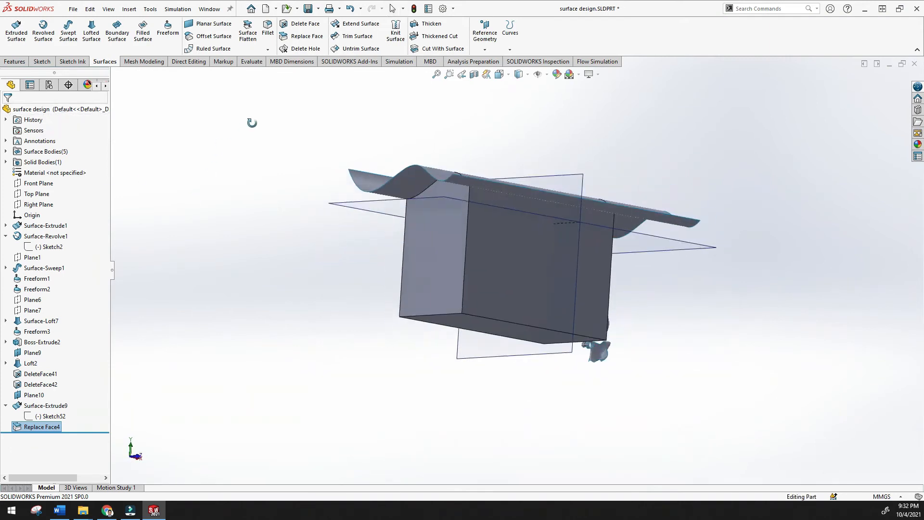
Hide the wavy extruded surface Surface-Extrude9 and inspect the block's replaced top face from several sides.
click(282, 237)
middle_drag(322, 209, 307, 255)
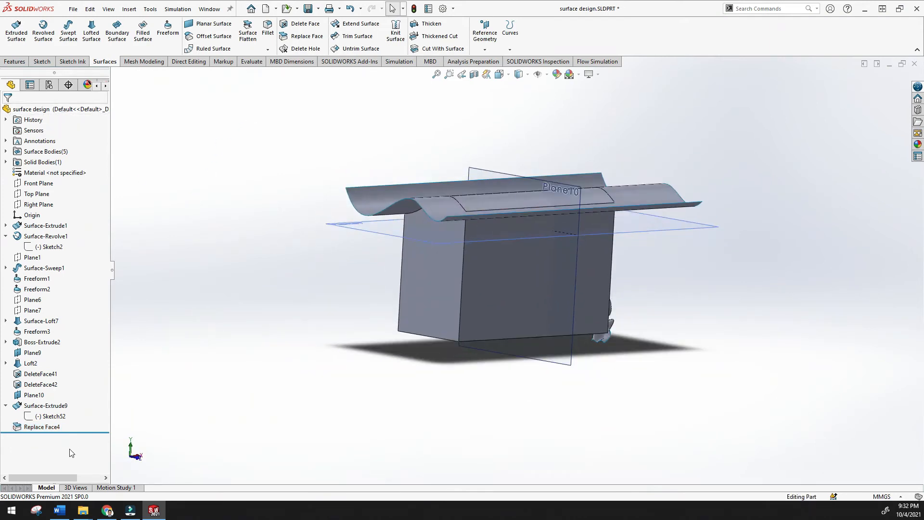
click(43, 427)
click(34, 406)
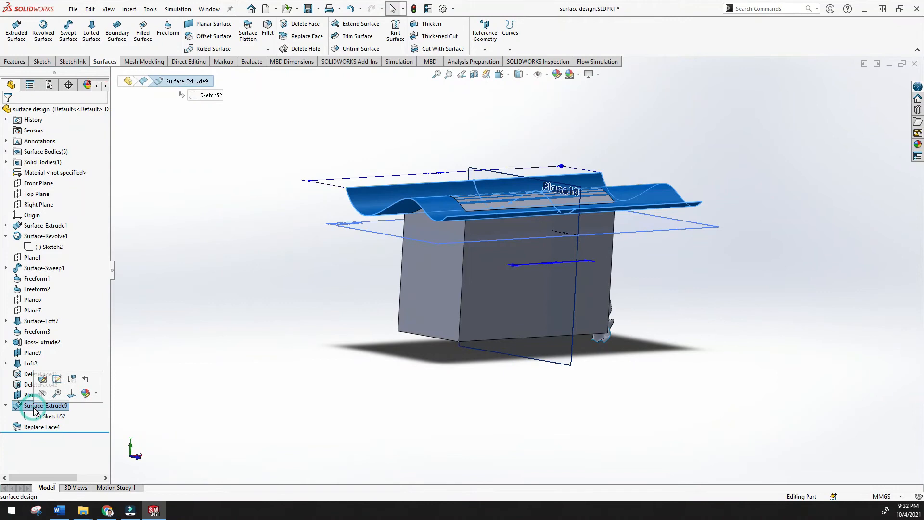
click(42, 395)
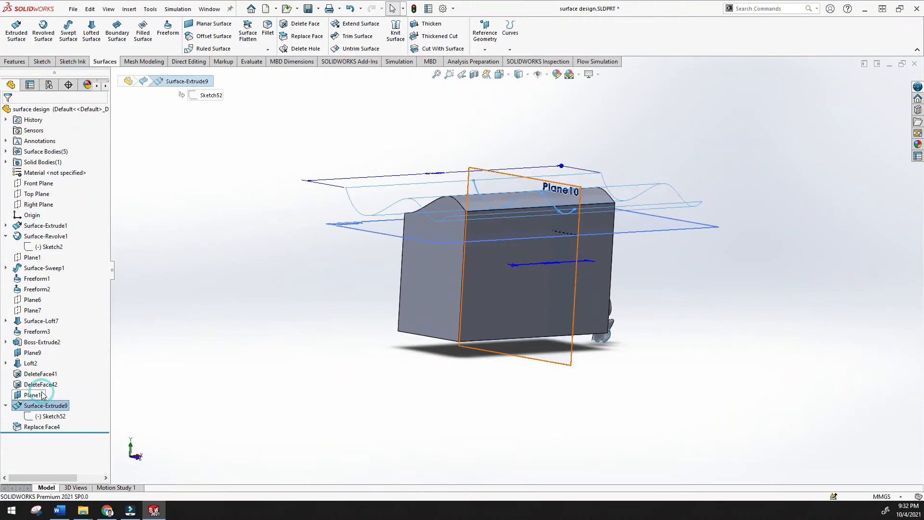
middle_drag(340, 282, 356, 313)
click(436, 74)
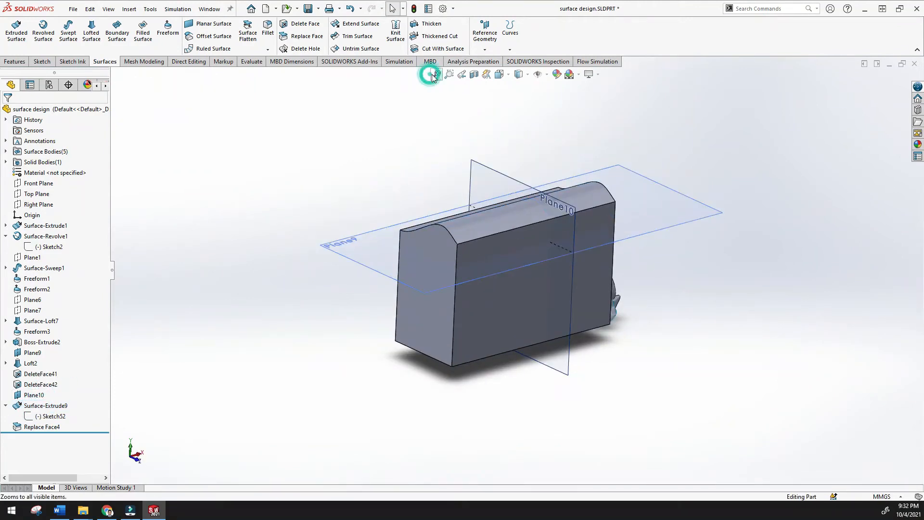
middle_drag(431, 190, 467, 237)
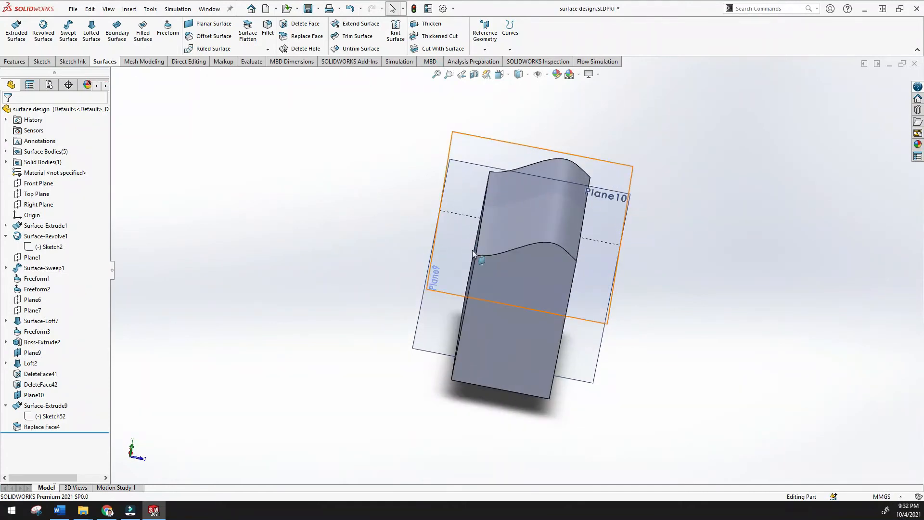
middle_drag(529, 295, 460, 258)
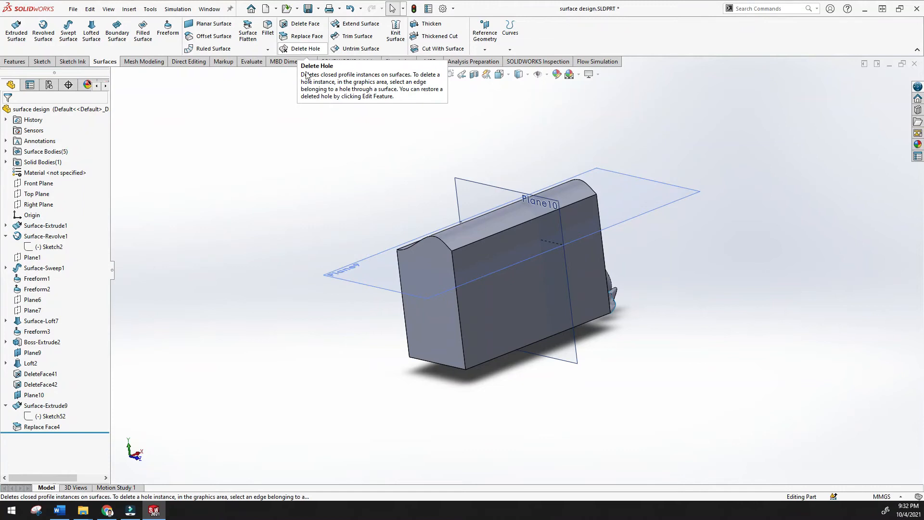
click(302, 48)
middle_drag(309, 118, 295, 259)
click(20, 112)
Sketch a small circle near the middle of the block's wavy-topped end face and finish the sketch.
middle_drag(230, 213, 302, 36)
click(557, 264)
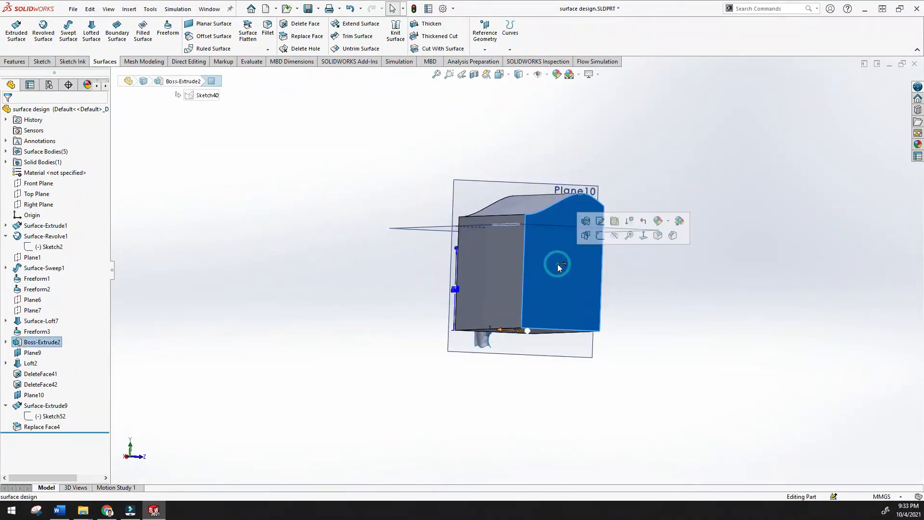
click(600, 235)
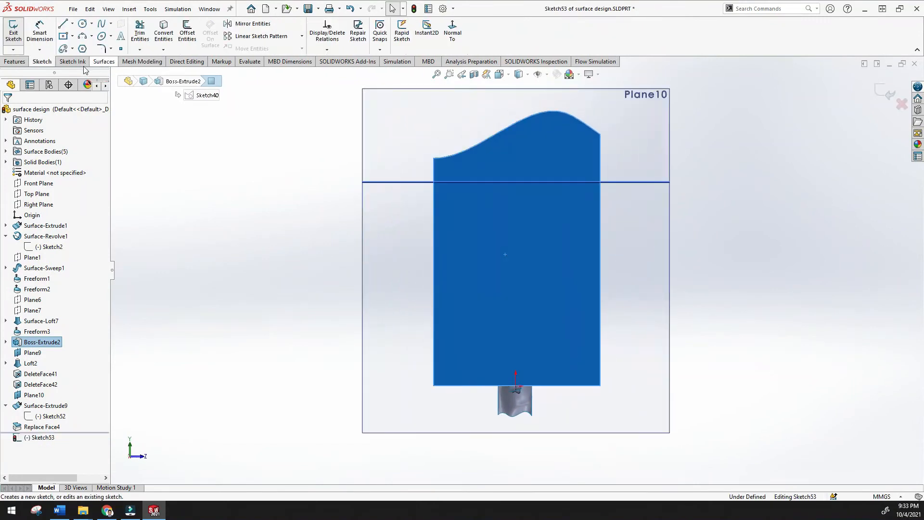
click(82, 24)
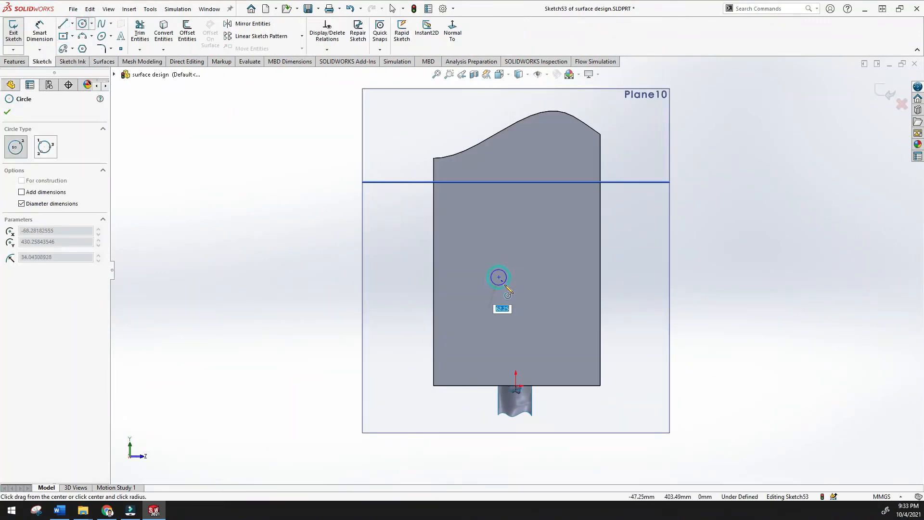
drag(499, 276, 508, 277)
click(7, 114)
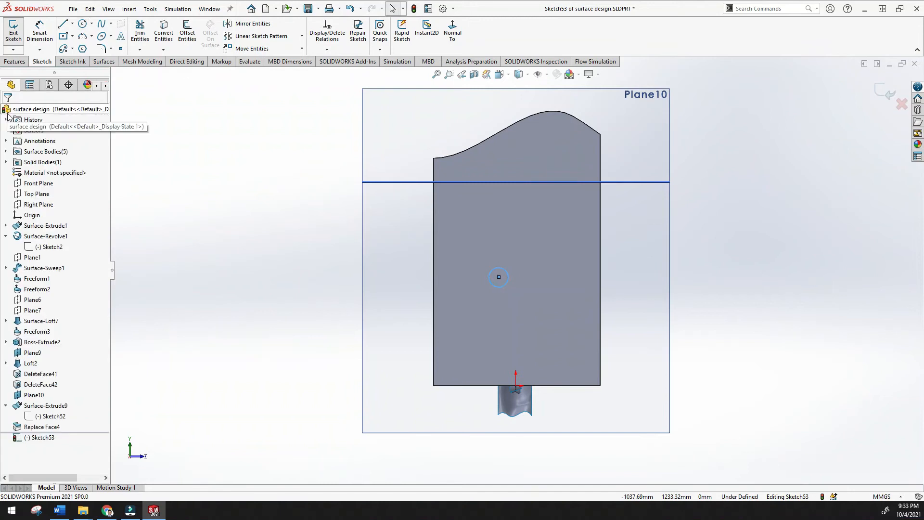
click(886, 93)
Make a blind extruded cut 396 mm deep into the block from the circle sketch.
mouse_move(367, 239)
middle_down()
mouse_move(404, 243)
mouse_move(389, 253)
middle_up()
scroll(404, 243, up, 5)
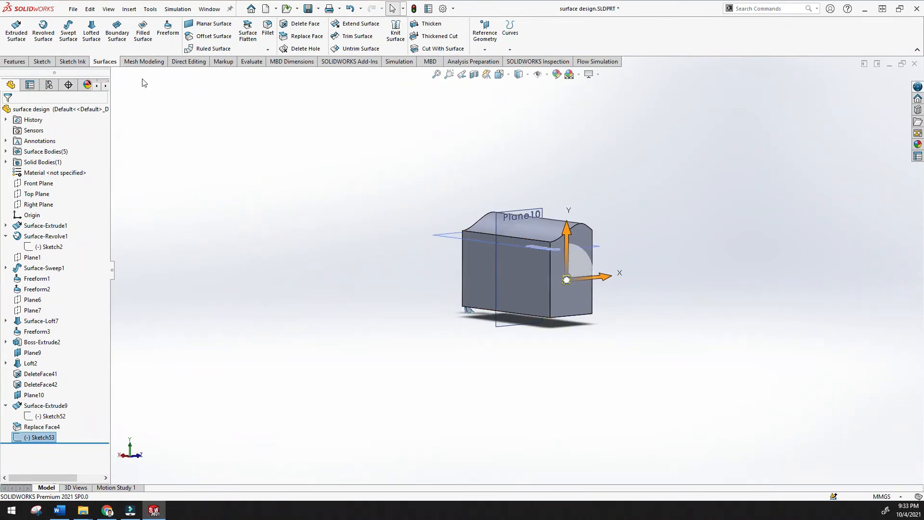
click(17, 63)
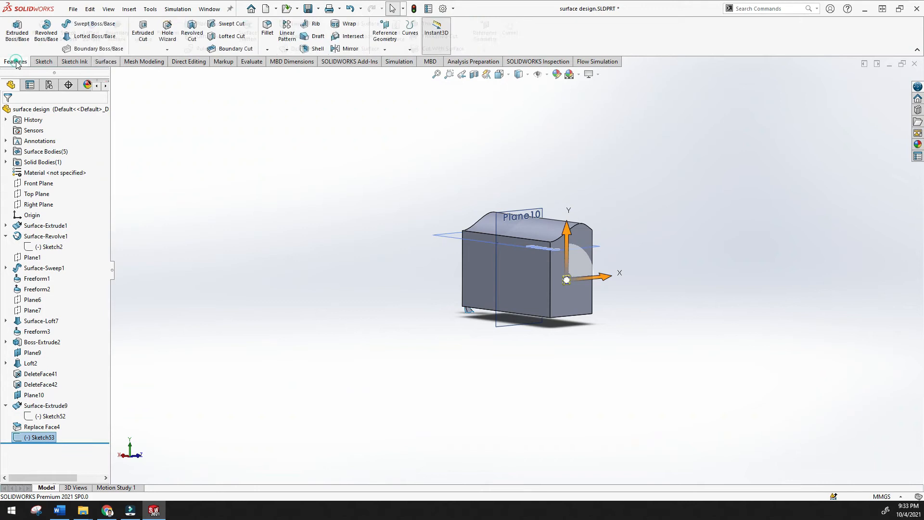
click(144, 46)
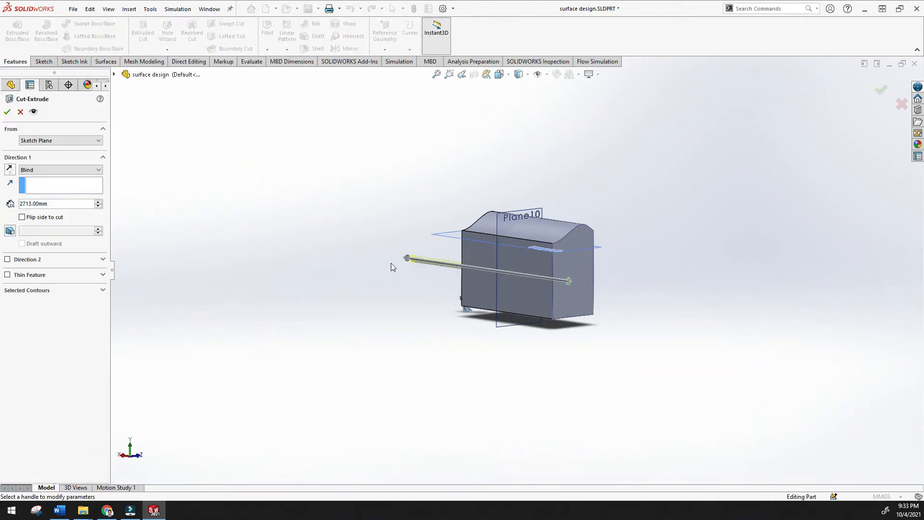
drag(406, 259, 468, 286)
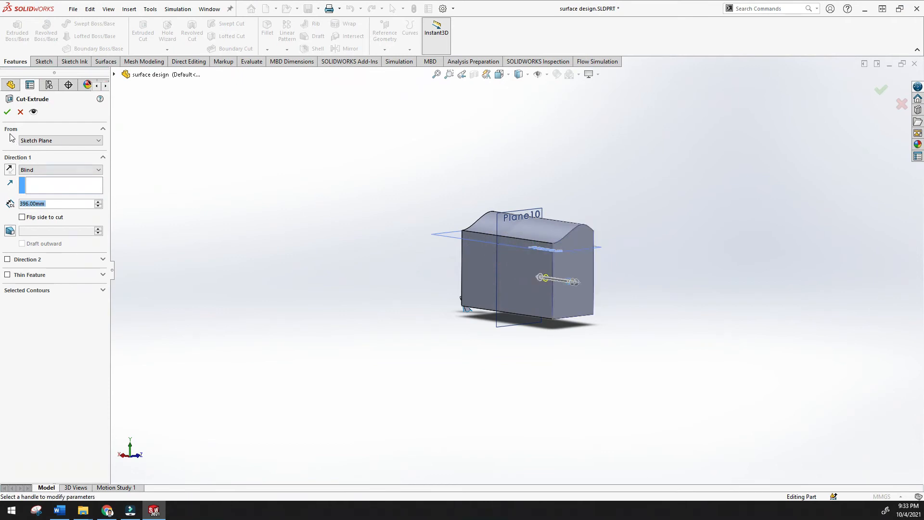
key(Return)
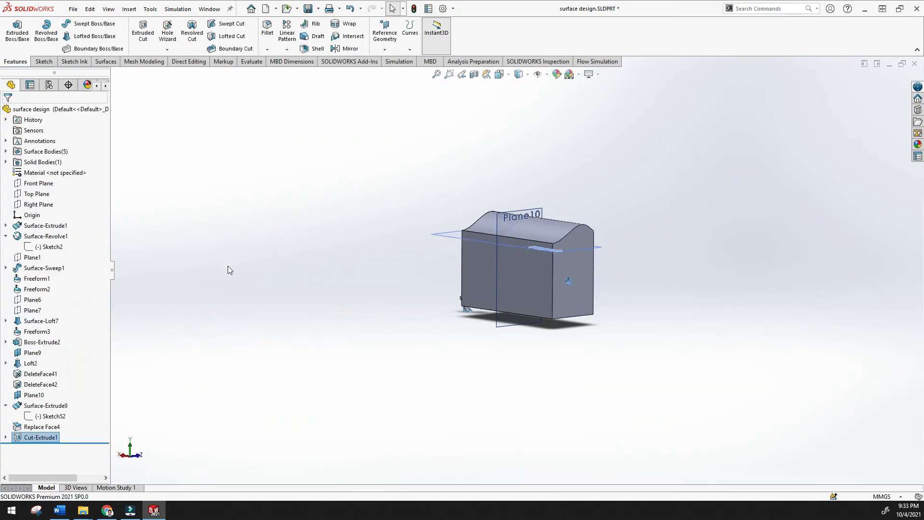
middle_drag(273, 257, 247, 260)
click(292, 293)
middle_drag(583, 312, 573, 311)
click(602, 275)
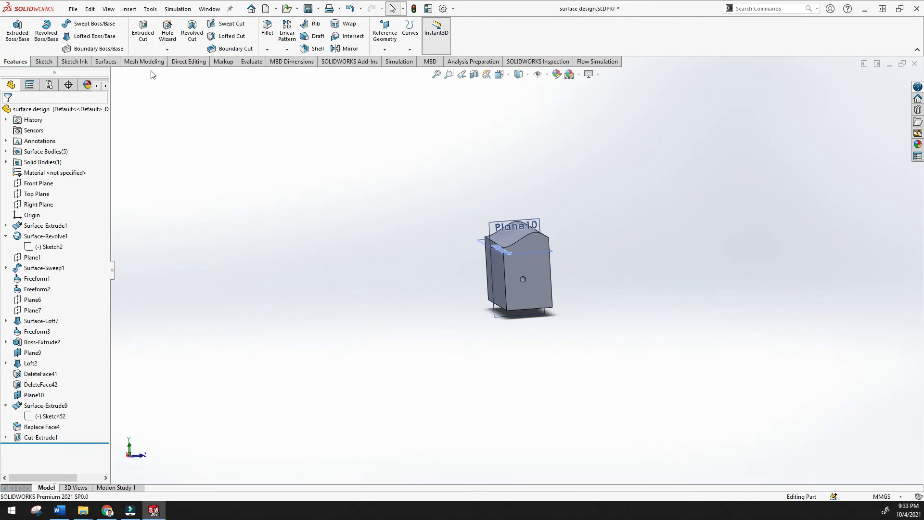
click(105, 62)
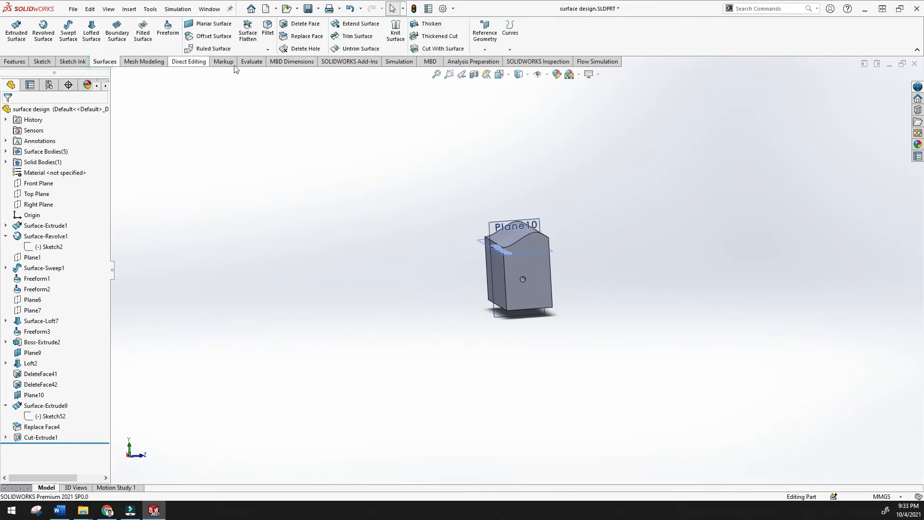
click(304, 49)
scroll(519, 250, down, 5)
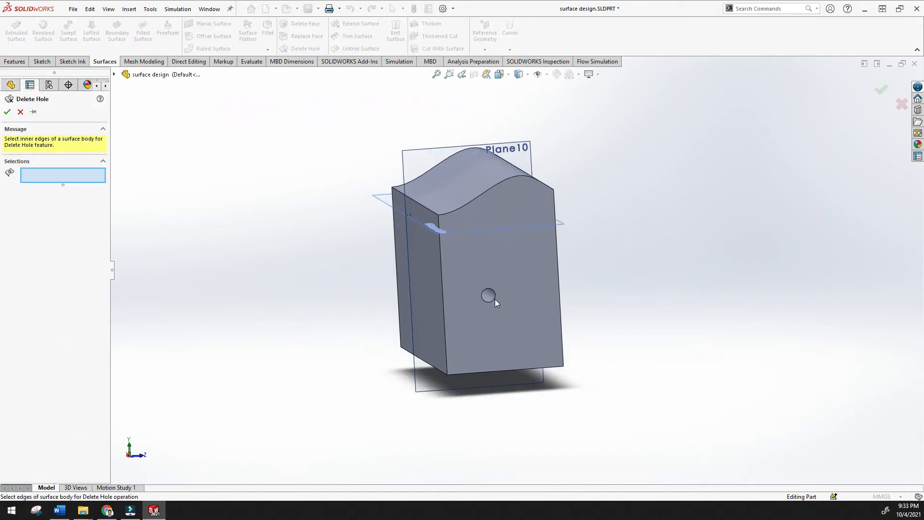
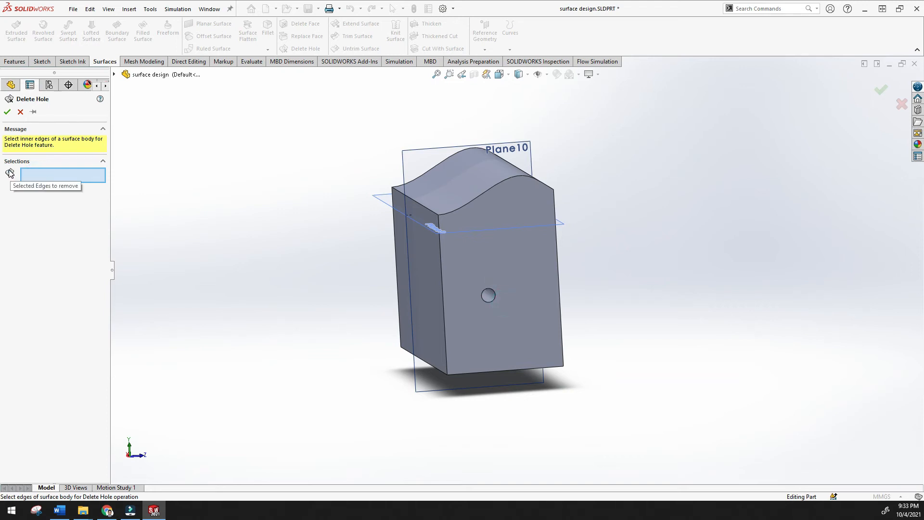
click(21, 114)
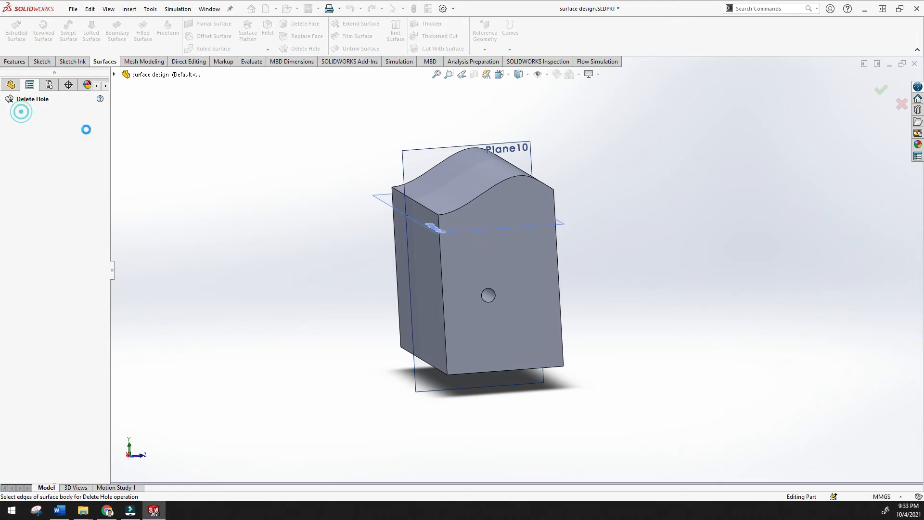
Delete the block's long side face with Delete Face set to the Delete option.
middle_drag(374, 163, 332, 142)
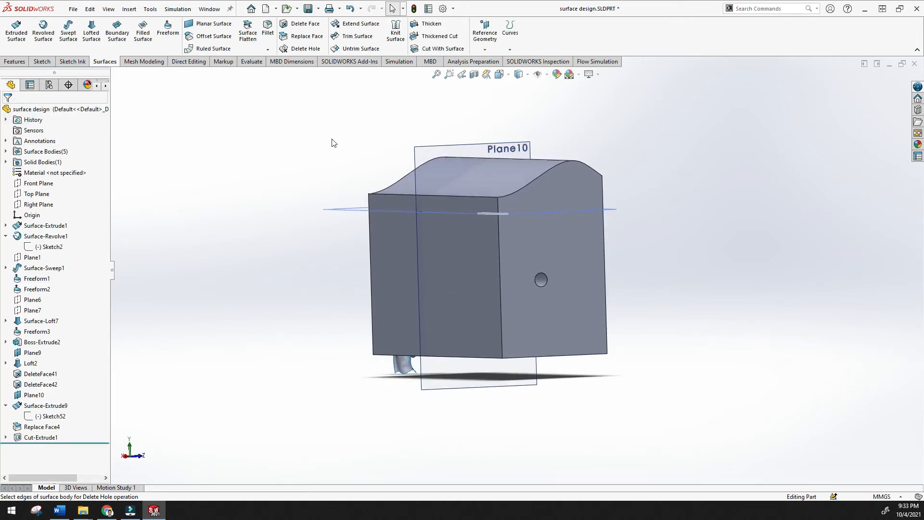
click(303, 25)
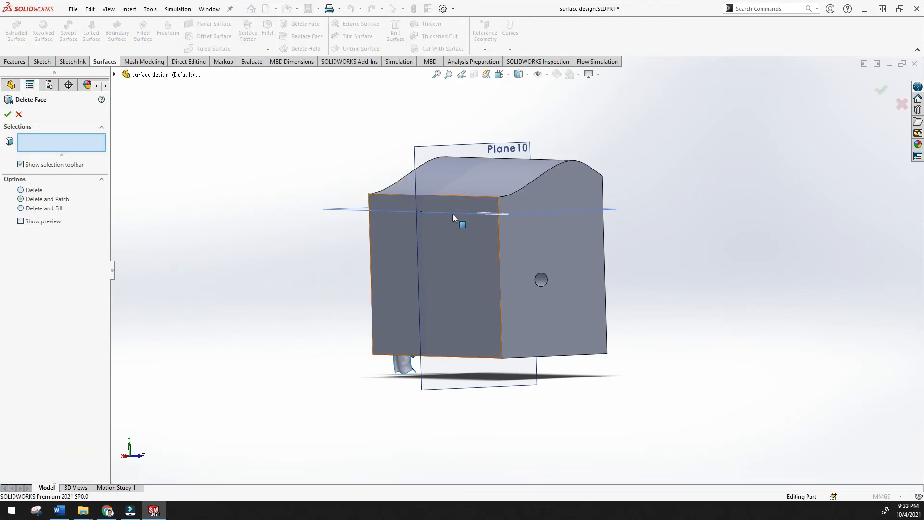
click(467, 249)
click(33, 190)
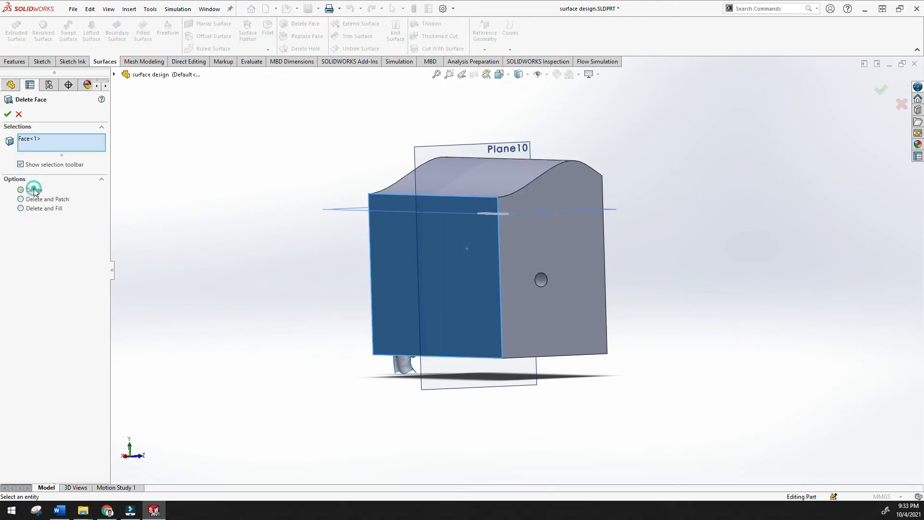
click(7, 114)
middle_drag(278, 259, 380, 322)
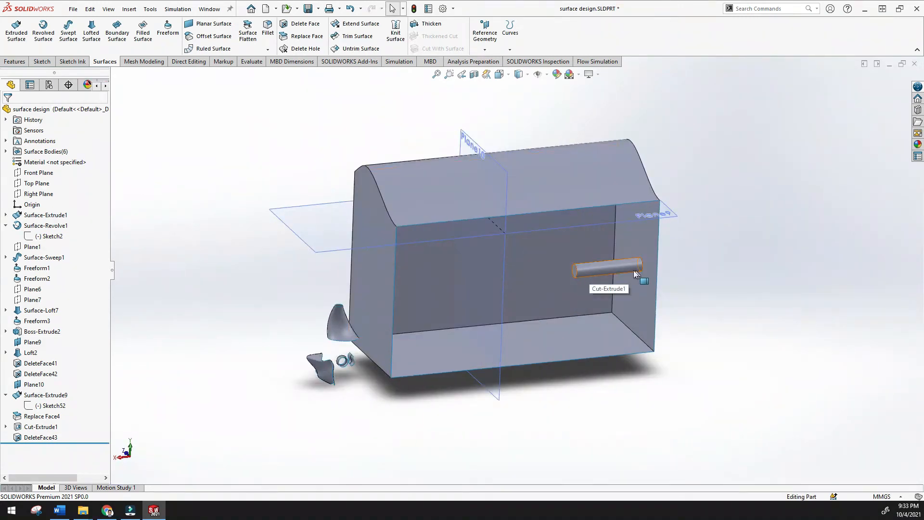
middle_drag(613, 269, 512, 264)
click(512, 263)
click(557, 243)
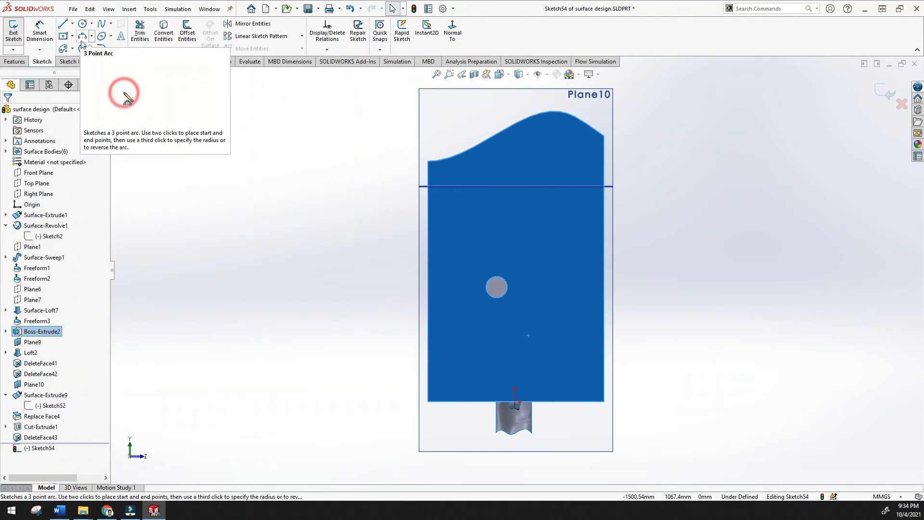
click(902, 105)
click(504, 262)
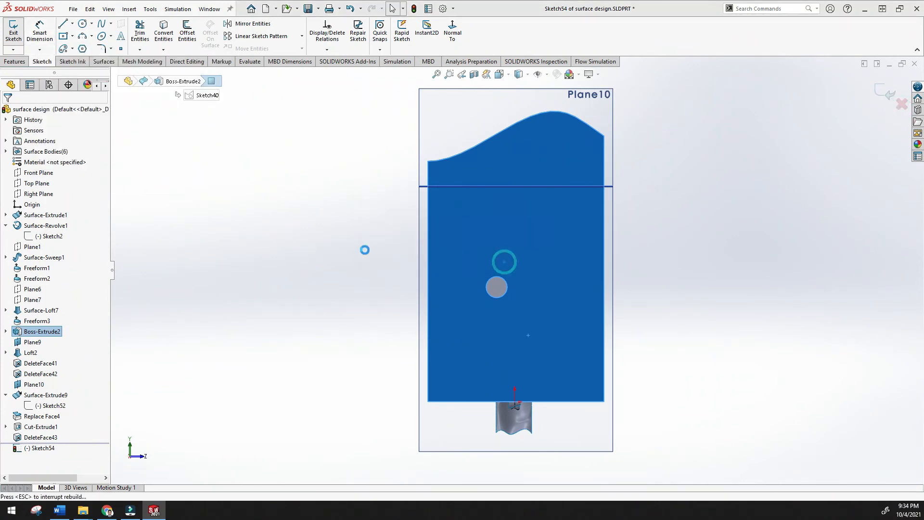
Start a sketch on the Right Plane and draw a center rectangle about 658 mm wide beside the block.
click(14, 62)
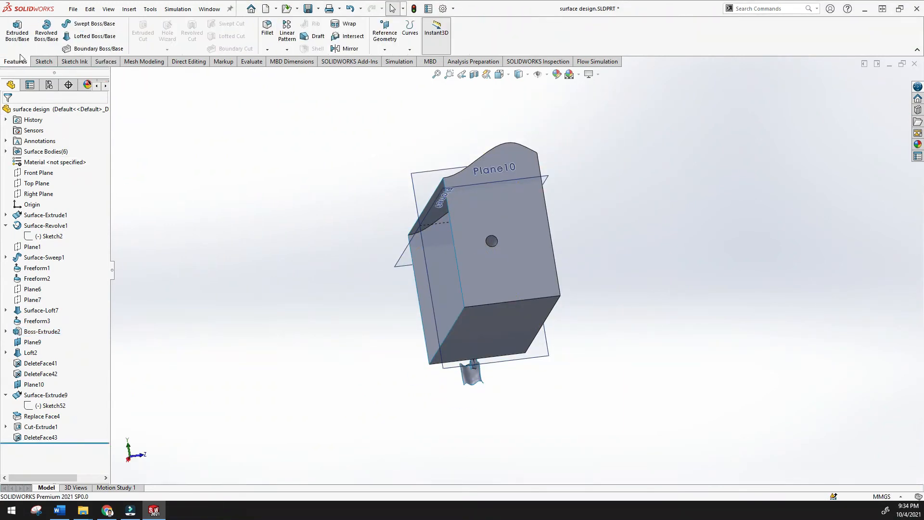
click(52, 63)
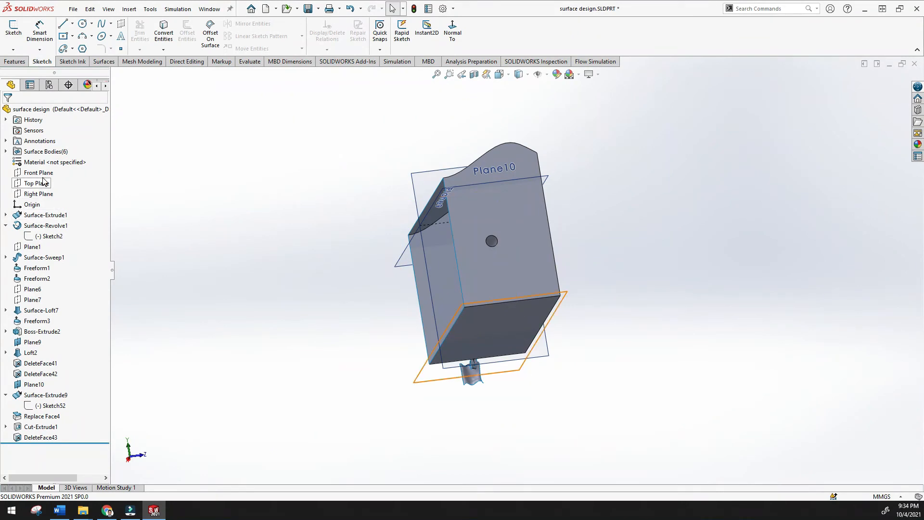
click(41, 195)
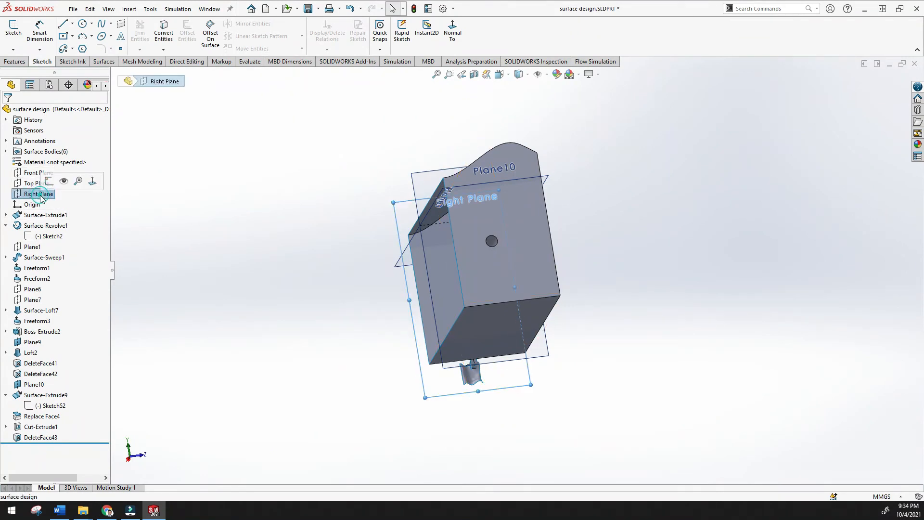
right_click(54, 196)
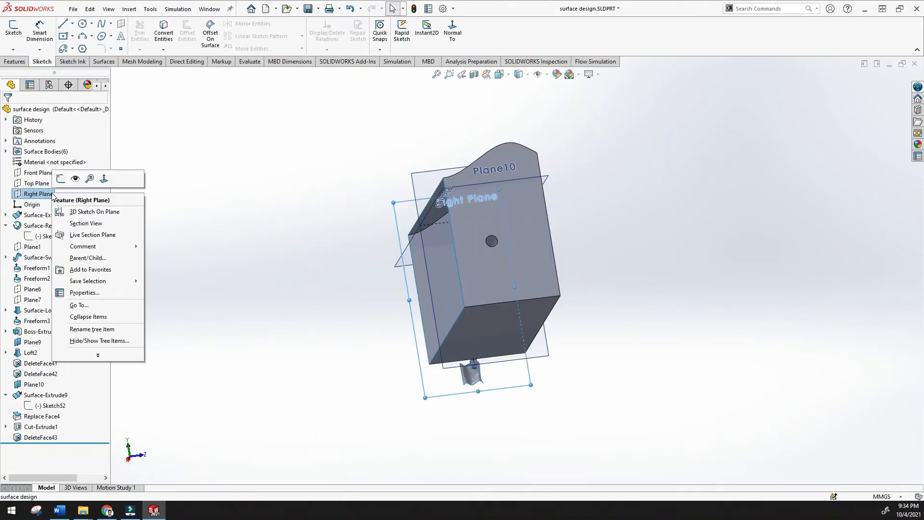
click(61, 178)
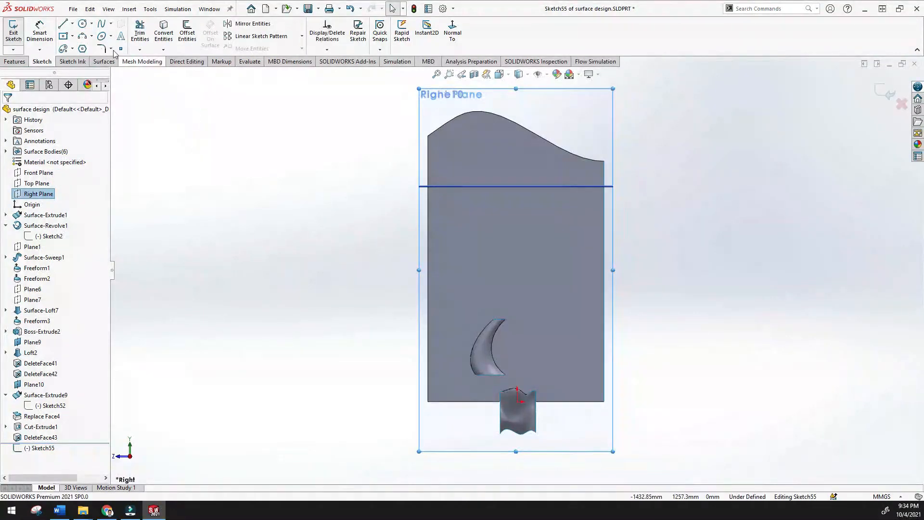
click(66, 38)
click(195, 221)
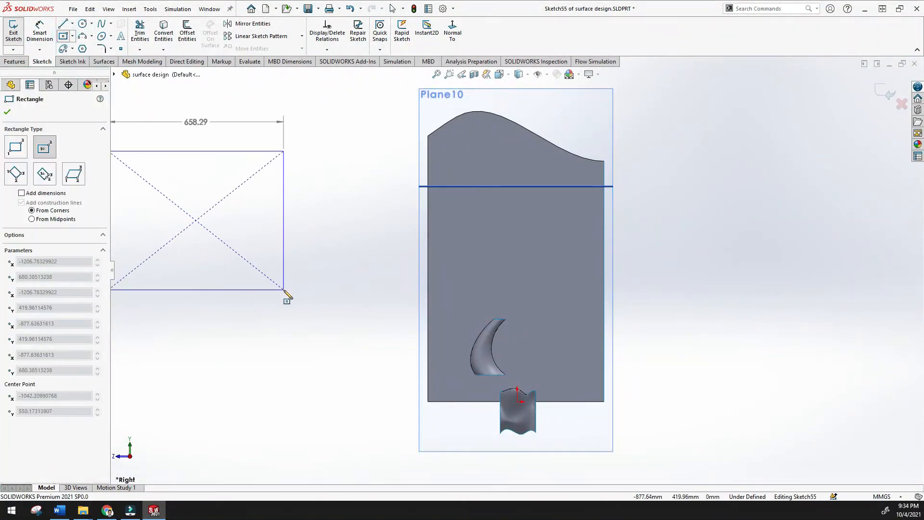
click(283, 290)
click(8, 112)
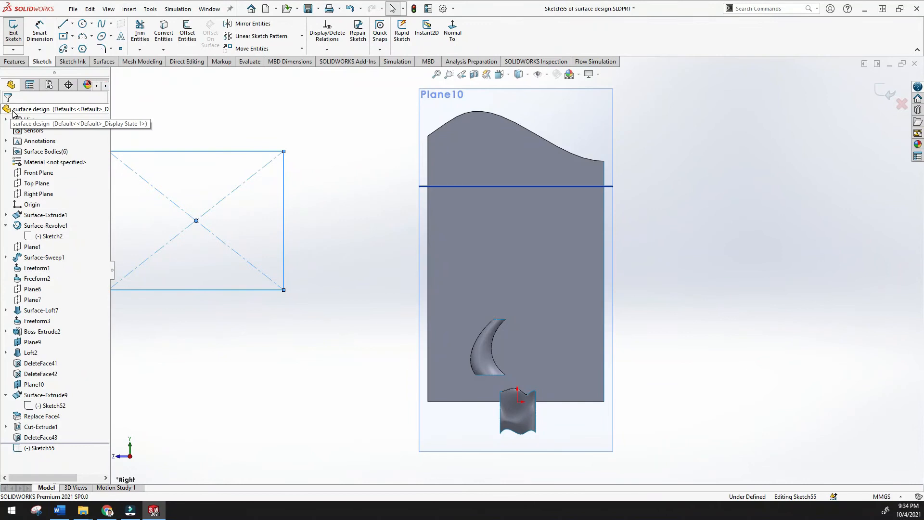
Sketch two circles inside the rectangle, one left of its center and one below it with a radius of about 59 mm.
scroll(222, 194, up, 3)
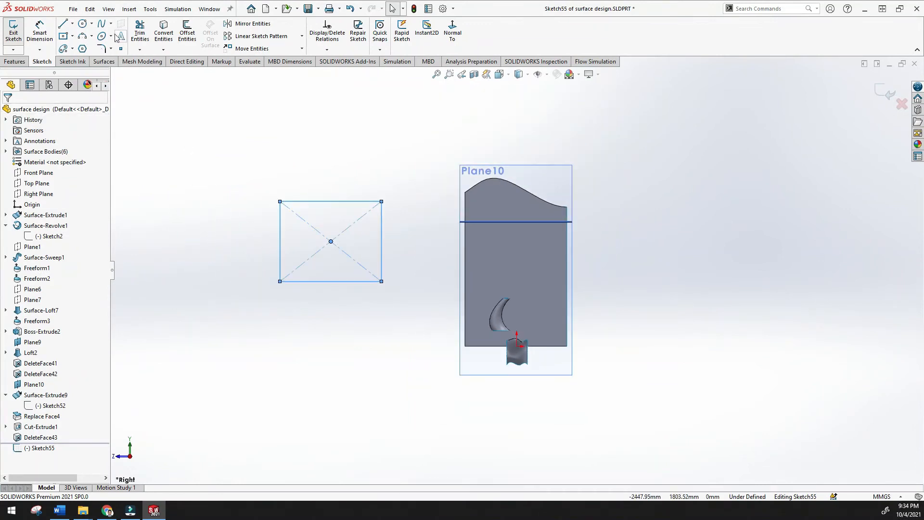
click(86, 24)
click(305, 233)
click(313, 240)
click(330, 259)
click(340, 259)
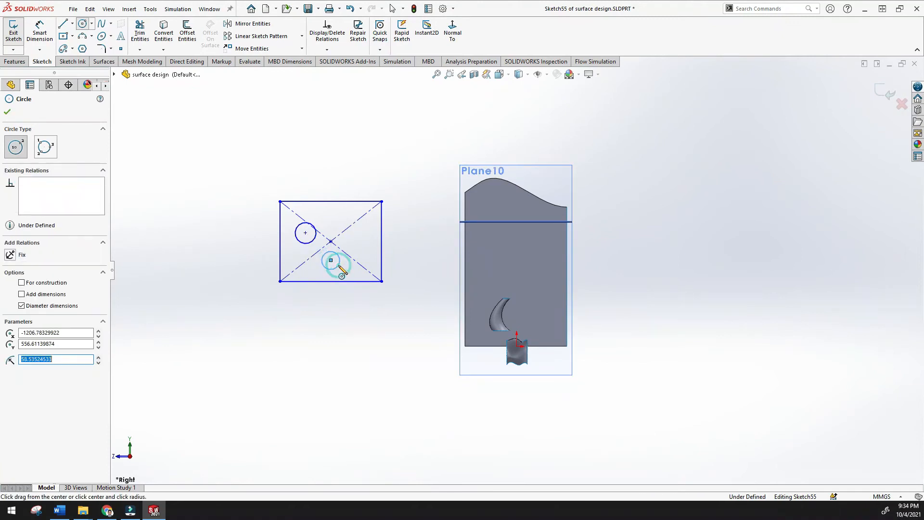
Finish the rectangle-and-circles sketch and fill it with a Planar Surface that leaves the two circular holes open.
click(7, 112)
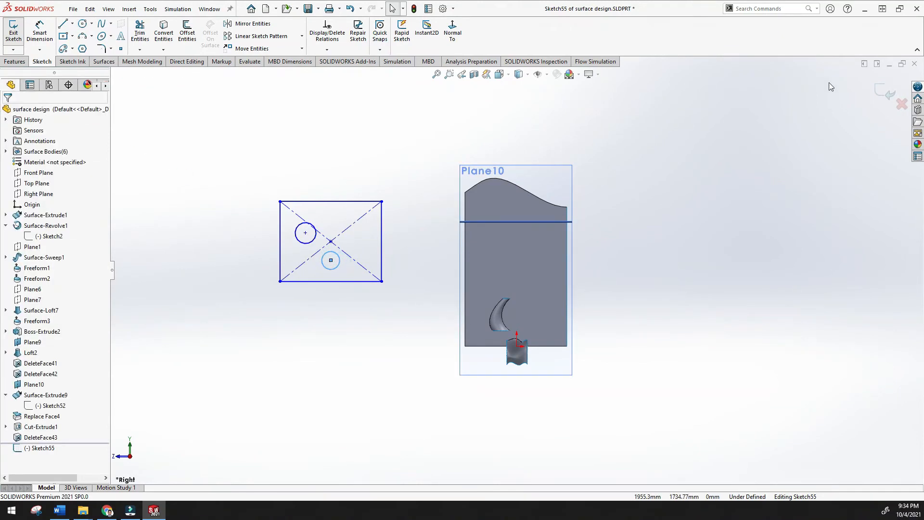
click(888, 98)
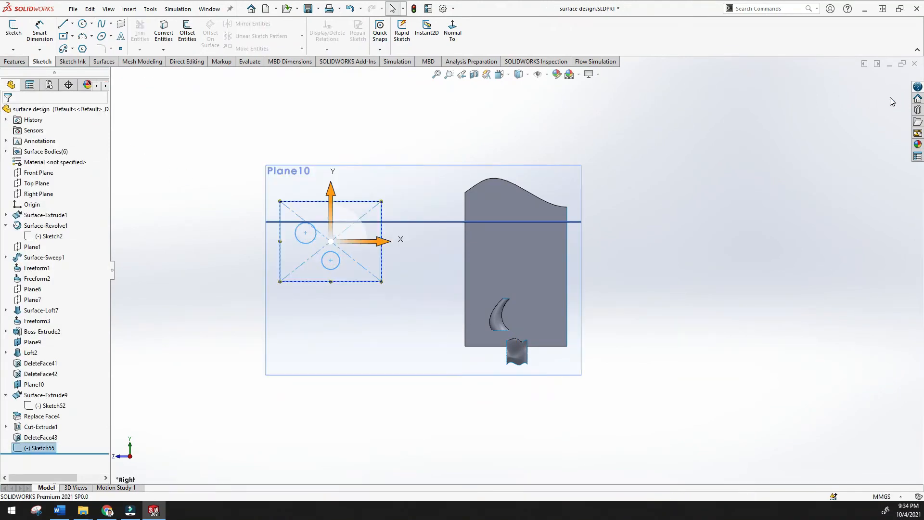
click(98, 61)
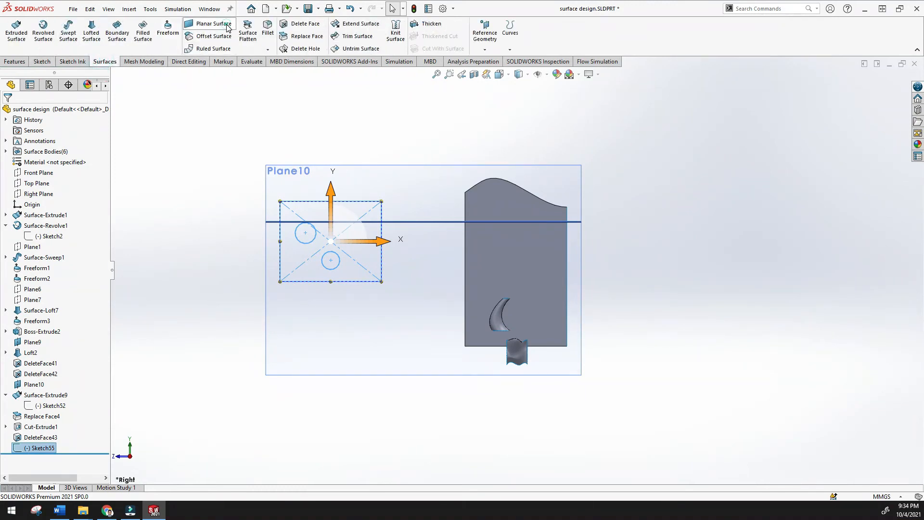
click(214, 23)
click(8, 112)
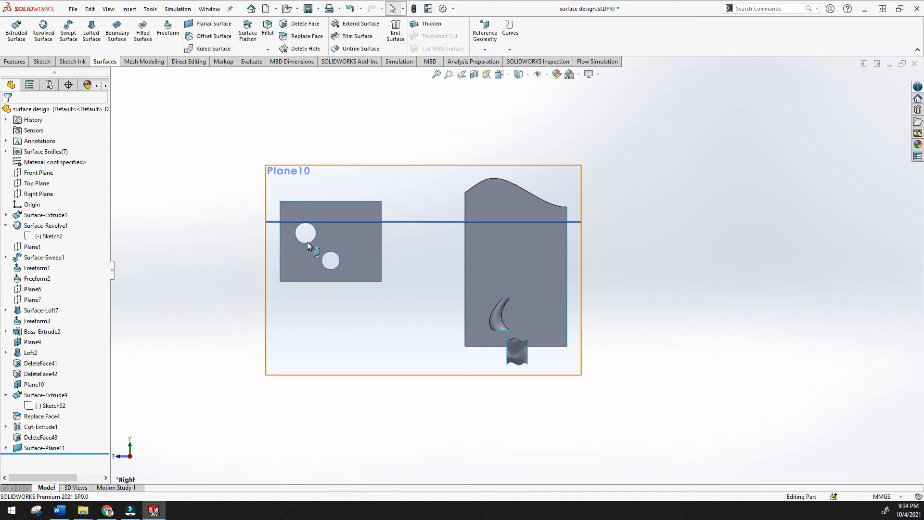
Remove the lower circular hole from the planar surface with Delete Hole.
click(308, 49)
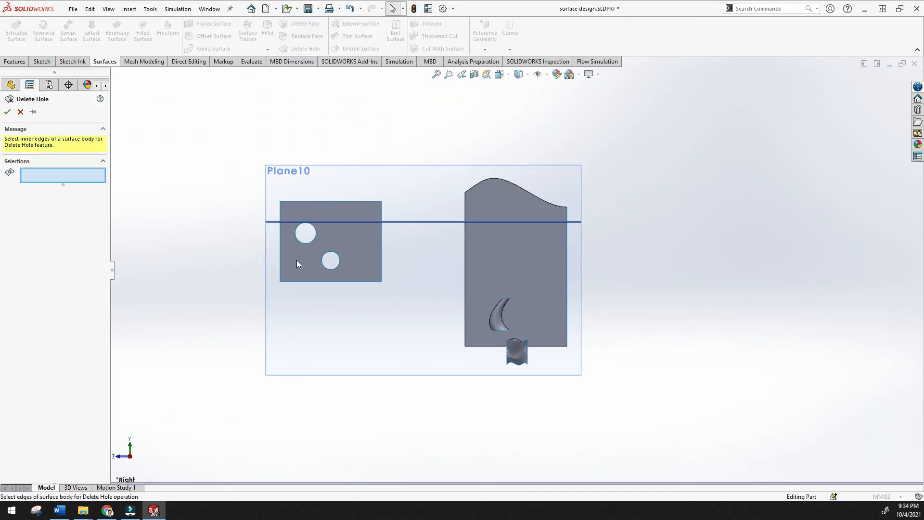
click(339, 268)
click(7, 114)
middle_drag(195, 264, 223, 230)
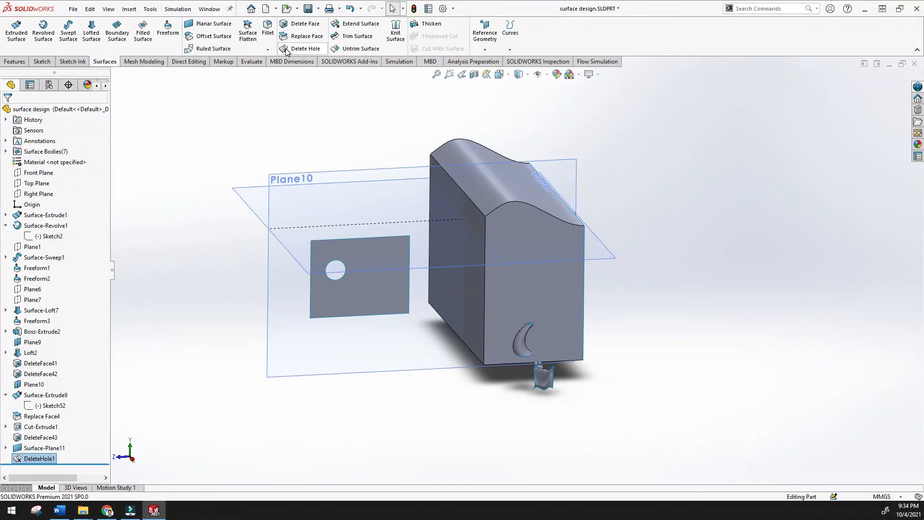
Begin an Extend Surface on the planar surface's upper edge with a distance of 640 mm.
click(364, 23)
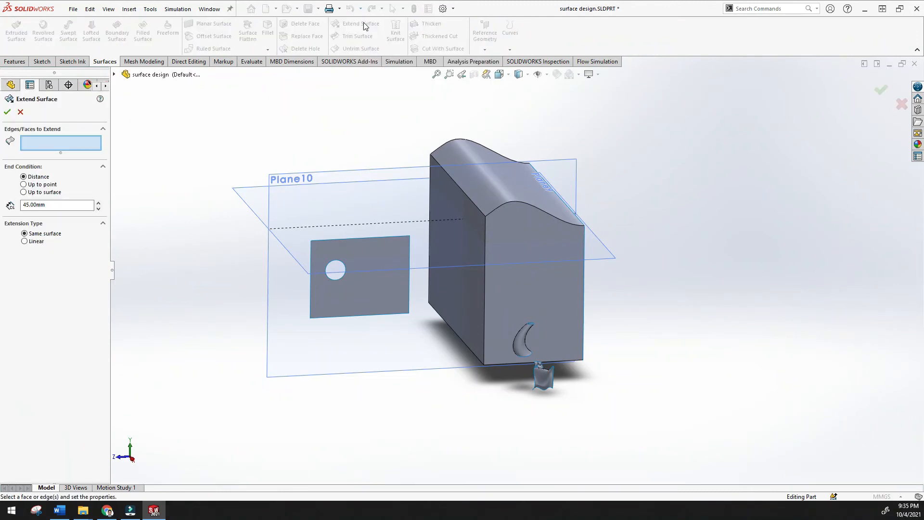
click(373, 238)
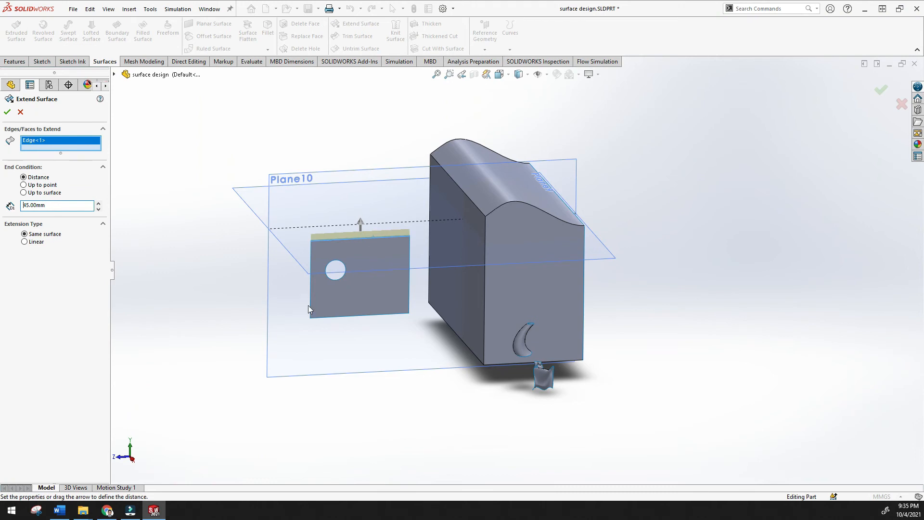
drag(360, 223, 360, 139)
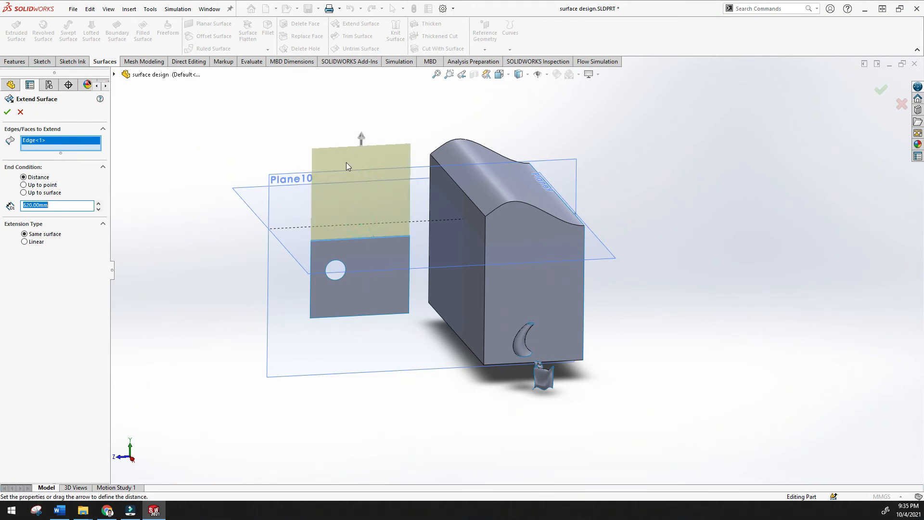
scroll(308, 169, up, 1)
middle_drag(217, 175, 173, 178)
click(99, 204)
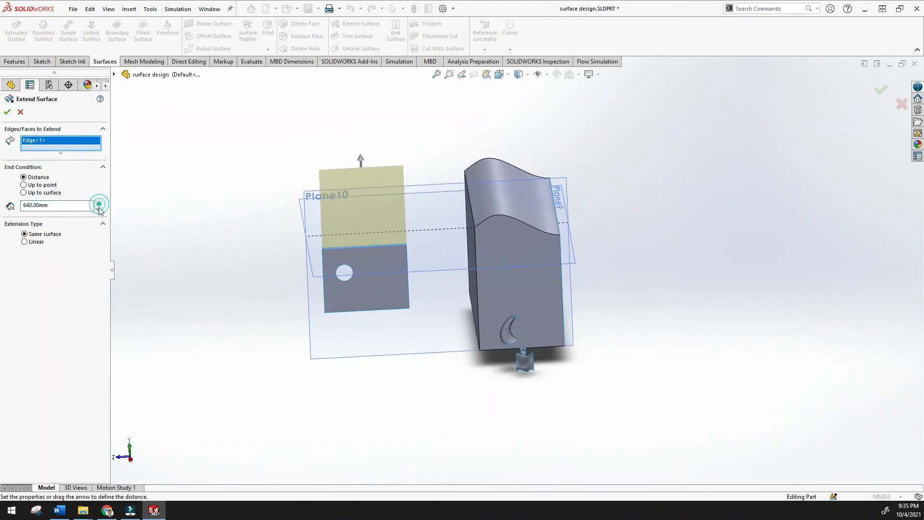
Keep the Distance end condition and add the planar surface's side edge facing the block to the extension.
click(33, 186)
click(32, 176)
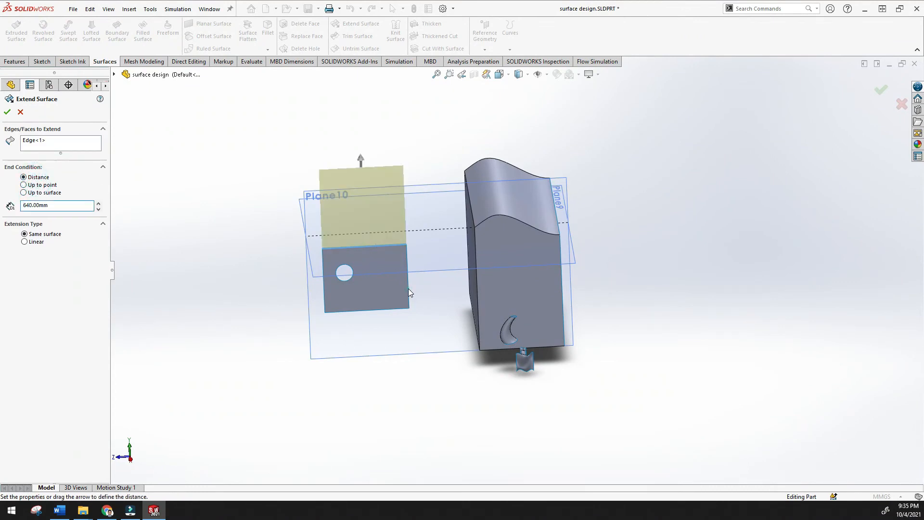
click(30, 142)
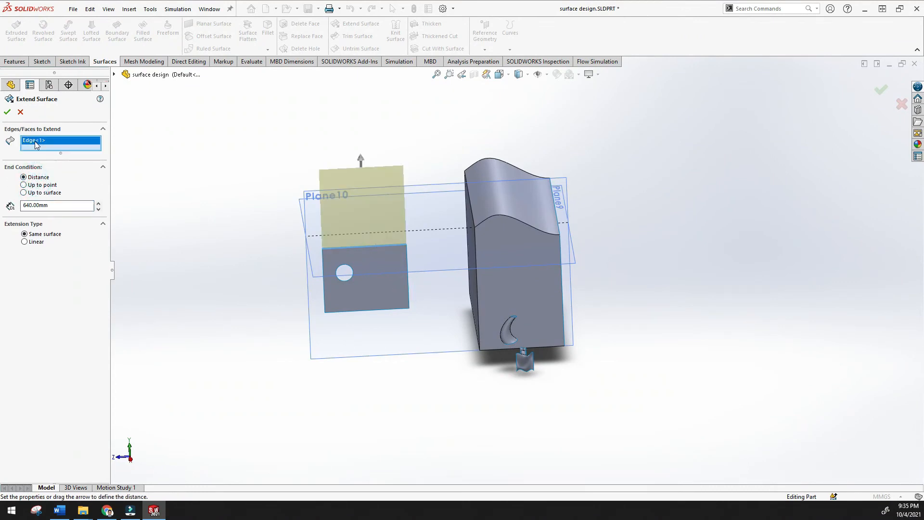
click(408, 289)
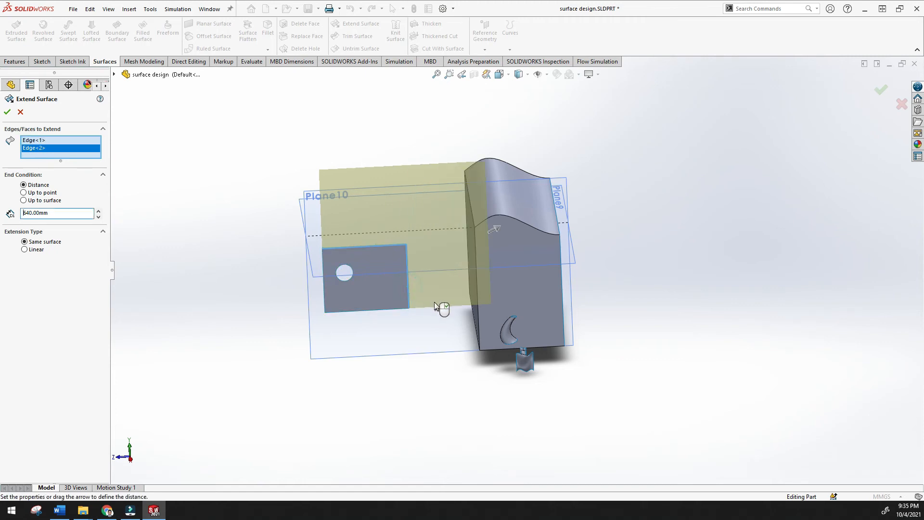
middle_drag(435, 306, 448, 289)
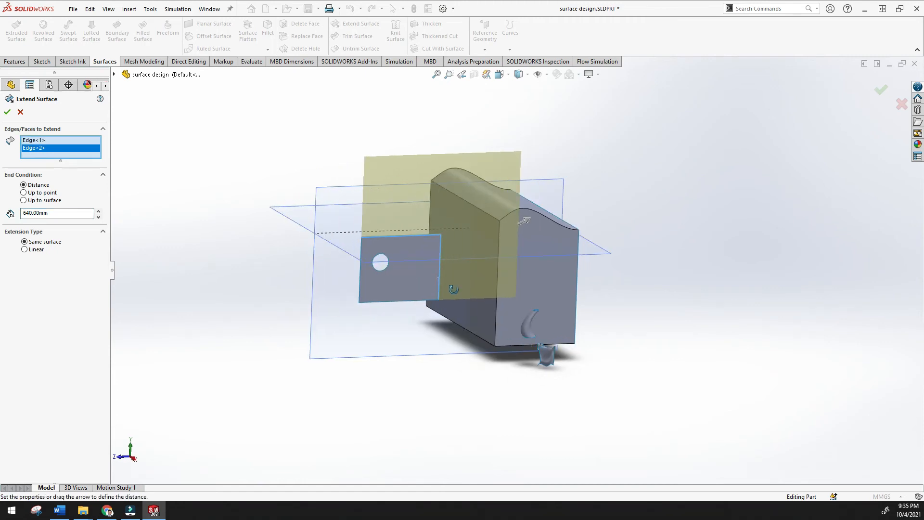
Set the end condition to Up to surface with the block as target, and remove the upper edge from the edges to extend.
click(43, 200)
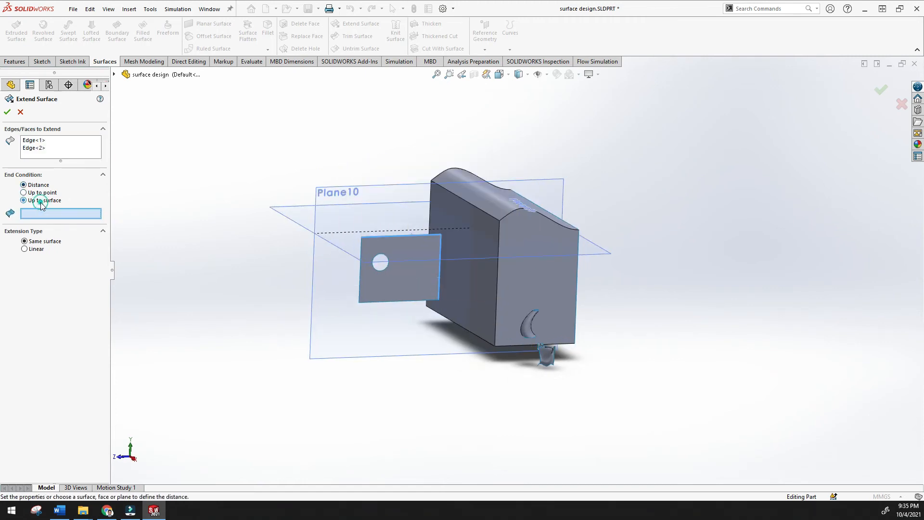
click(481, 292)
middle_drag(481, 293, 433, 339)
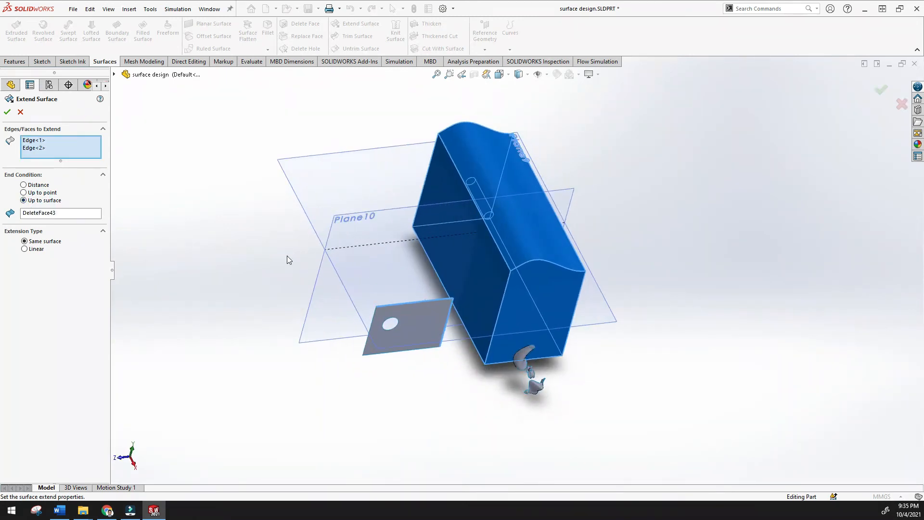
click(41, 142)
right_click(42, 142)
click(56, 161)
click(67, 144)
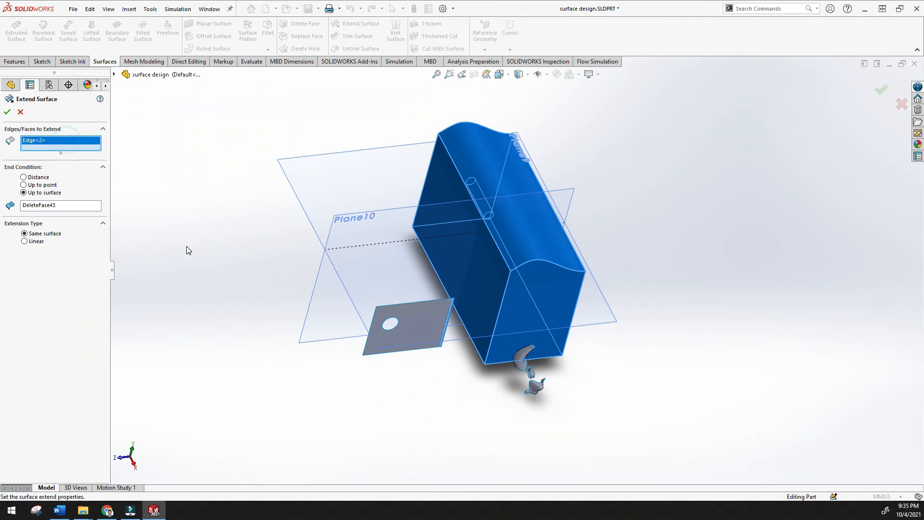
Try the Up to point end condition using the block's upper front corner vertex.
middle_drag(186, 246, 165, 164)
click(38, 185)
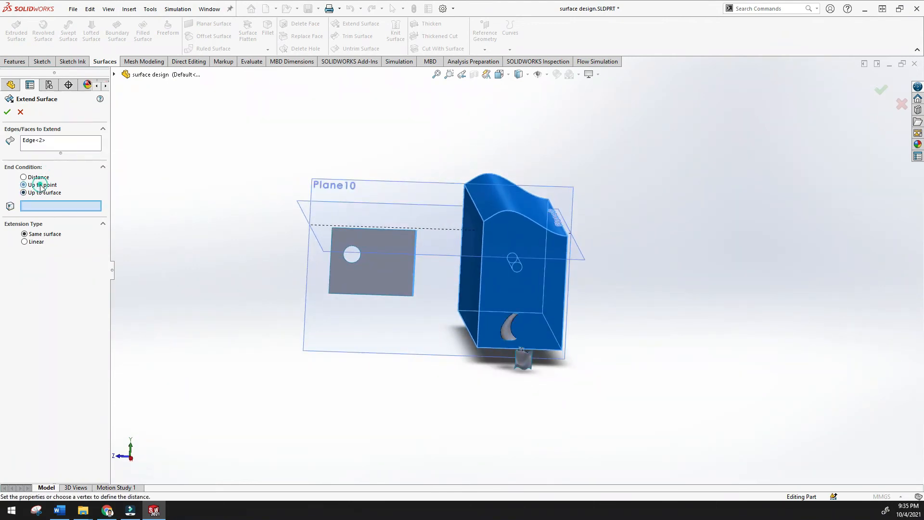
click(484, 221)
middle_drag(484, 221, 194, 214)
Try to extend the side edge with the Up to surface end condition, using the block as the target.
click(54, 193)
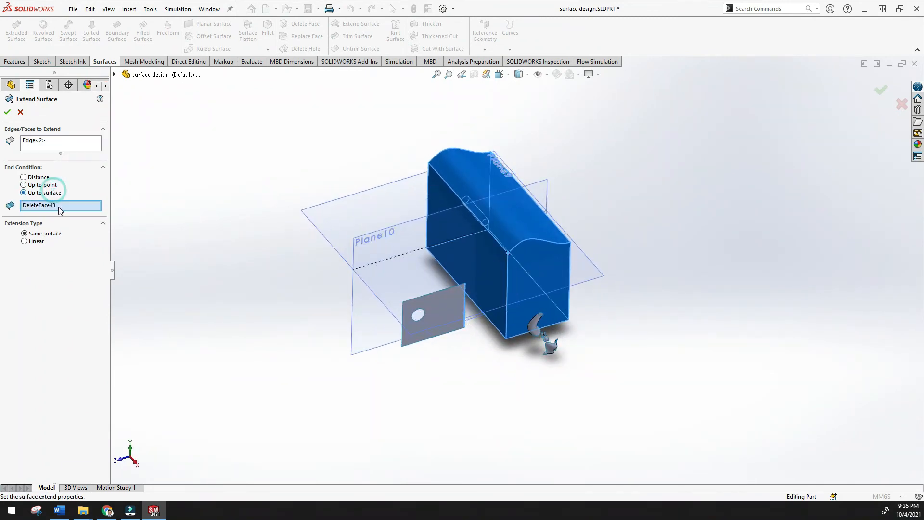
click(495, 261)
middle_drag(435, 255, 345, 258)
click(501, 257)
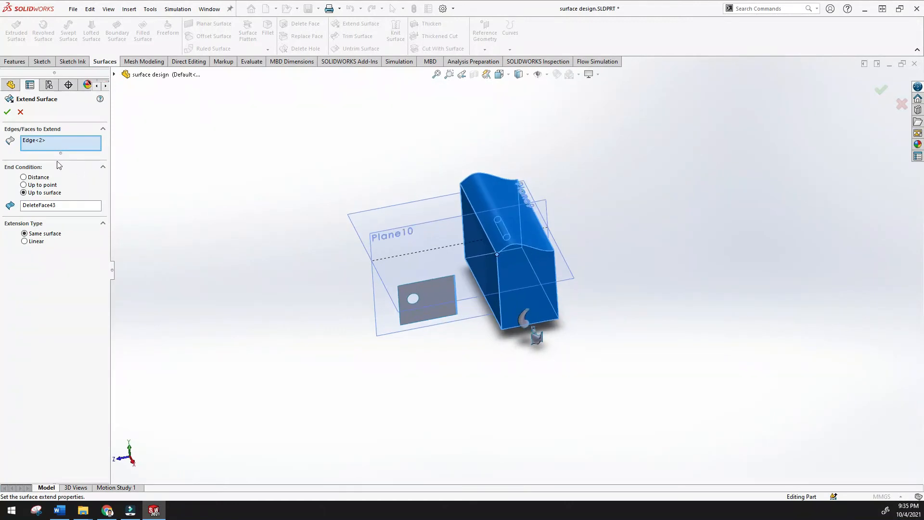
click(7, 112)
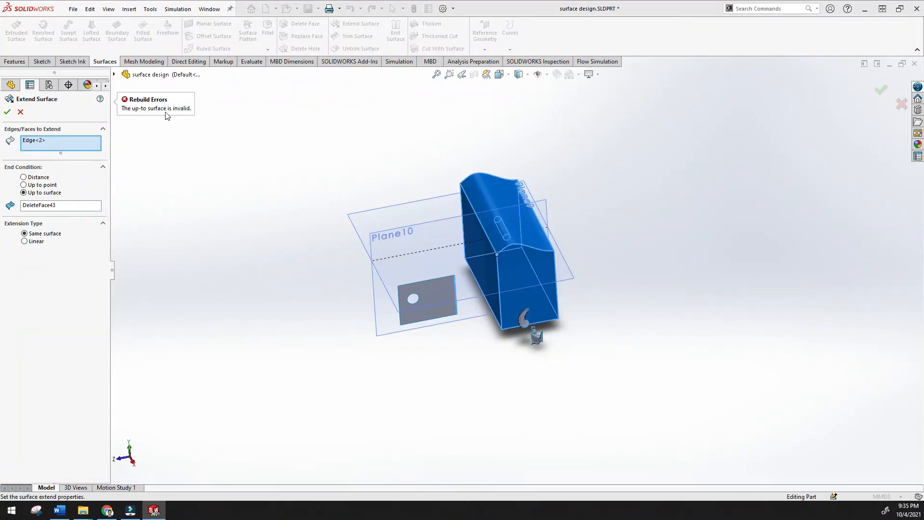
Extend the planar surface's side edge through the block by a Distance of 640 mm with the Same surface type.
middle_drag(214, 164, 509, 262)
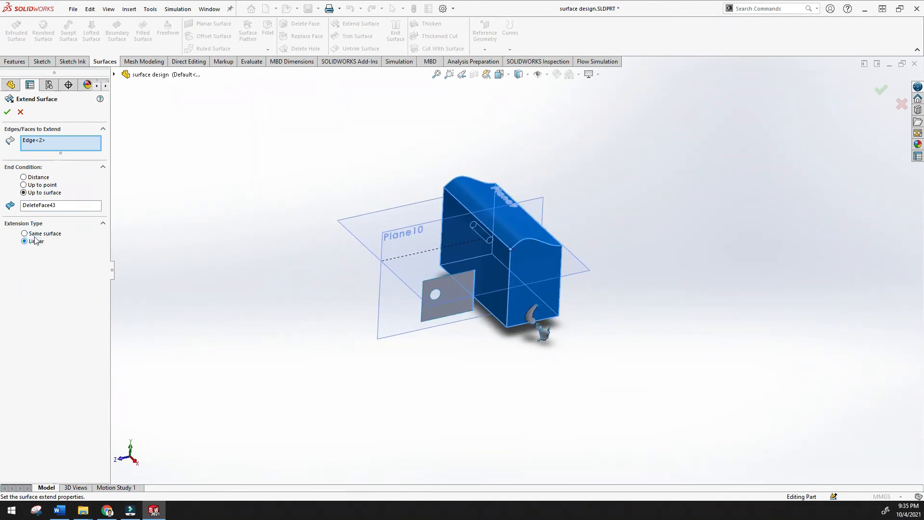
click(27, 186)
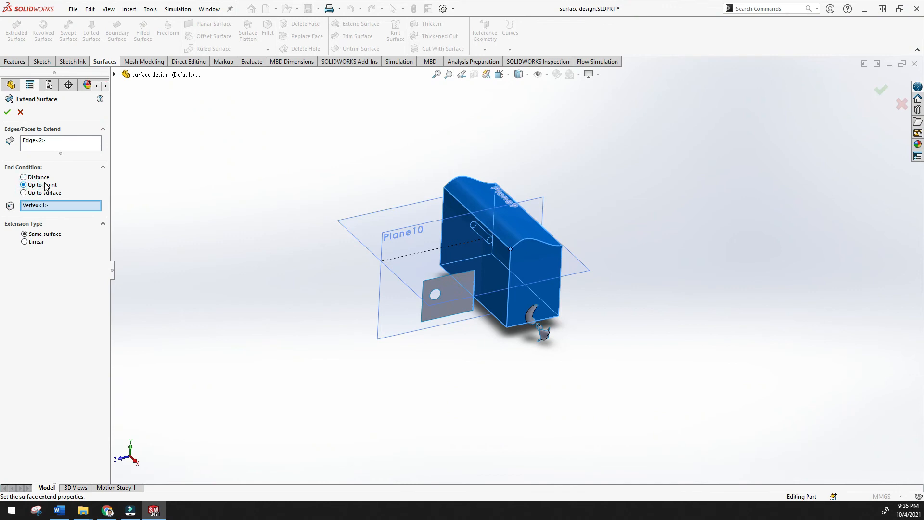
click(24, 177)
click(99, 210)
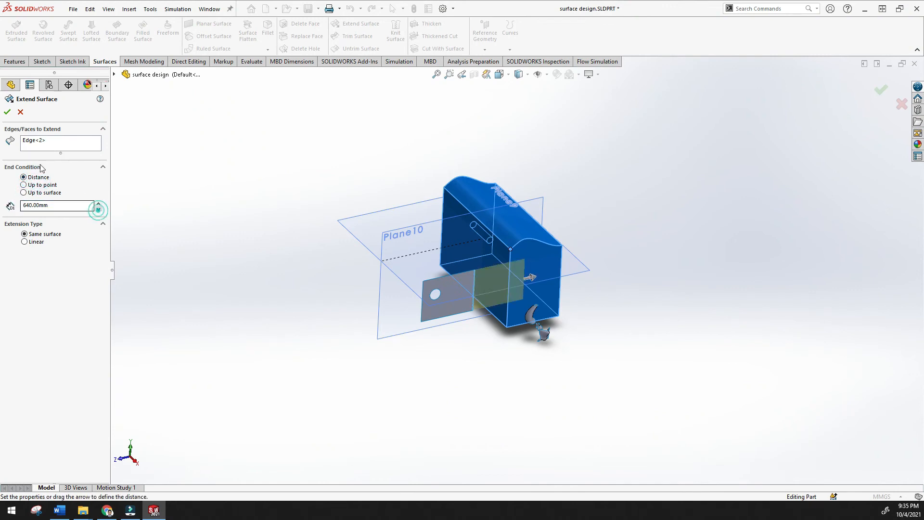
click(8, 112)
middle_drag(333, 285, 322, 183)
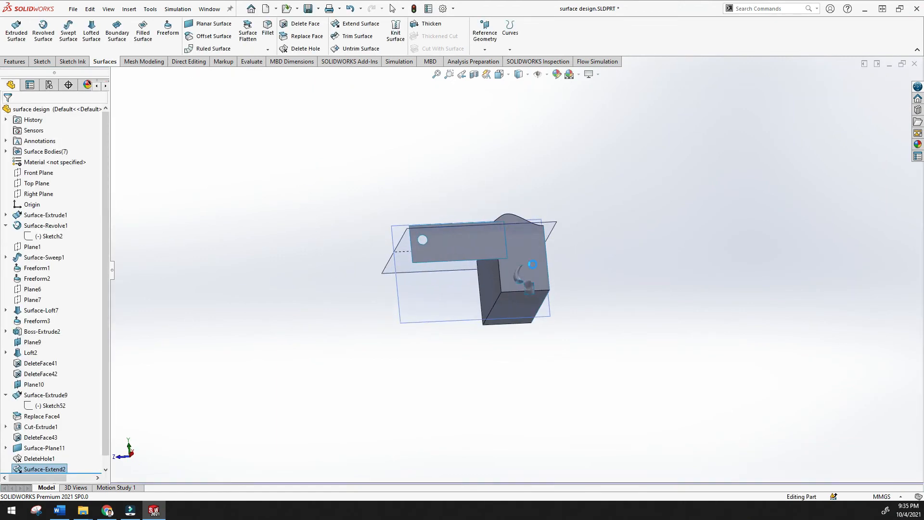
scroll(533, 264, down, 6)
scroll(431, 295, up, 4)
click(341, 139)
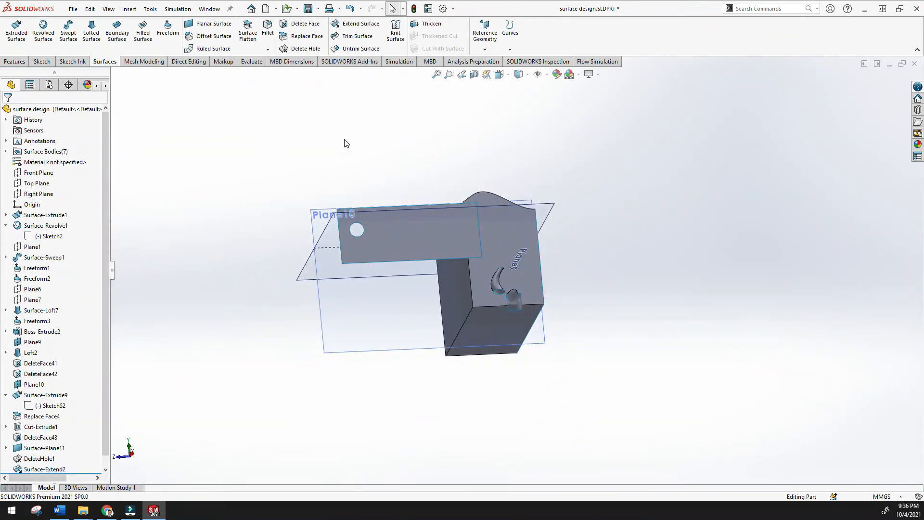
Start another Extend Surface and select the curved end edge of the small wavy surface near the block's lower corner.
click(370, 27)
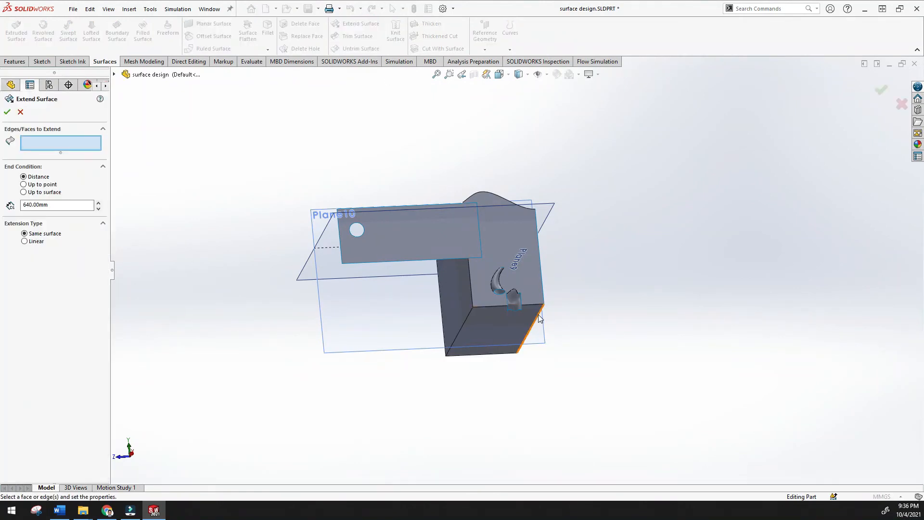
scroll(541, 321, down, 6)
middle_drag(482, 255, 404, 316)
scroll(426, 281, down, 5)
middle_drag(538, 245, 532, 248)
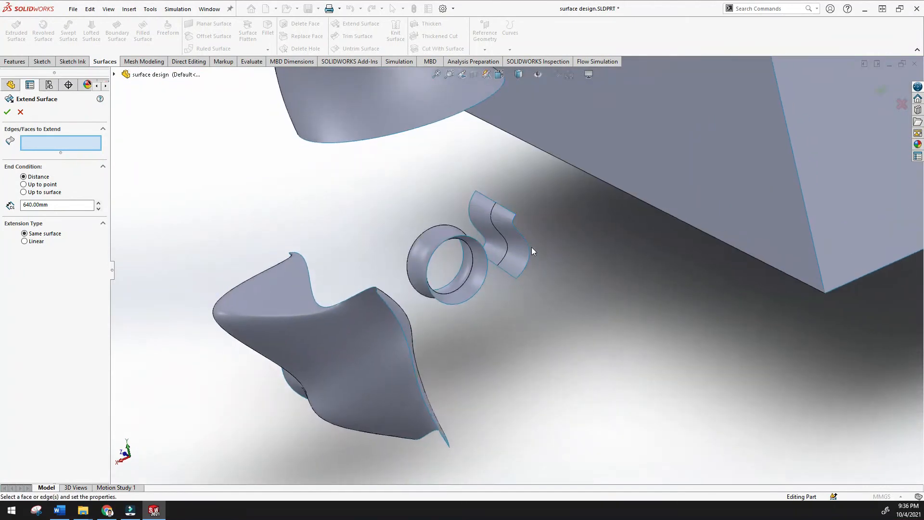
click(521, 236)
middle_drag(547, 293, 542, 217)
scroll(542, 217, up, 6)
middle_drag(559, 257, 560, 238)
Set the wavy surface's extension distance to 50 mm and inspect the preview.
drag(63, 205, 3, 199)
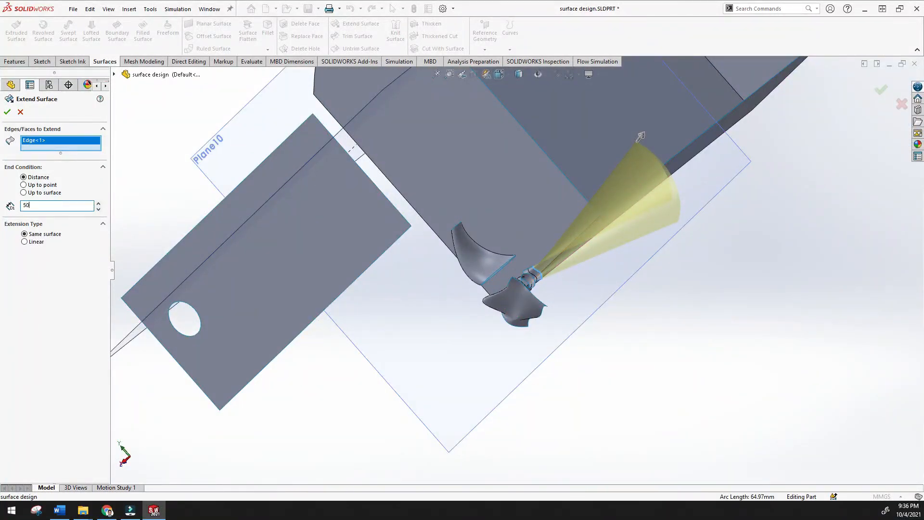
text(50)
key(Return)
scroll(577, 277, down, 5)
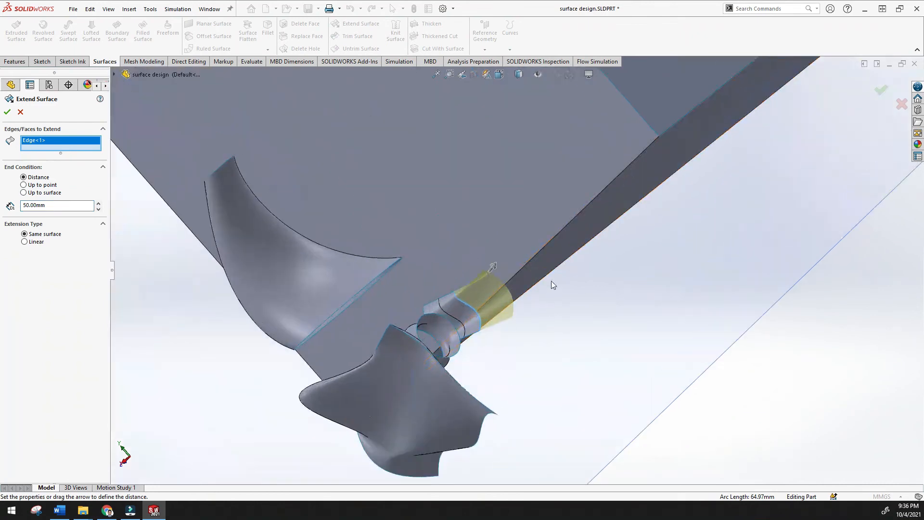
middle_drag(525, 252, 539, 341)
scroll(539, 342, down, 3)
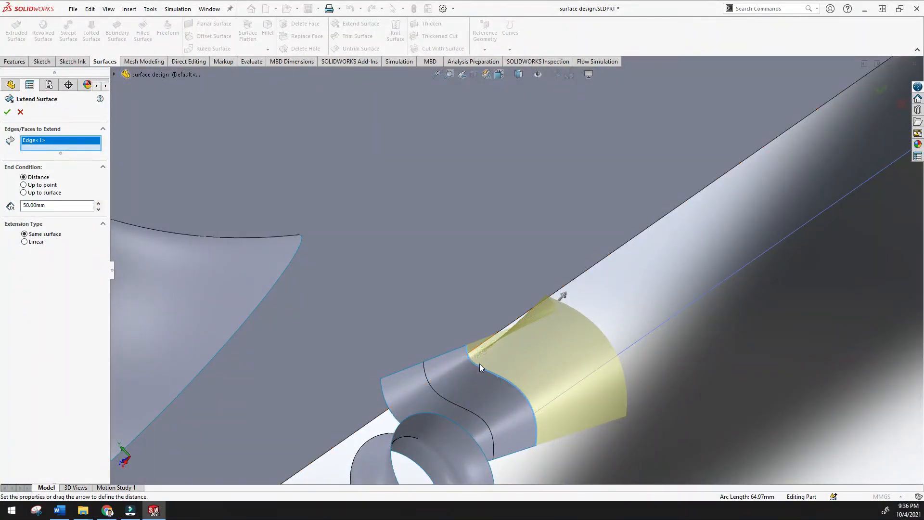
scroll(530, 433, up, 6)
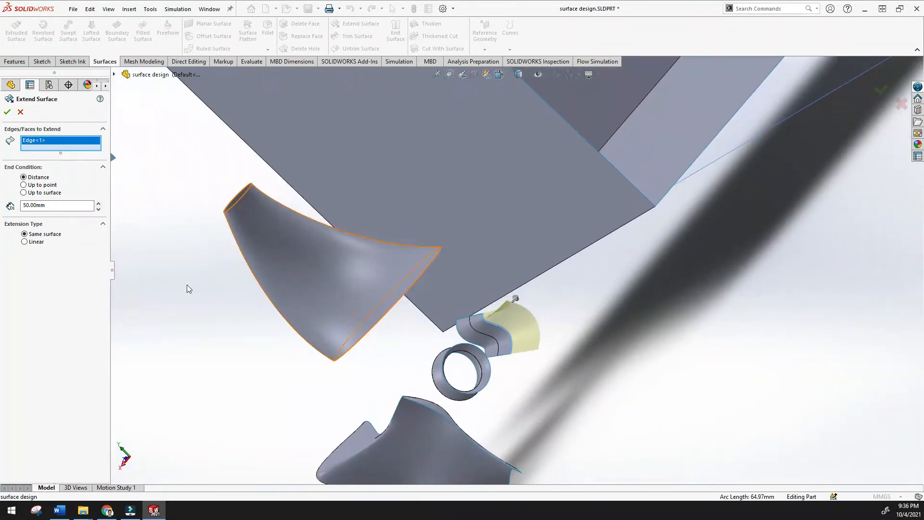
Compare the Linear and Same surface extension types on the wavy surface, adding one of its faces to the selection, and cancel the extension.
click(25, 242)
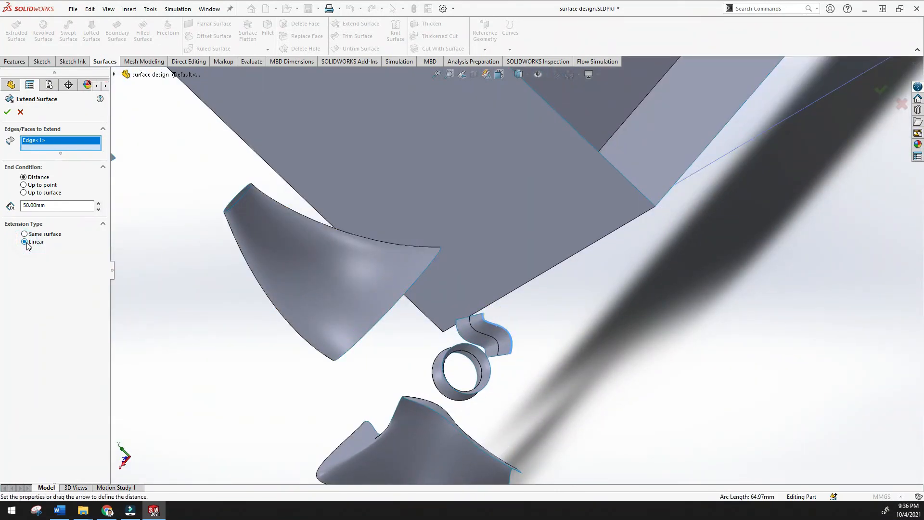
click(499, 296)
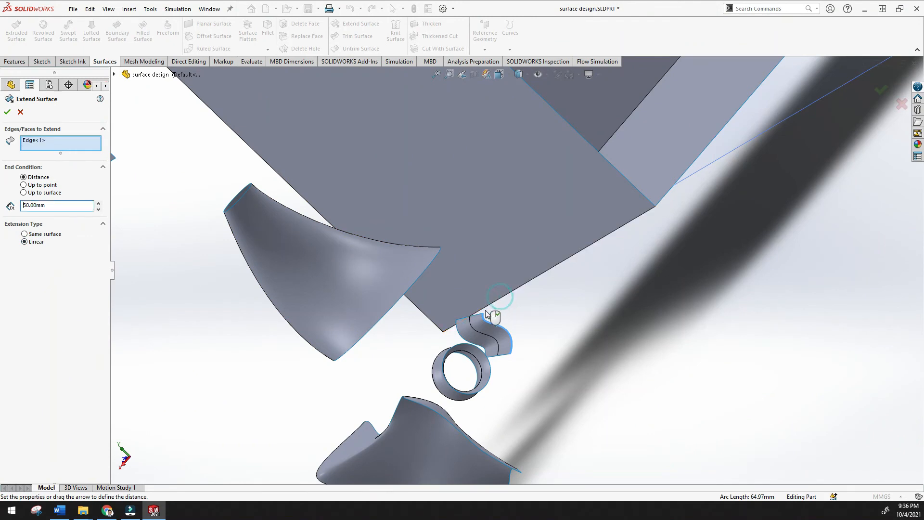
click(483, 317)
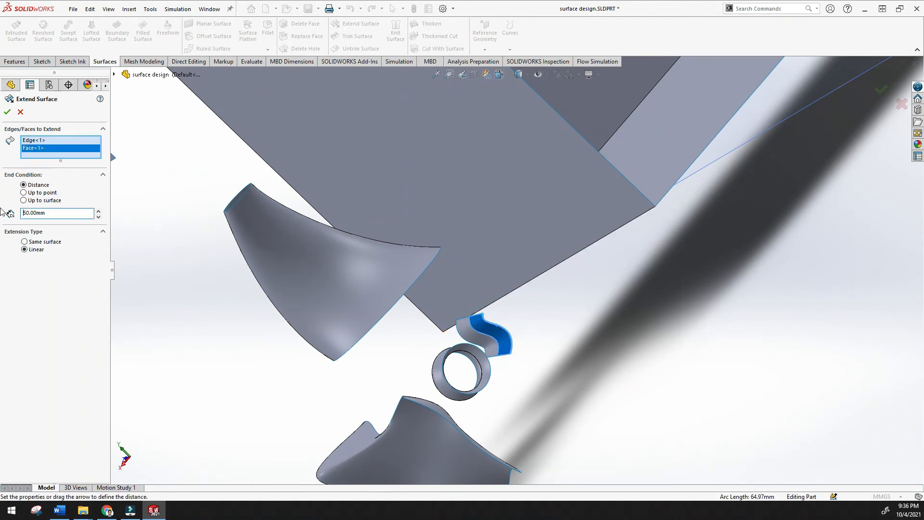
click(31, 242)
click(41, 250)
click(41, 243)
middle_drag(131, 260, 164, 323)
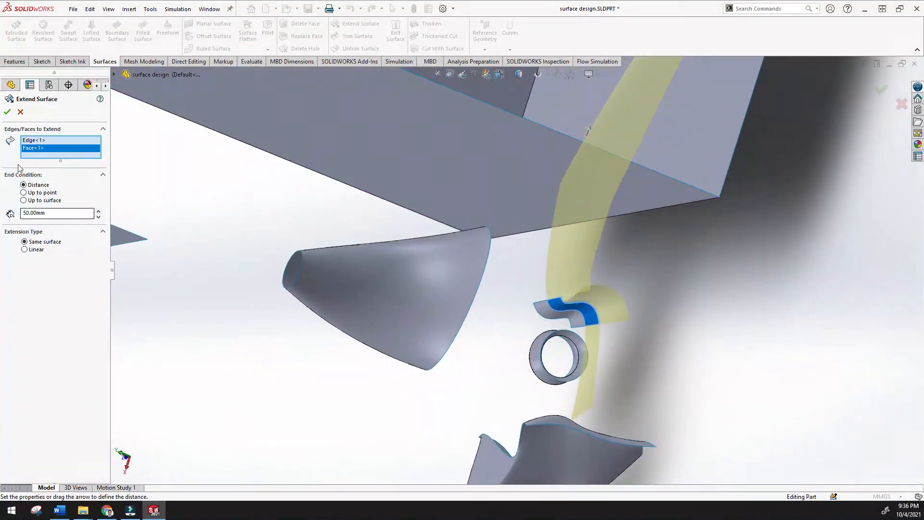
click(20, 113)
middle_drag(192, 196, 217, 157)
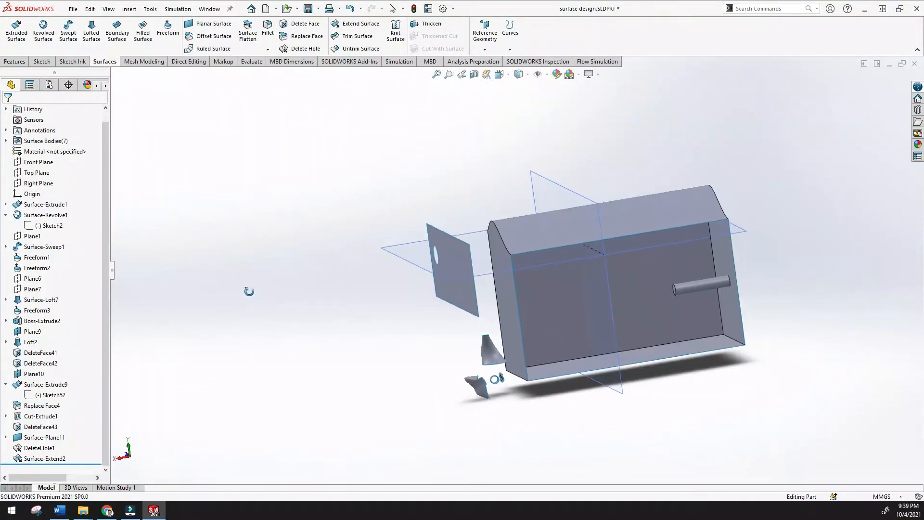
middle_drag(249, 291, 278, 347)
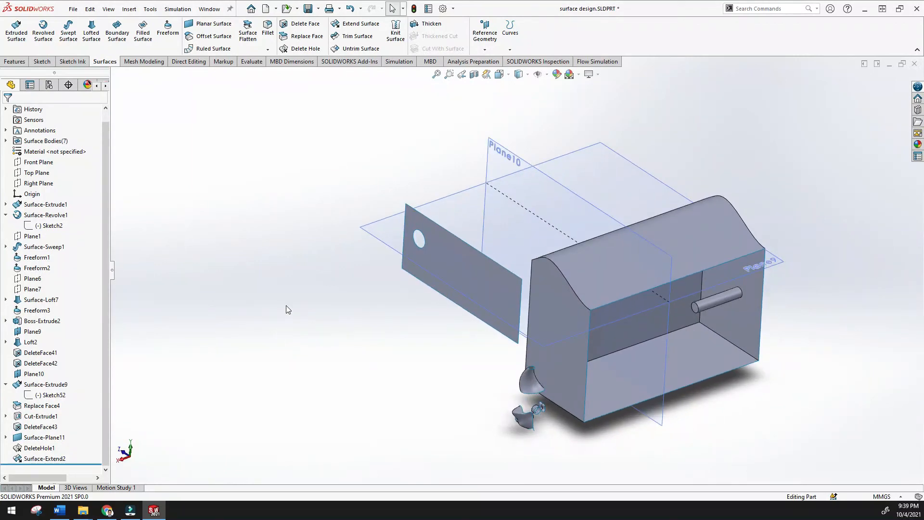
click(362, 38)
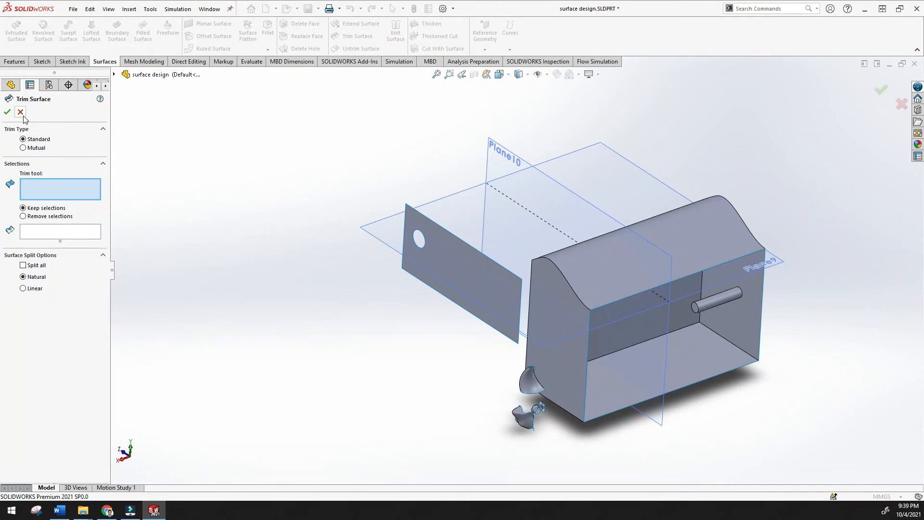
click(21, 112)
middle_drag(289, 157, 278, 128)
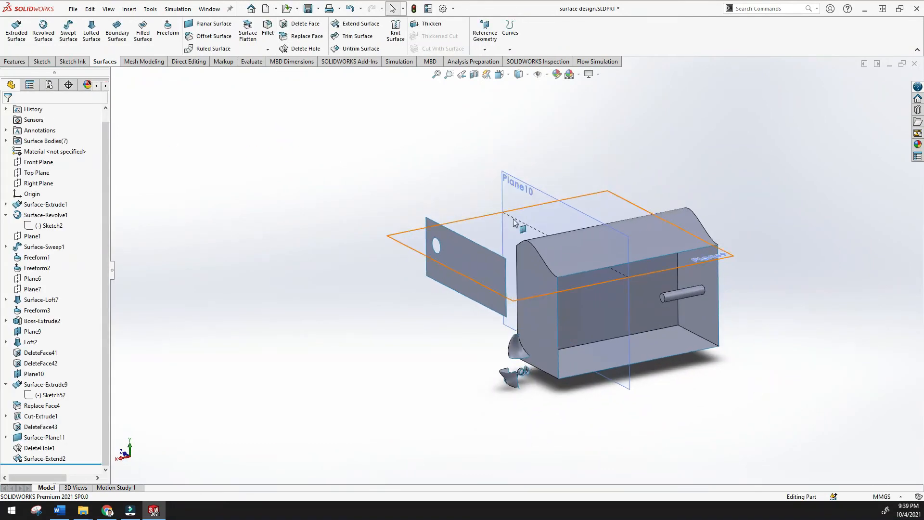
Sketch a circle on the Top Plane within the block's outline and exit the sketch.
click(35, 184)
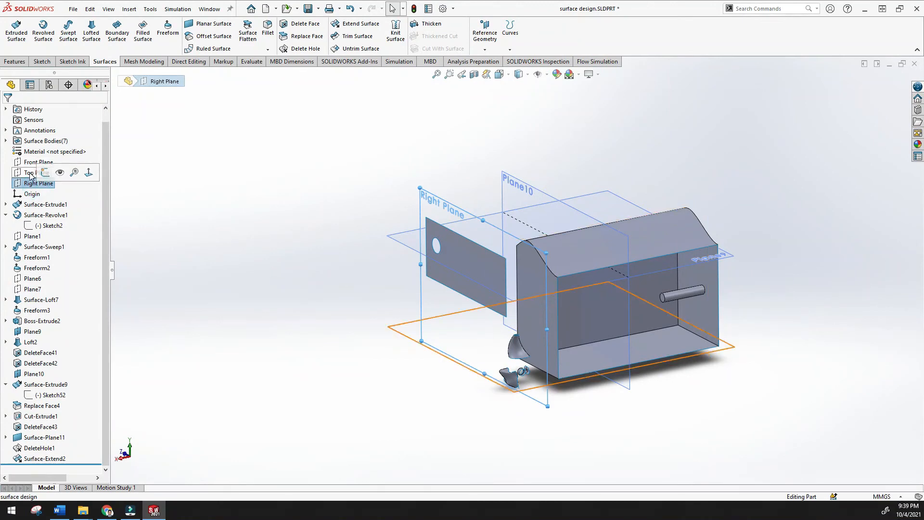
click(30, 174)
middle_drag(252, 227, 92, 190)
right_click(35, 173)
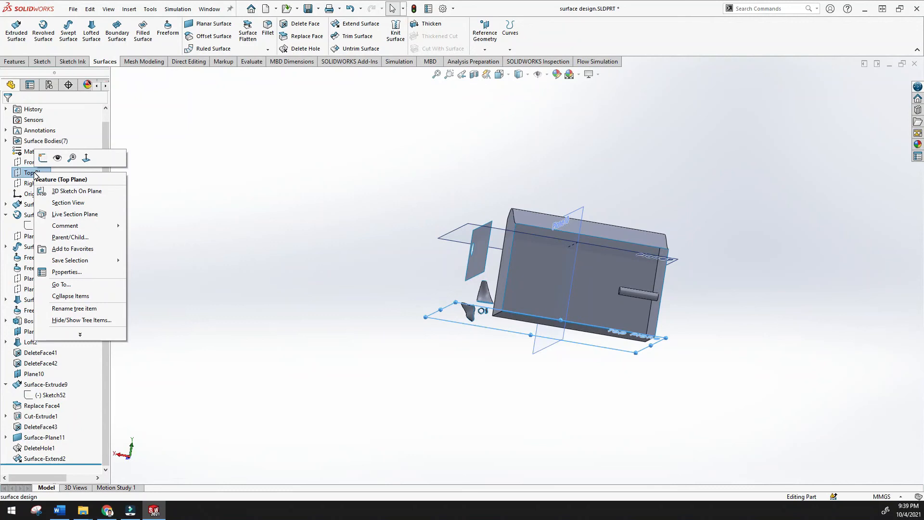
click(42, 159)
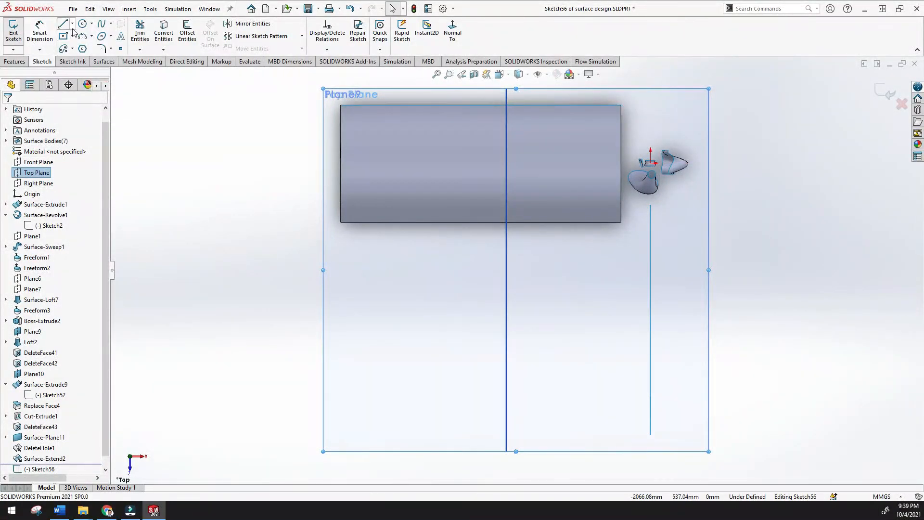
click(82, 23)
click(445, 154)
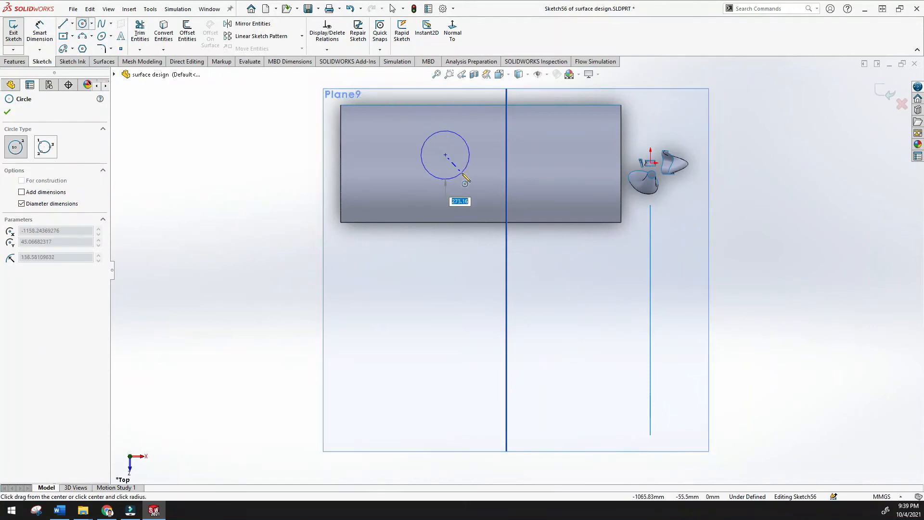
click(465, 174)
click(6, 114)
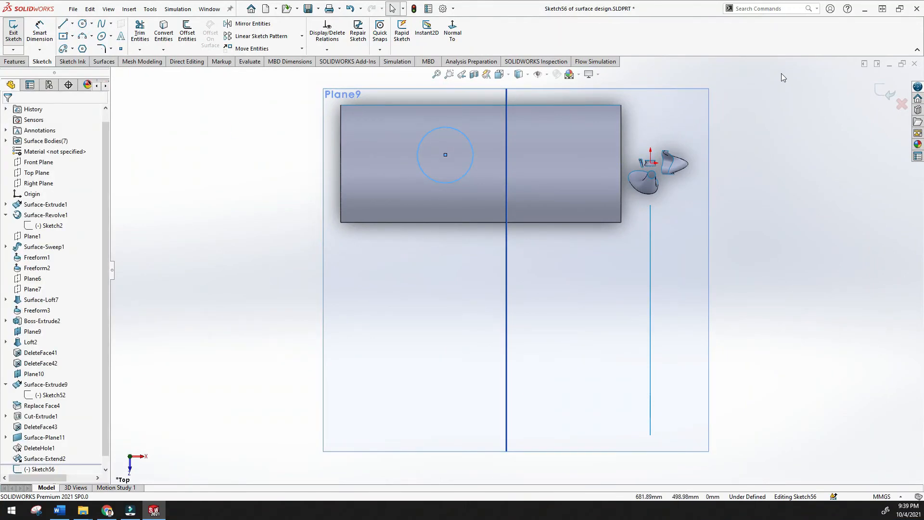
click(883, 91)
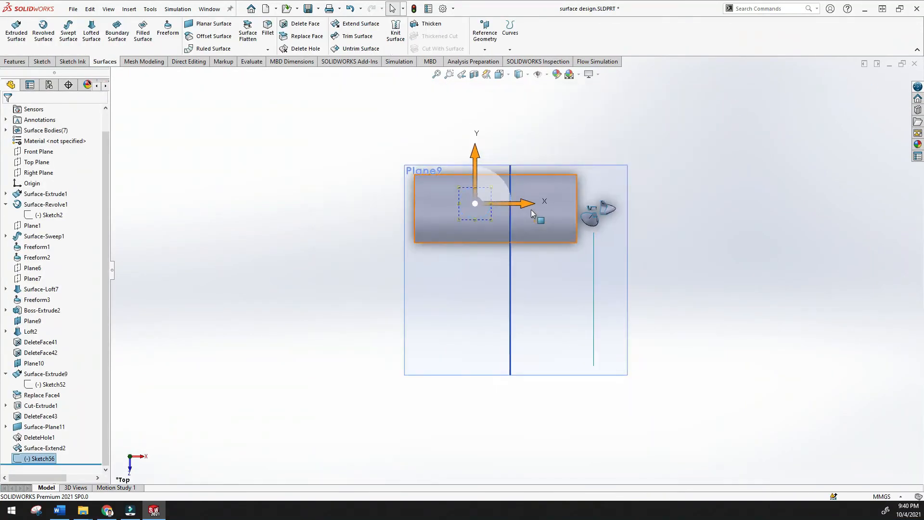
Extrude the circle sketch as a surface, forming a cylinder that passes through the block's curved face and sticks out beyond it.
middle_drag(385, 113, 365, 290)
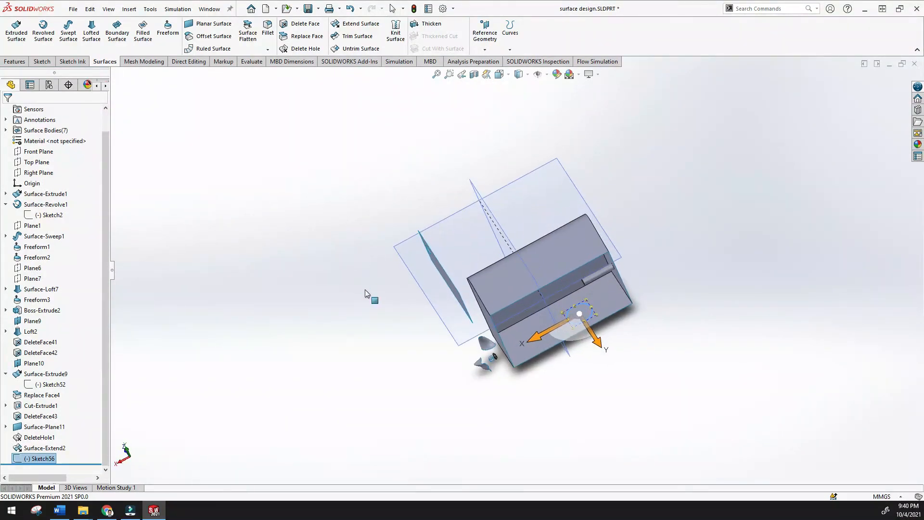
click(17, 30)
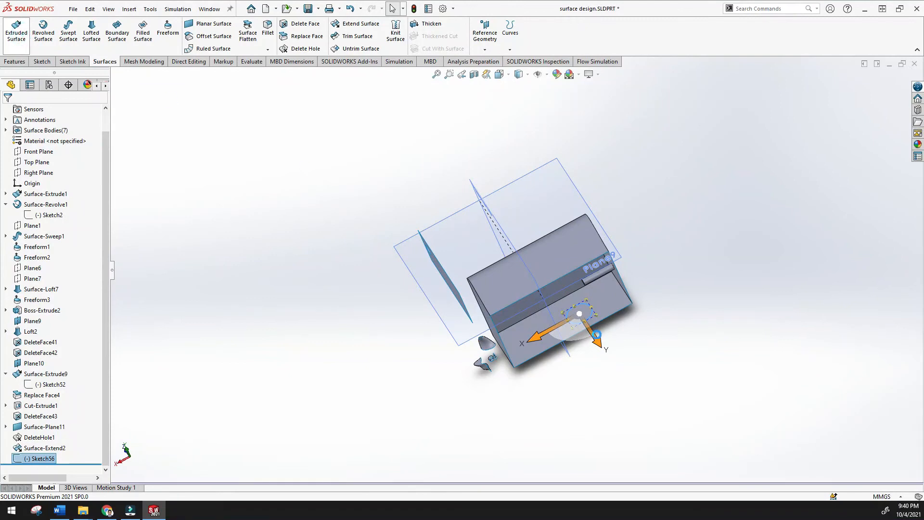
drag(567, 289, 522, 188)
click(7, 112)
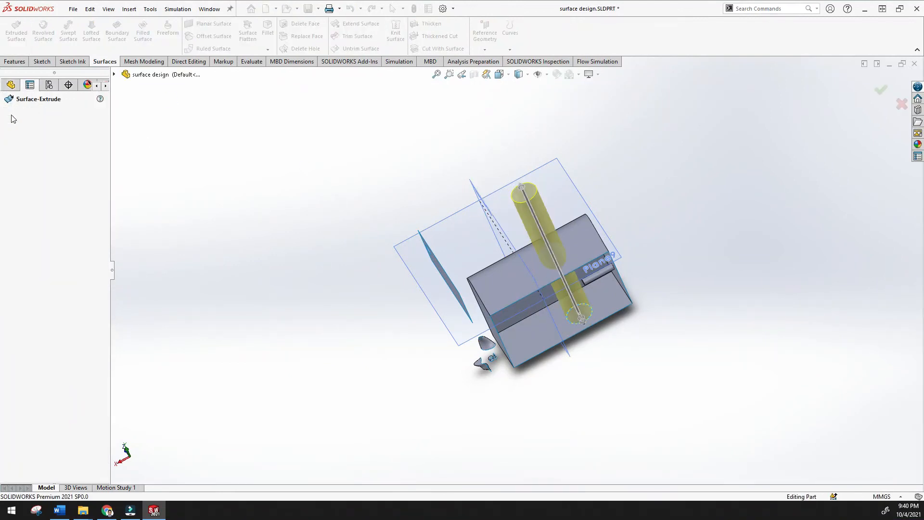
Trim the block surface with the extruded cylinder as the Standard trim tool, using Keep selections on the block's body.
middle_drag(698, 206, 645, 226)
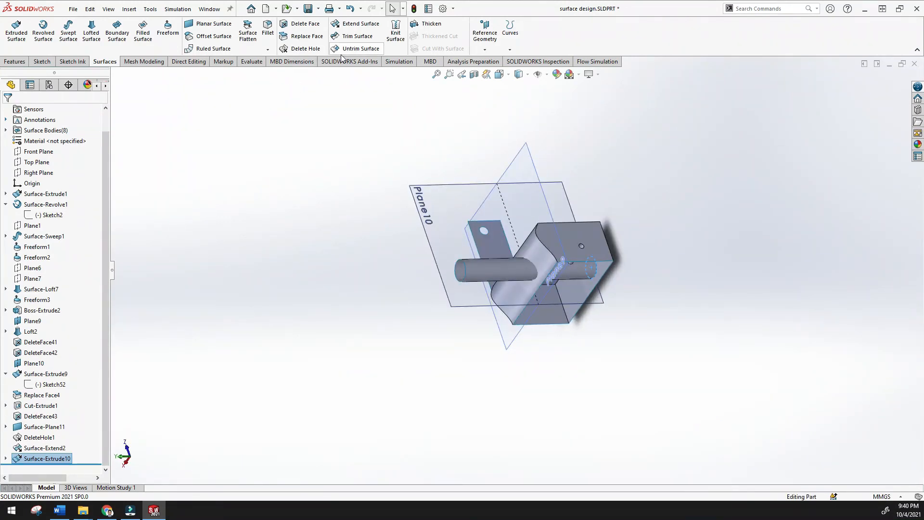
click(355, 37)
scroll(486, 274, down, 5)
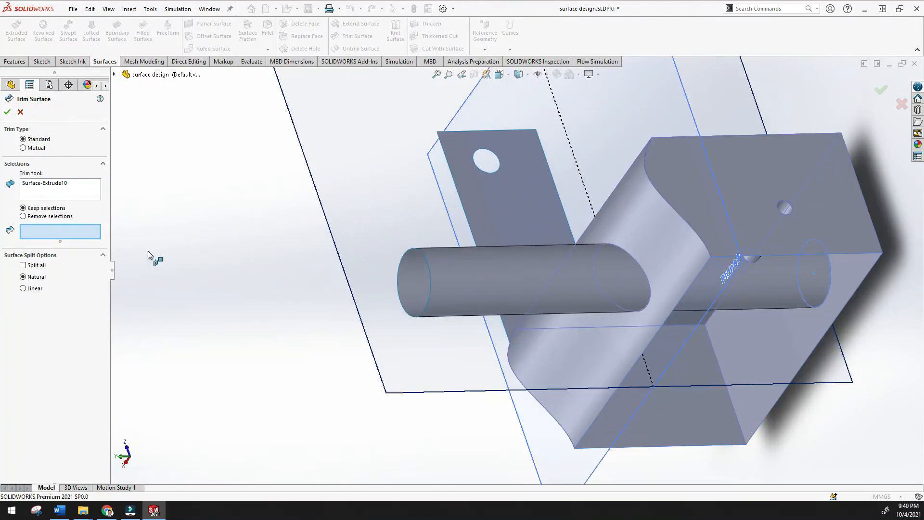
click(39, 185)
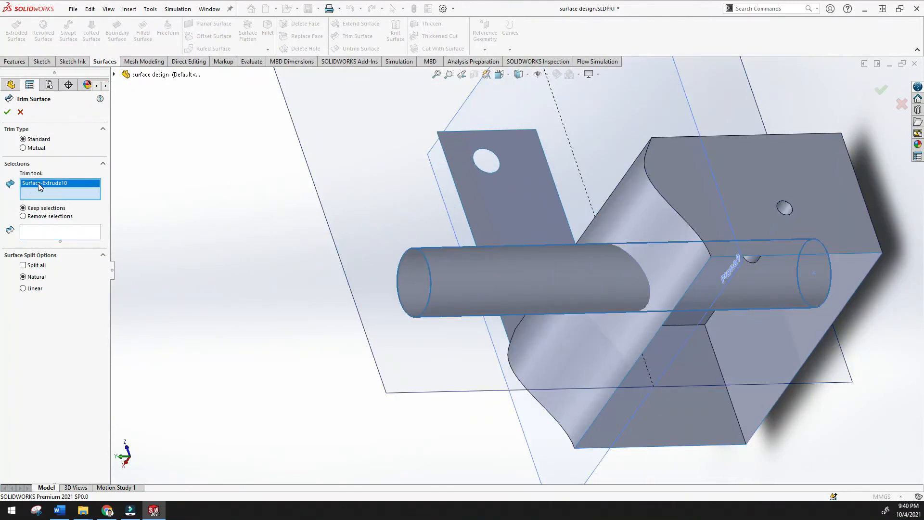
key(Delete)
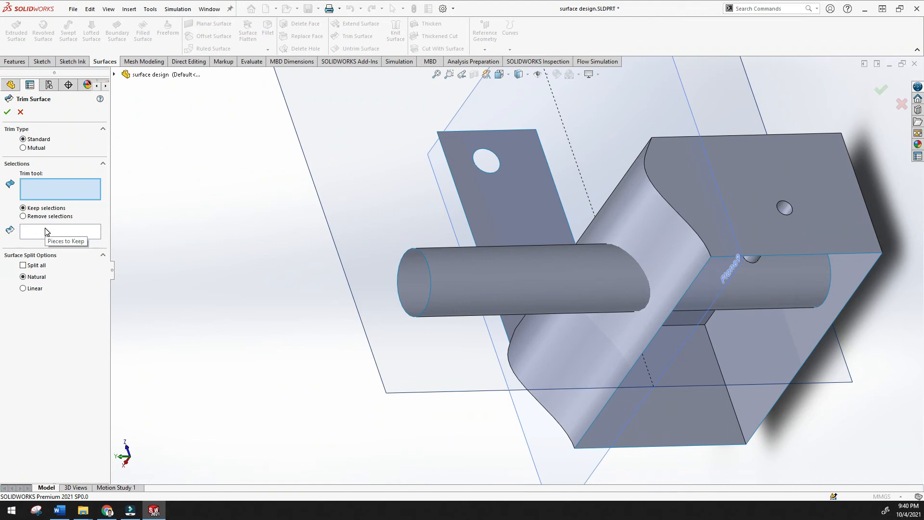
click(53, 185)
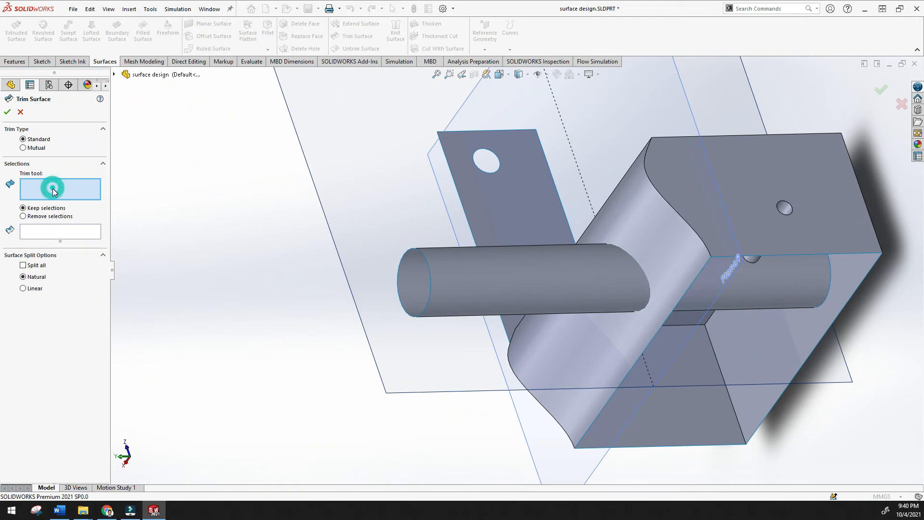
click(479, 264)
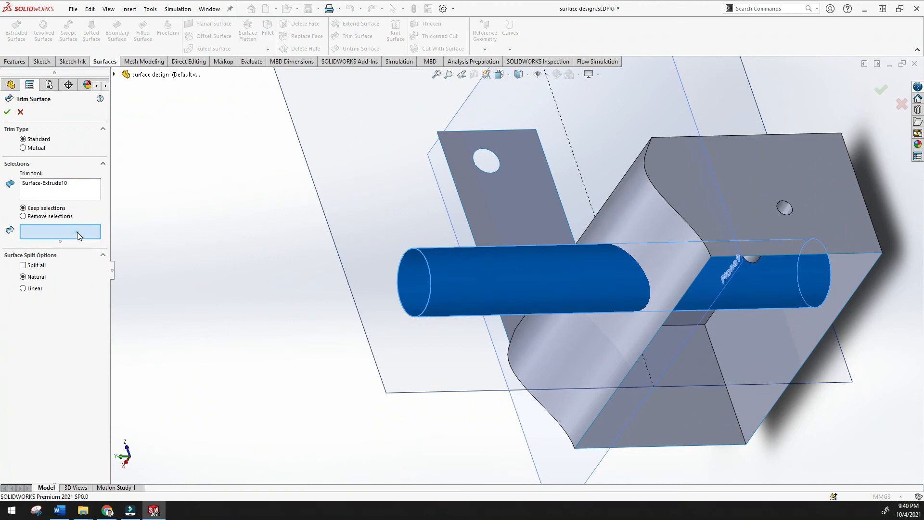
click(627, 222)
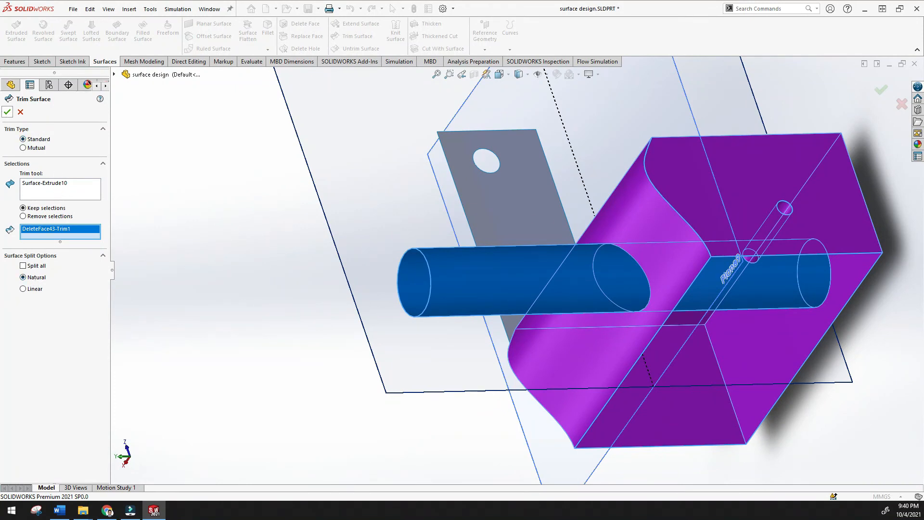
click(7, 113)
Examine the cylinder inside the trimmed block and the circular opening in the curved face from several angles.
middle_drag(226, 306, 159, 217)
scroll(461, 182, down, 3)
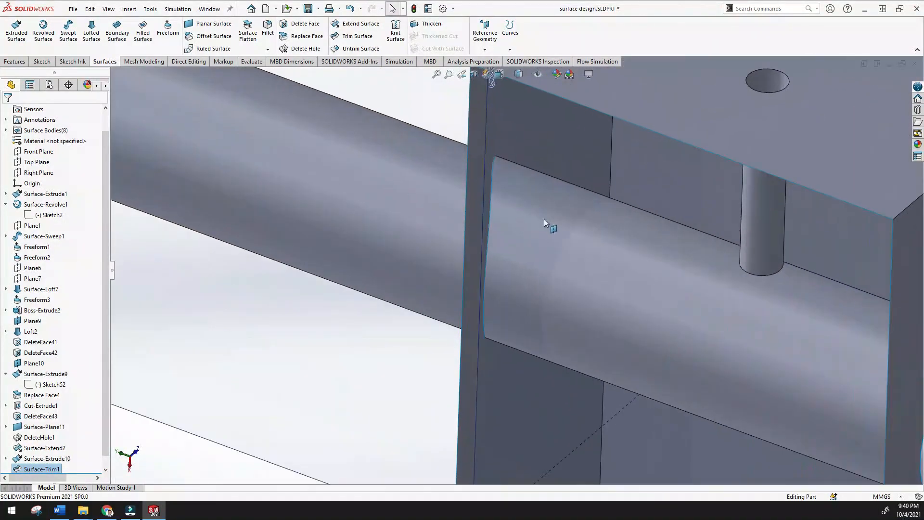
click(561, 242)
middle_drag(425, 241, 544, 263)
scroll(561, 258, up, 5)
middle_drag(465, 290, 591, 253)
click(476, 216)
middle_drag(475, 215, 520, 232)
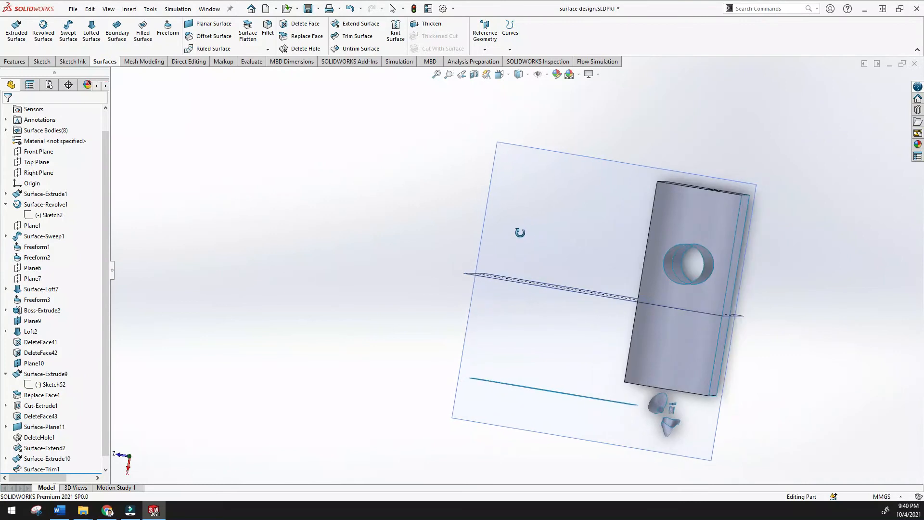
scroll(681, 266, down, 5)
middle_drag(713, 268, 670, 270)
scroll(705, 269, up, 5)
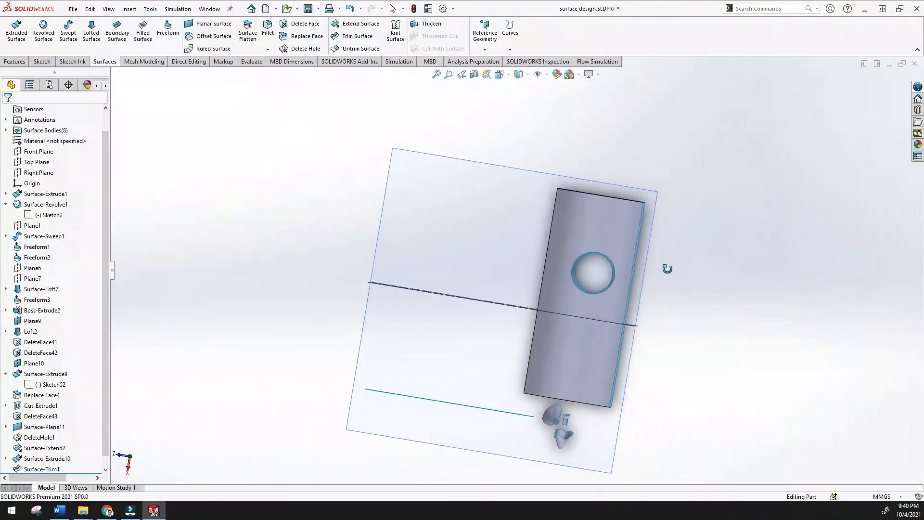
scroll(20, 472, down, 1)
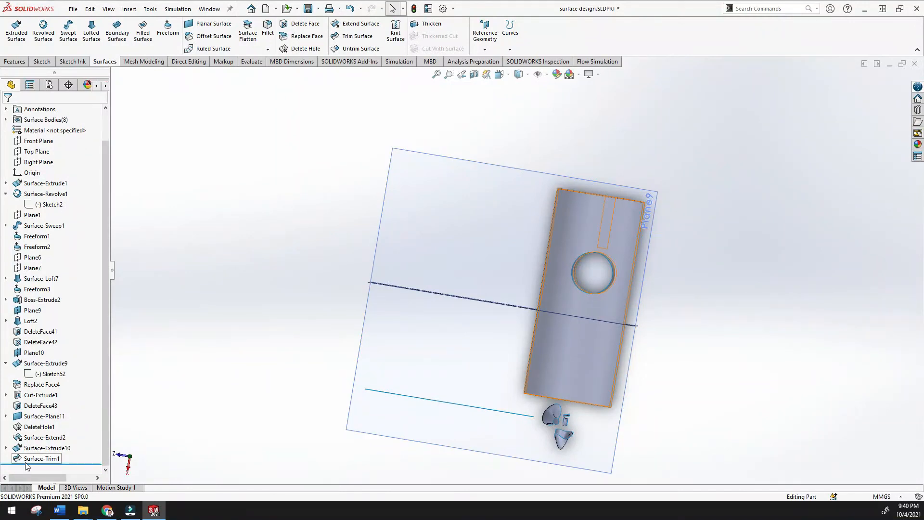
Delete the Surface-Trim1 feature from the model.
right_click(19, 460)
click(52, 371)
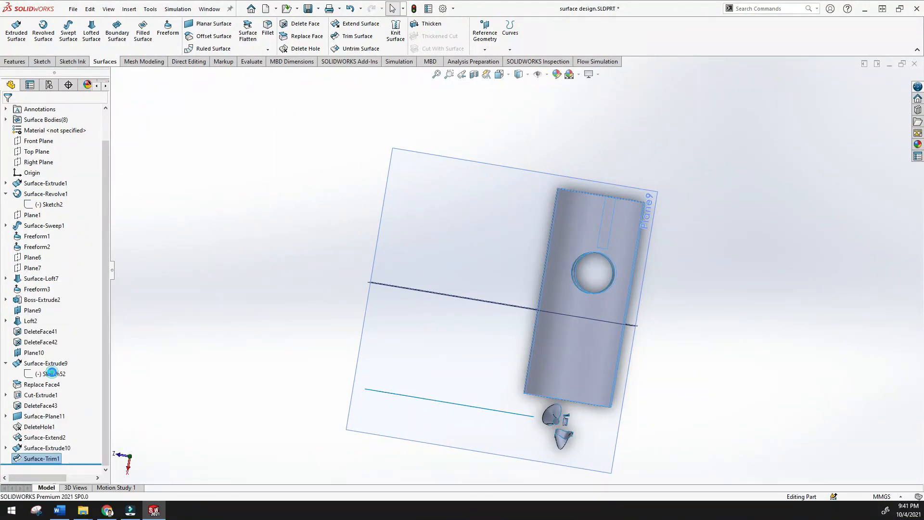
middle_drag(299, 359, 165, 366)
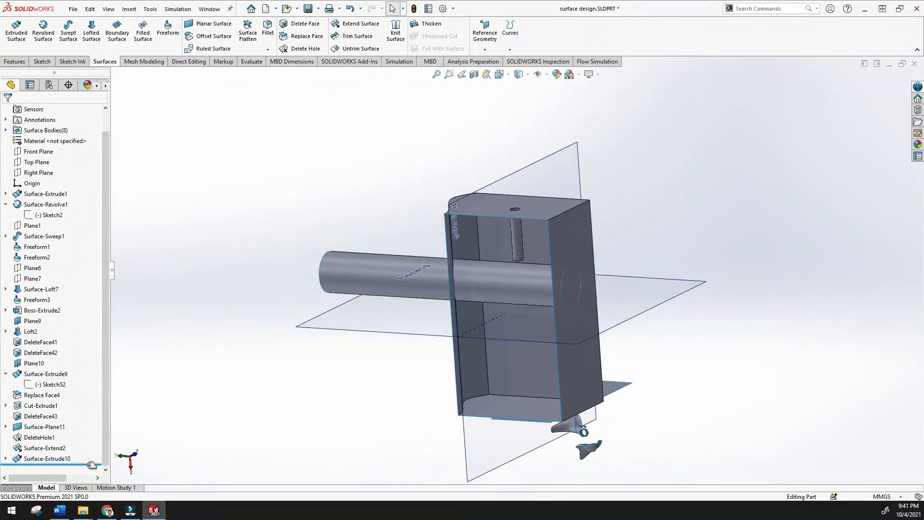
Recreate the Standard surface trim with the extruded cylinder as trim tool, keeping the block piece outside the circle, and inspect the opening.
click(357, 36)
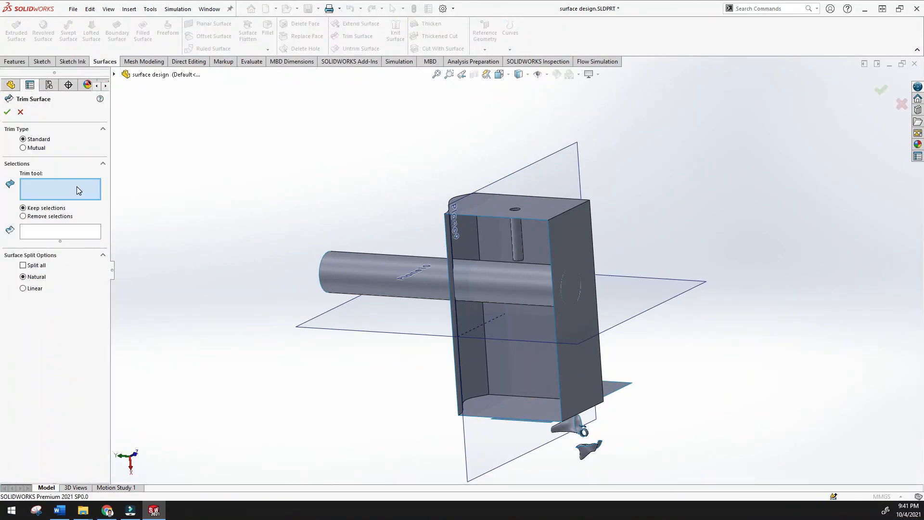
middle_drag(215, 229, 348, 253)
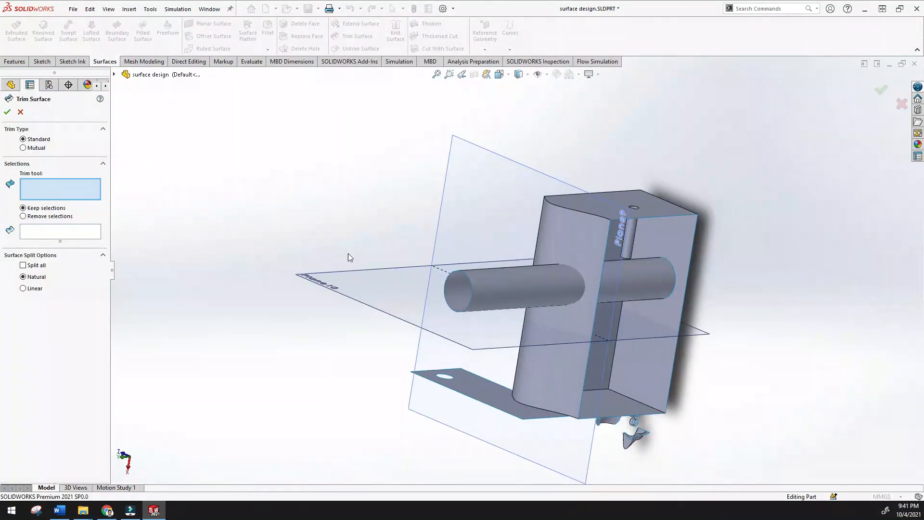
click(492, 292)
click(95, 233)
click(538, 242)
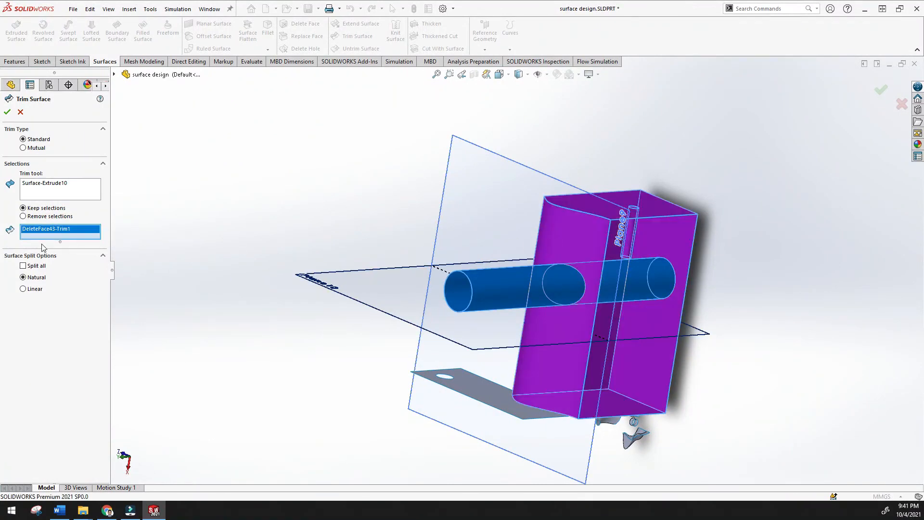
click(7, 111)
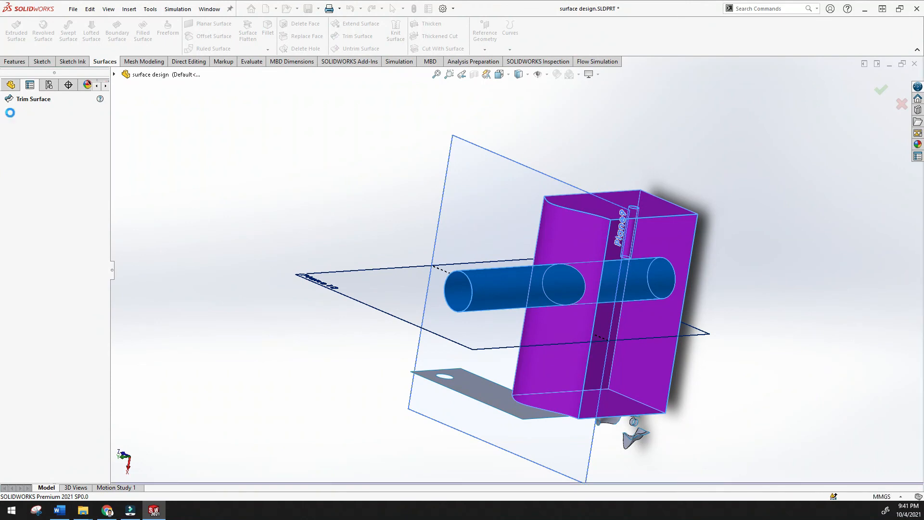
middle_drag(138, 244, 310, 259)
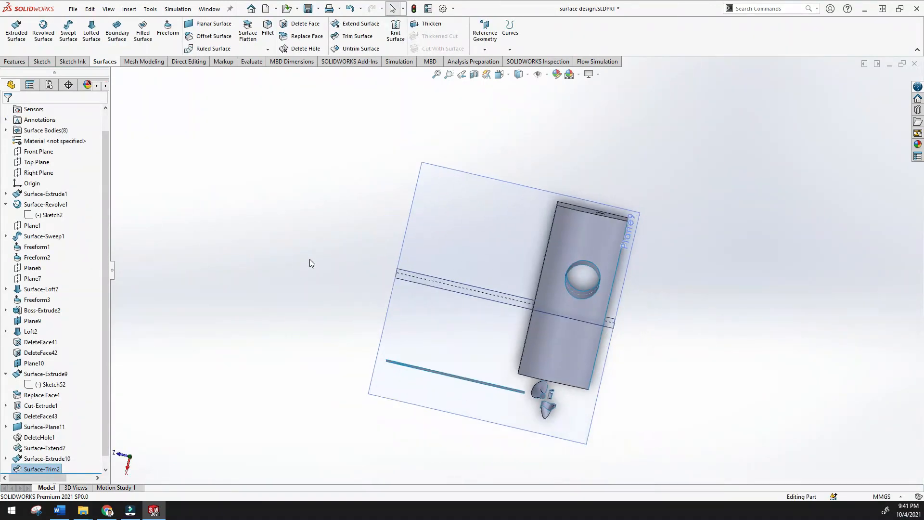
Examine the circular opening in the block's curved face and the cylinder passing through it from several angles.
scroll(309, 258, up, 3)
scroll(544, 301, down, 10)
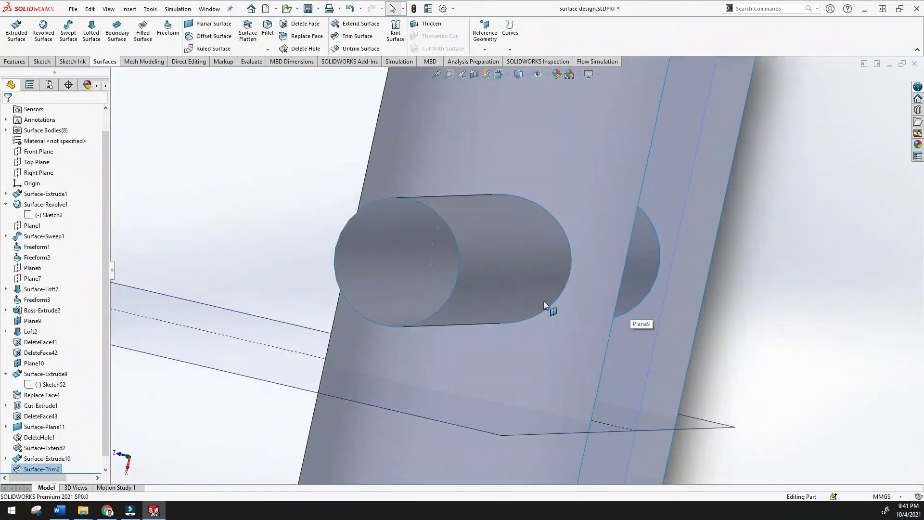
click(451, 242)
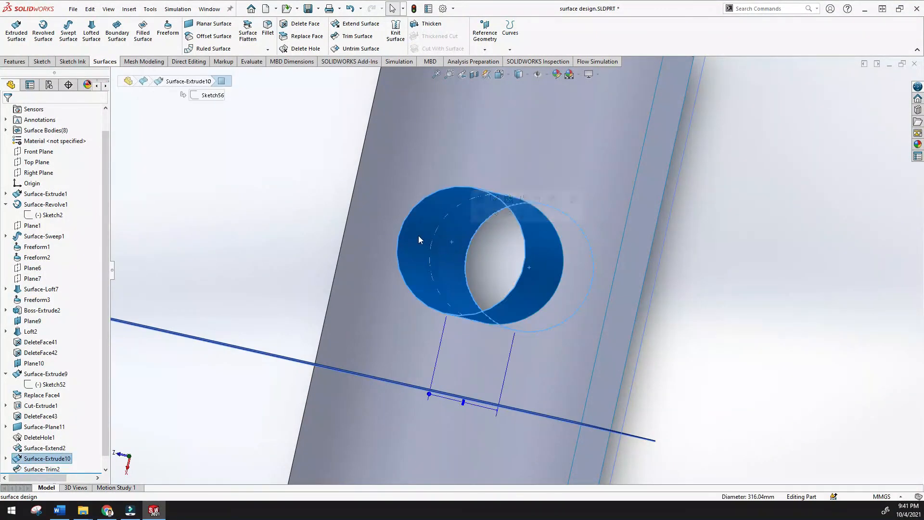
click(395, 270)
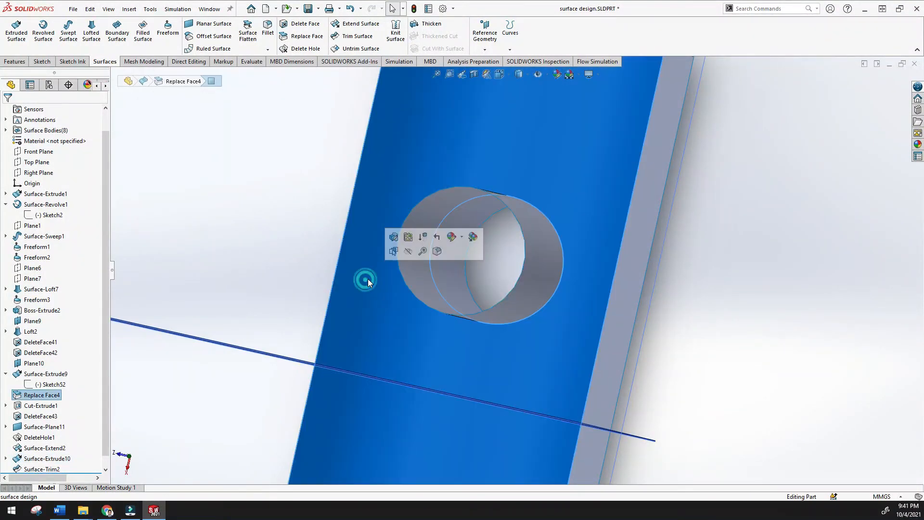
click(469, 268)
middle_drag(469, 269, 475, 271)
scroll(504, 274, down, 5)
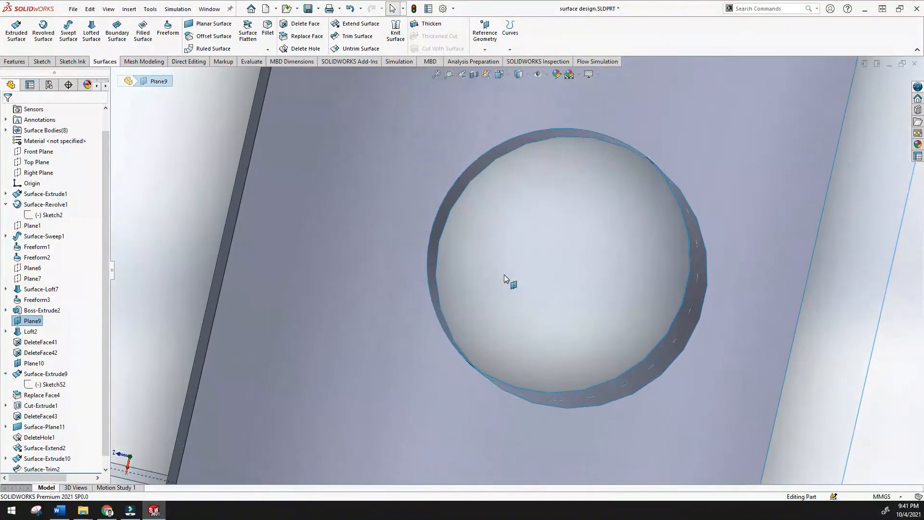
click(503, 274)
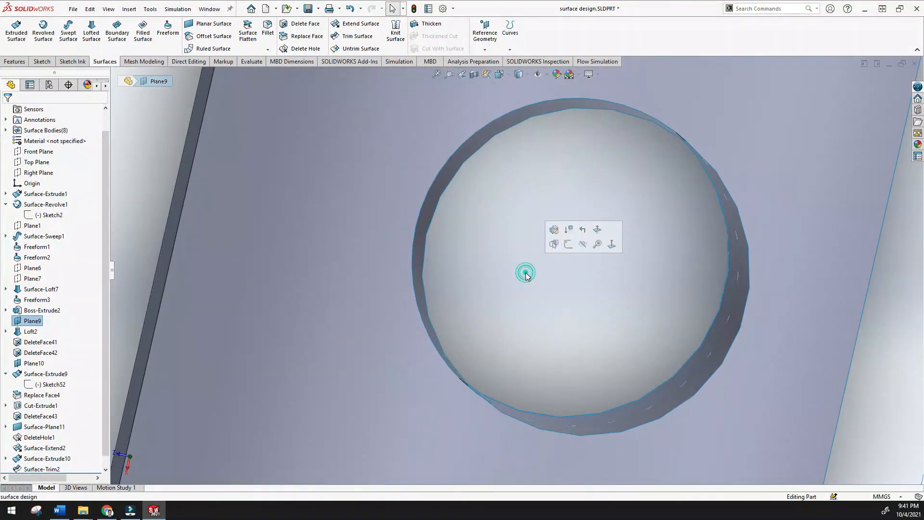
Delete the Surface-Trim2 feature from the model.
click(41, 468)
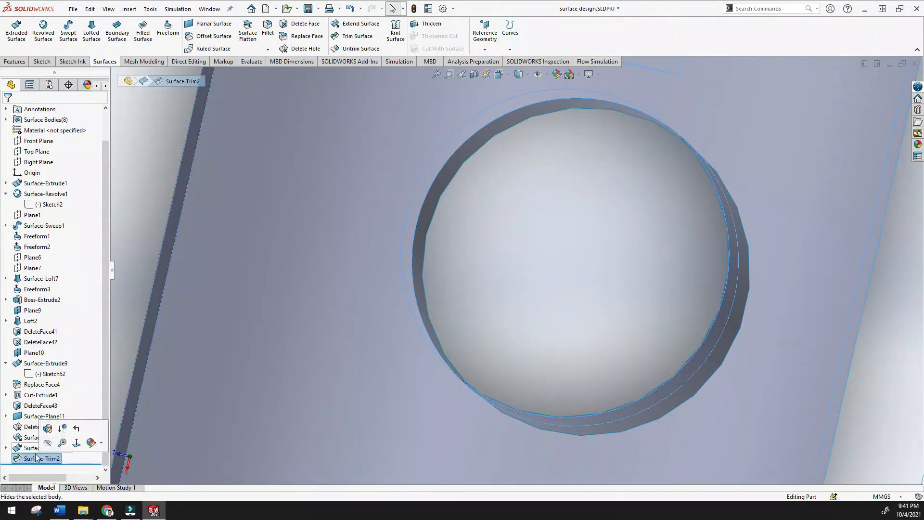
right_click(24, 459)
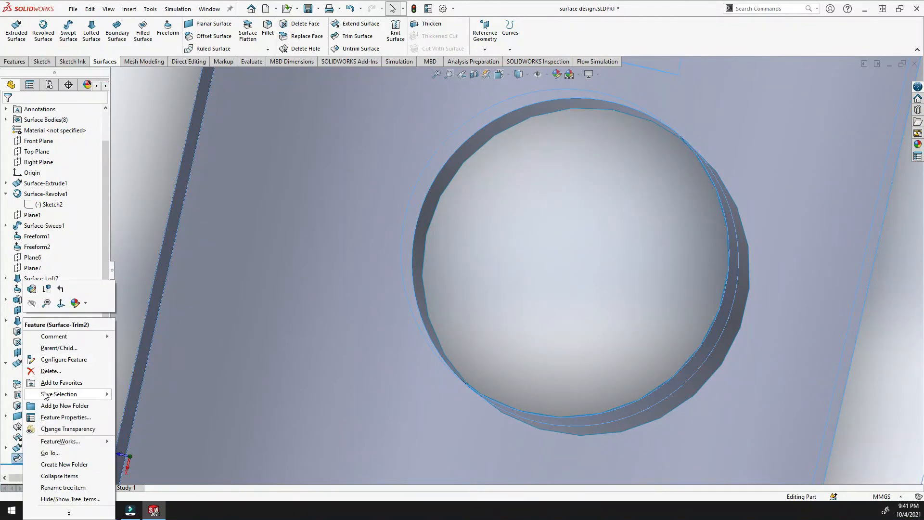
click(49, 371)
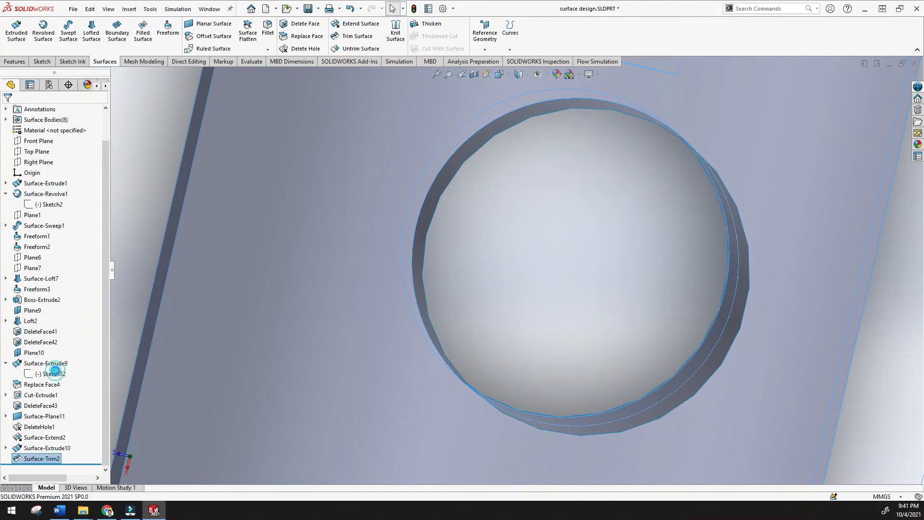
Start a new Standard Trim Surface operation on the block and the extruded cylinder.
scroll(563, 264, up, 3)
scroll(550, 273, up, 5)
middle_drag(533, 264, 428, 226)
scroll(465, 245, up, 4)
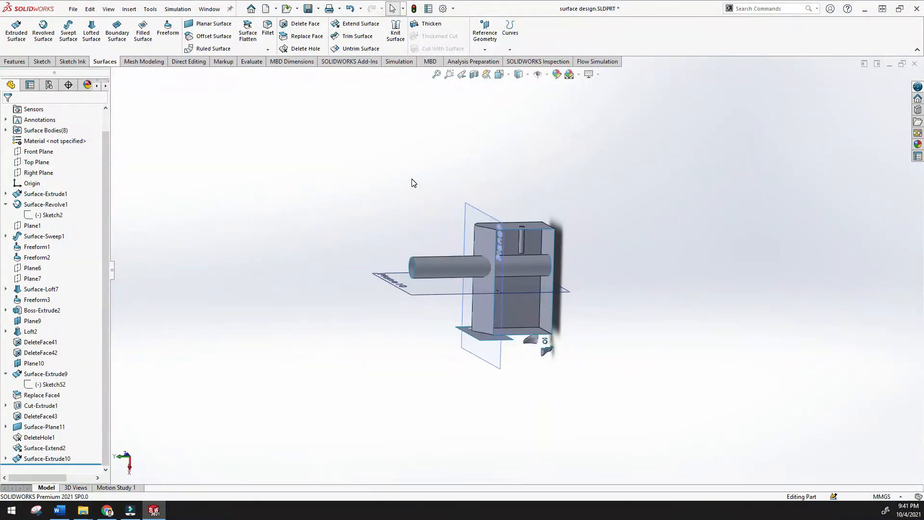
click(358, 37)
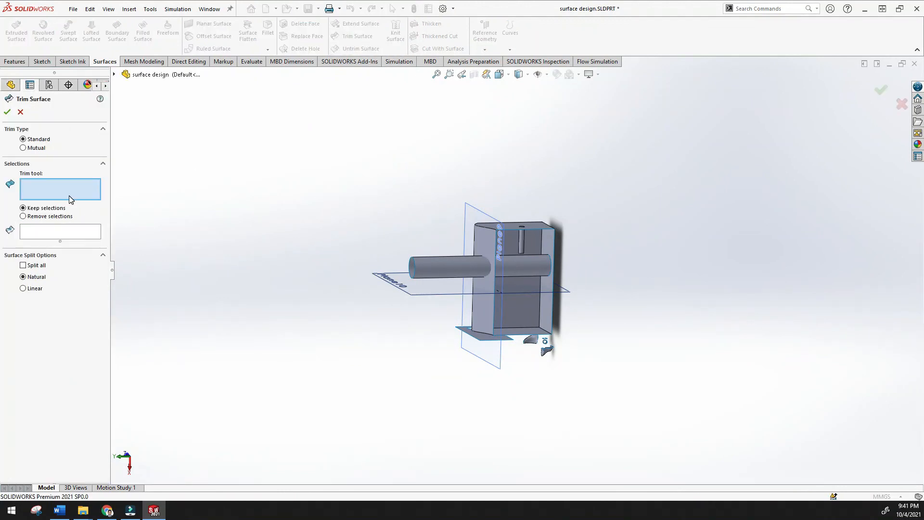
middle_drag(302, 225, 250, 231)
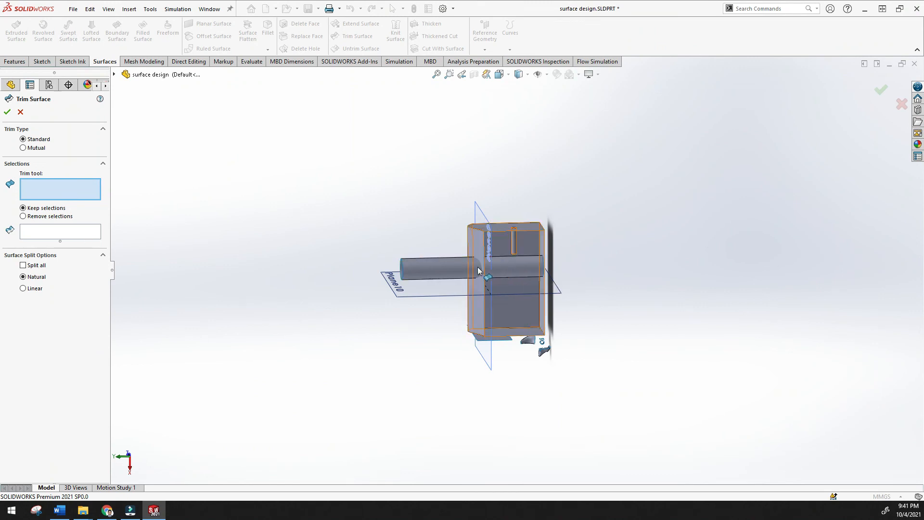
click(519, 267)
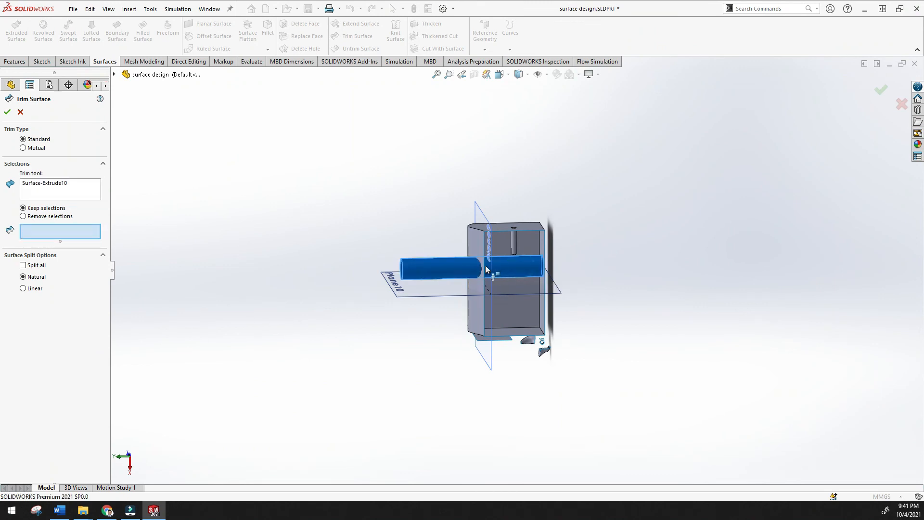
click(72, 183)
right_click(71, 183)
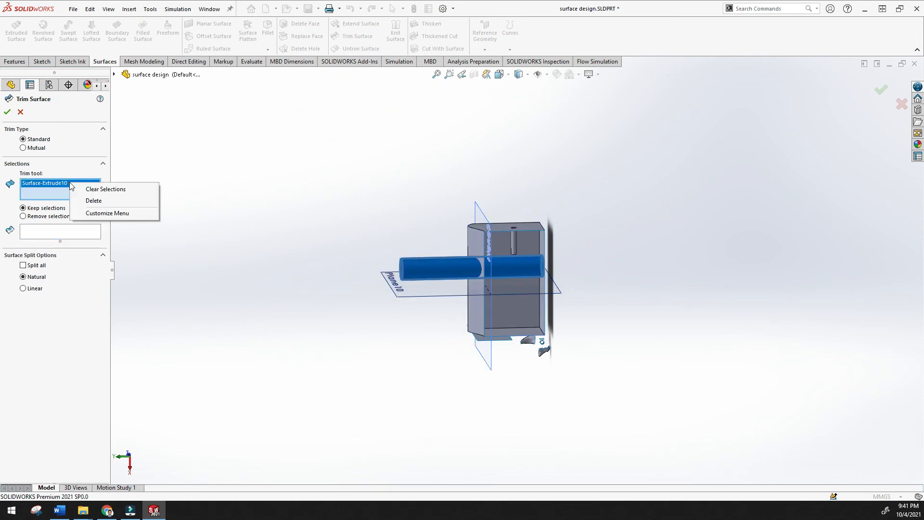
click(96, 189)
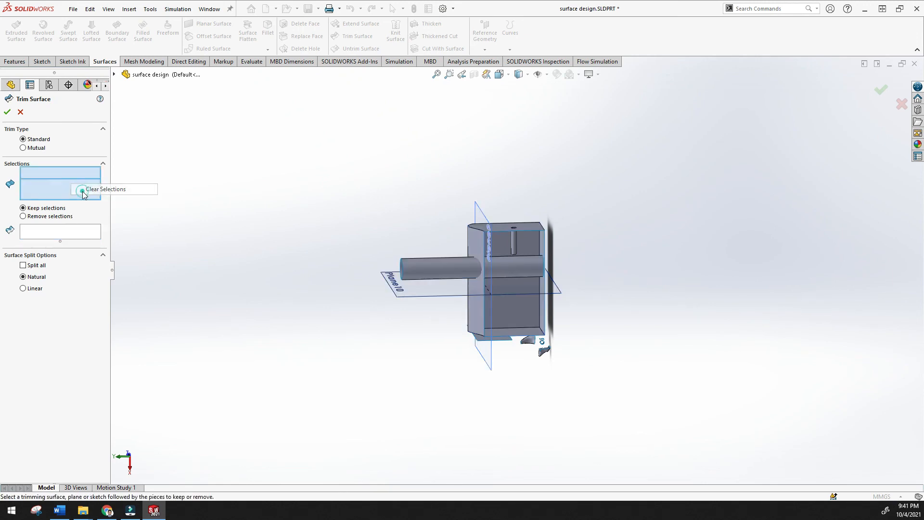
Trim the extruded cylinder with the block's surface body as trim tool, keeping only the cylinder piece inside the block.
click(474, 247)
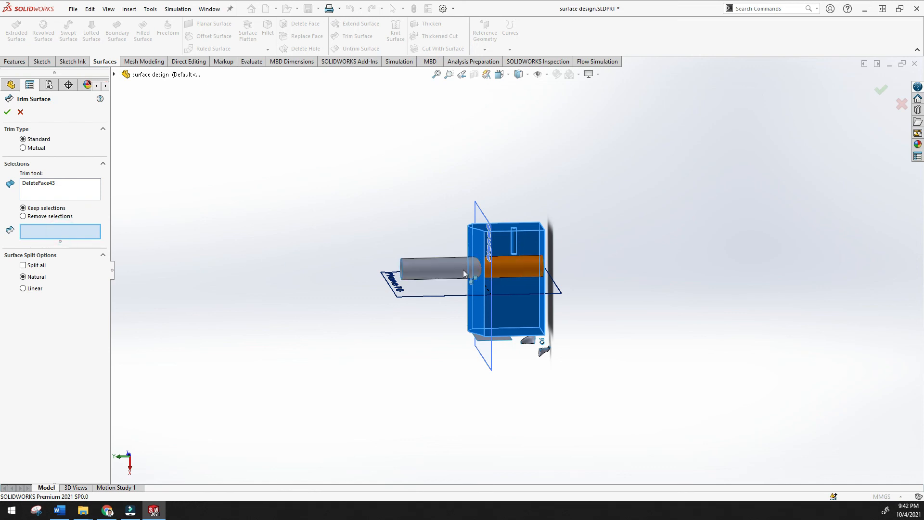
click(431, 268)
click(504, 273)
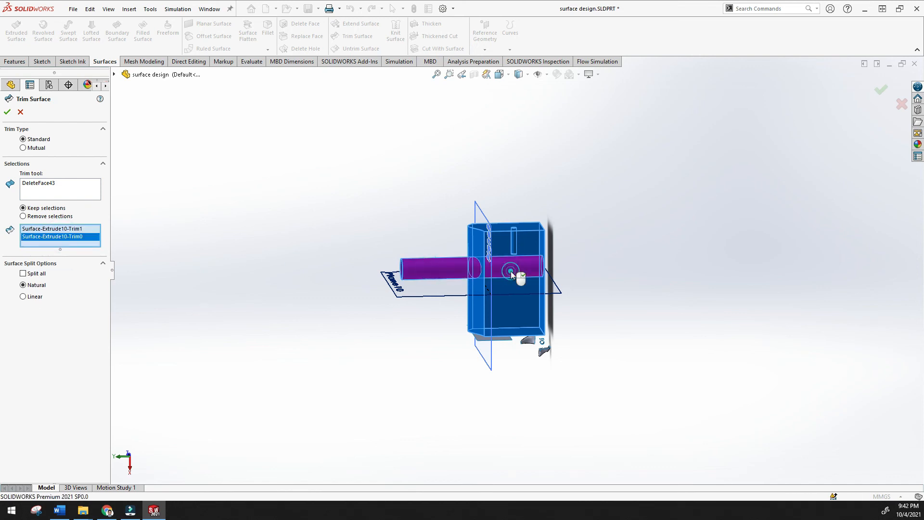
click(434, 270)
middle_drag(406, 287, 314, 280)
right_click(72, 231)
click(96, 238)
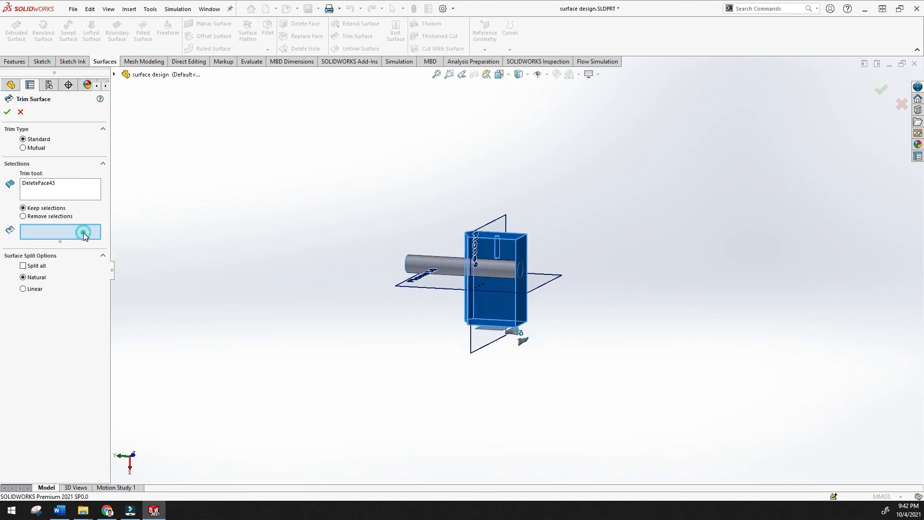
click(500, 272)
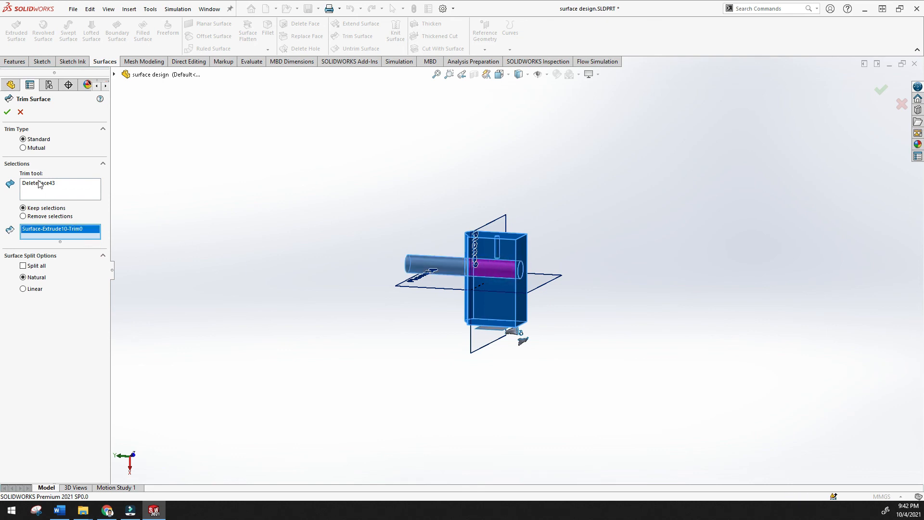
click(7, 114)
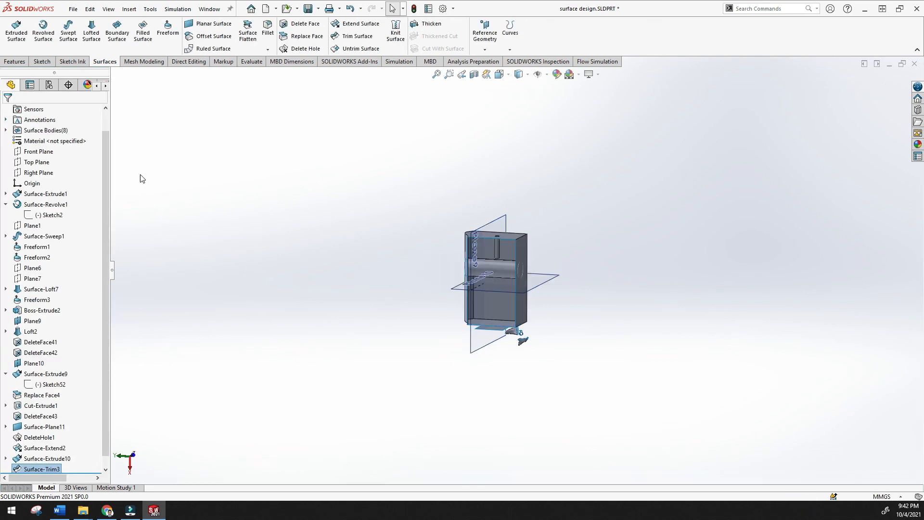
Examine the trimmed cylinder inside the block from several angles.
middle_drag(310, 245, 356, 273)
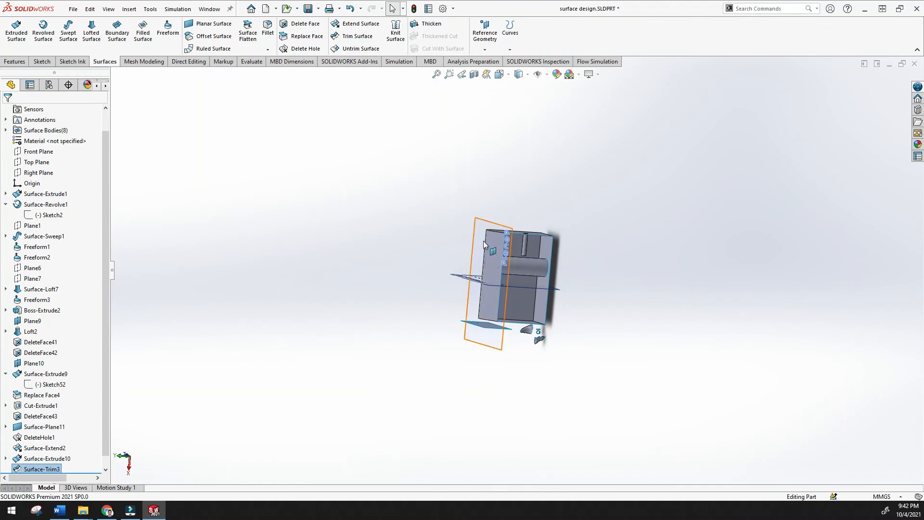
scroll(483, 242, down, 6)
scroll(520, 336, up, 7)
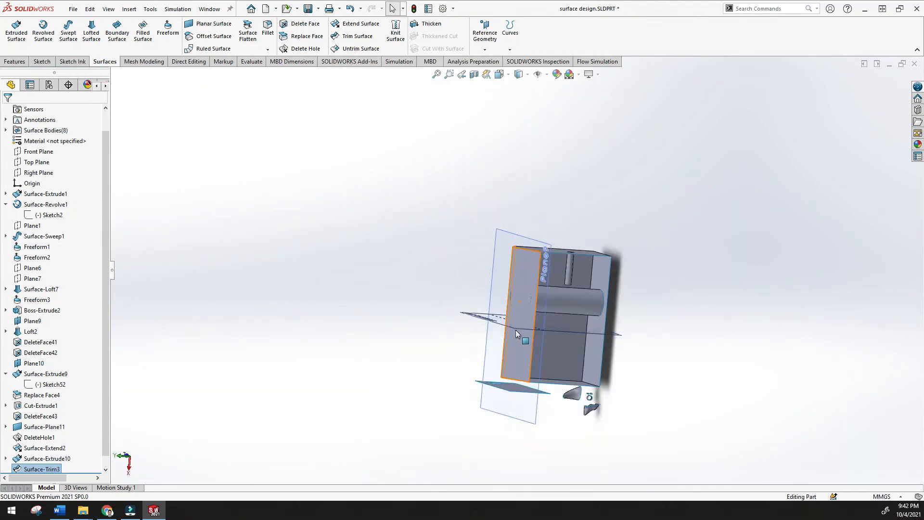
click(437, 75)
middle_drag(428, 147, 433, 124)
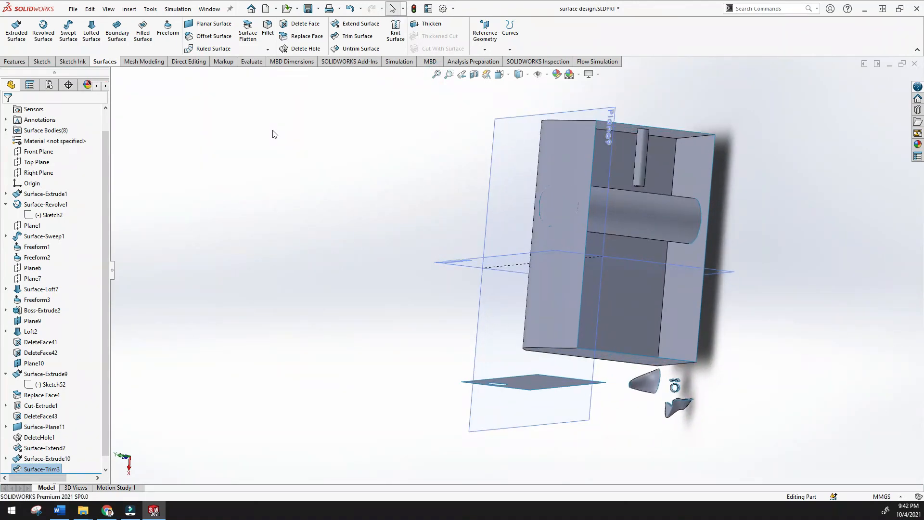
click(44, 62)
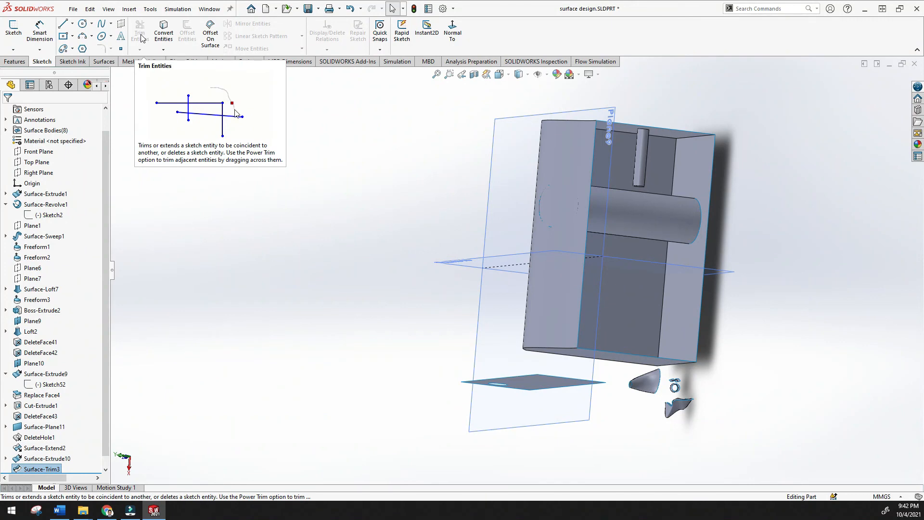
click(104, 61)
middle_drag(289, 154, 321, 183)
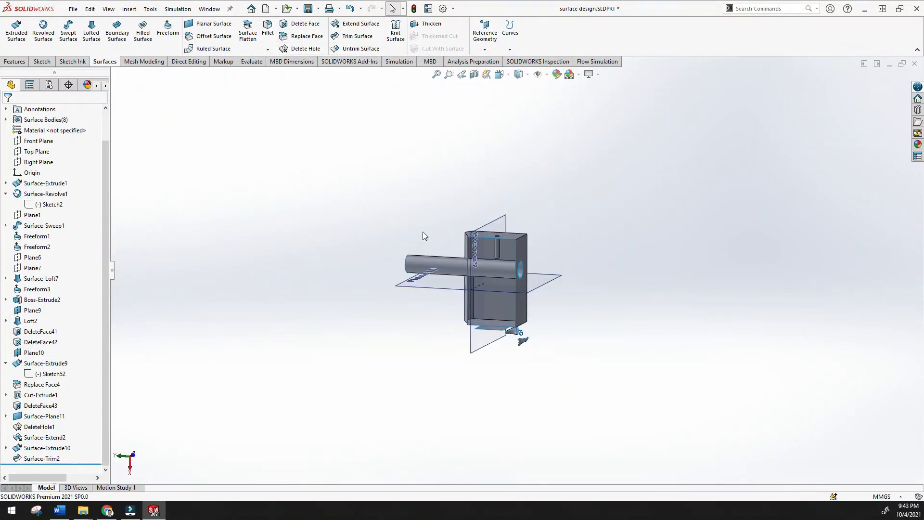
Start an Untrim Surface operation with Merge with original enabled.
middle_drag(423, 232, 490, 233)
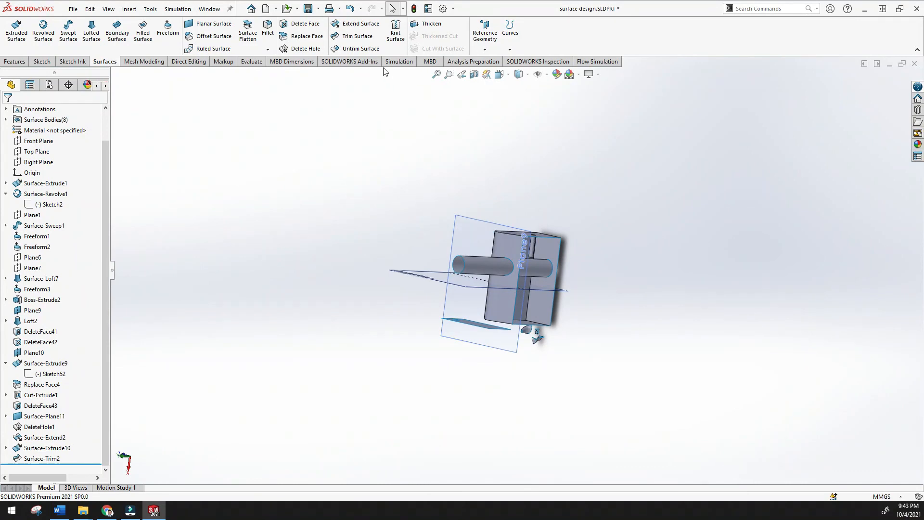
click(371, 49)
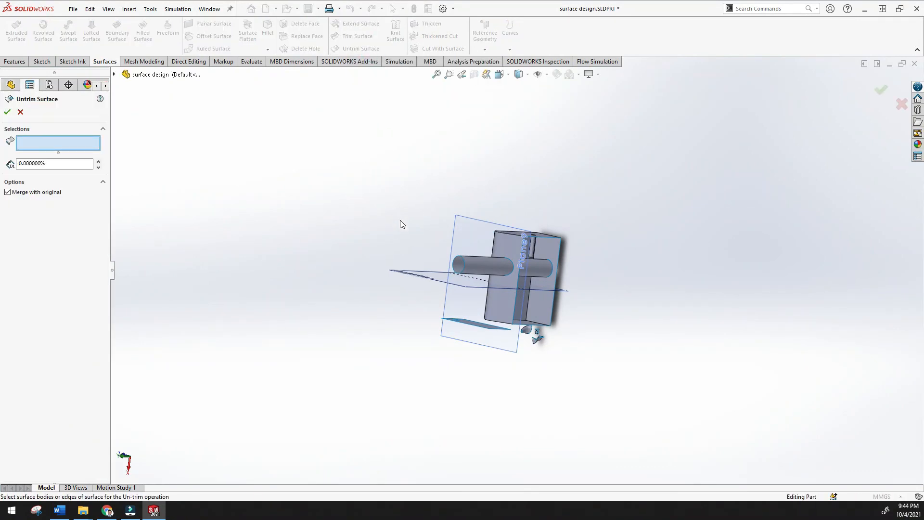
scroll(403, 225, down, 3)
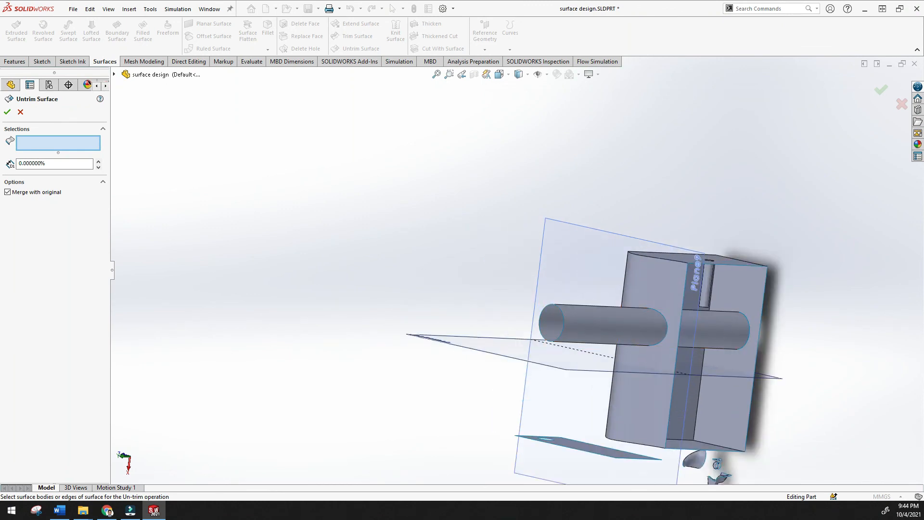
click(437, 76)
scroll(454, 139, down, 3)
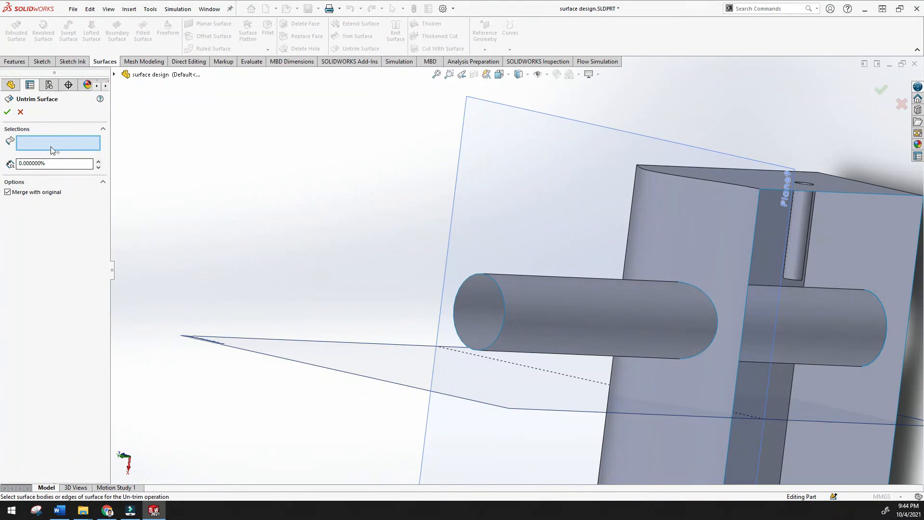
click(501, 328)
middle_drag(480, 325, 552, 308)
click(506, 340)
scroll(510, 332, up, 5)
middle_drag(629, 334, 702, 337)
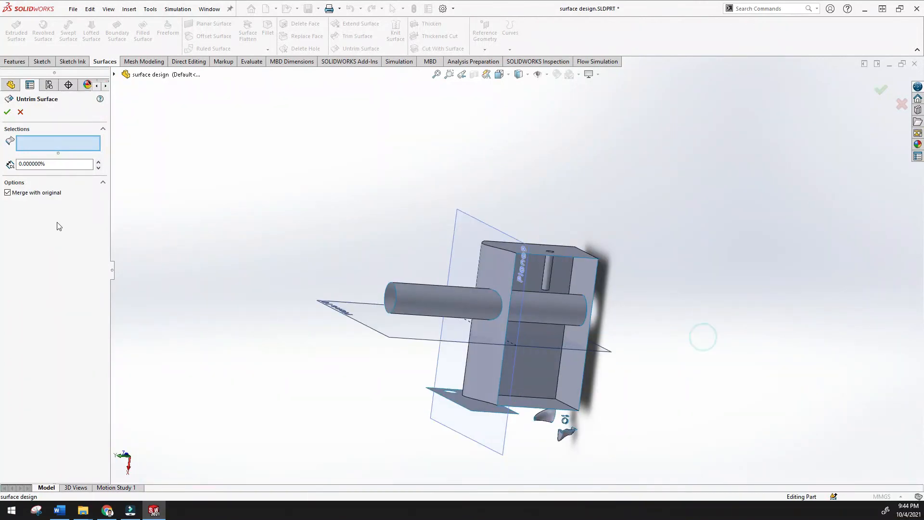
click(35, 146)
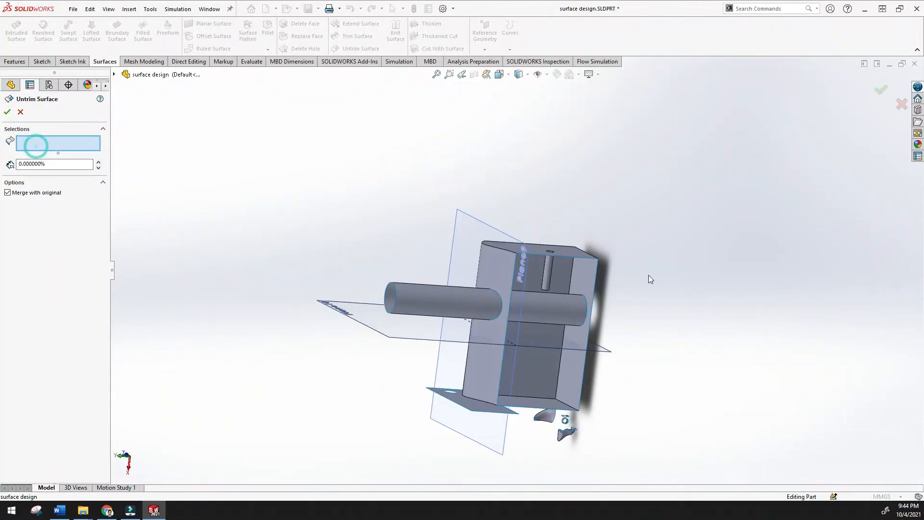
click(596, 282)
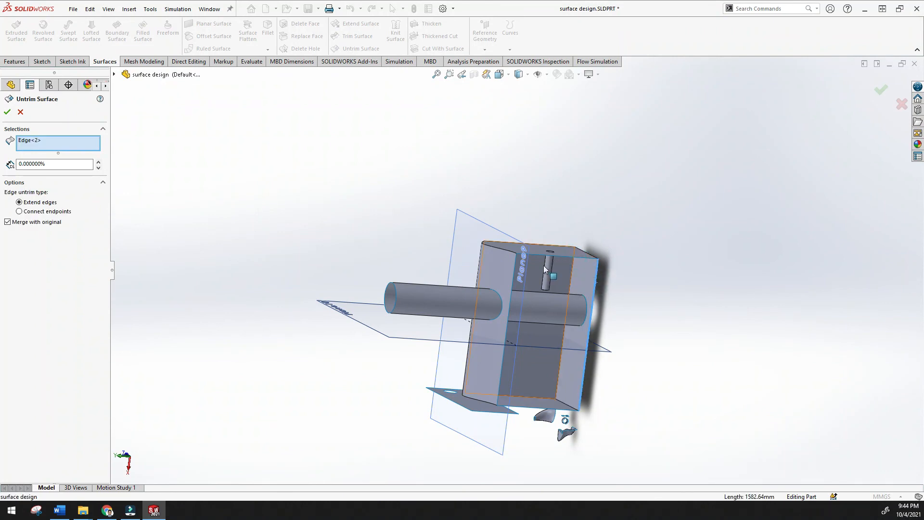
scroll(559, 331, up, 4)
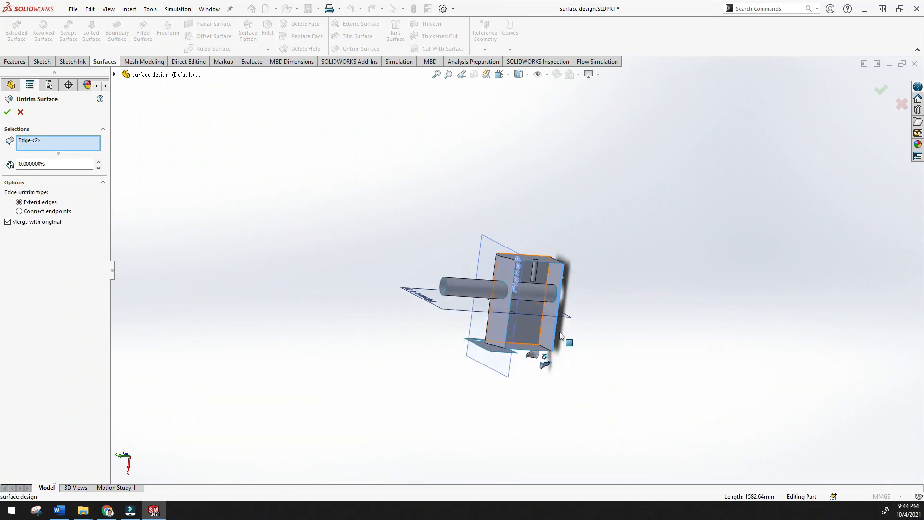
right_click(30, 143)
click(53, 160)
Untrim the rectangular planar surface at its circular hole edge, using Extend edges, 0% extension and Merge with original.
middle_drag(320, 285, 383, 326)
scroll(450, 319, down, 5)
middle_drag(516, 317, 538, 224)
scroll(527, 282, down, 5)
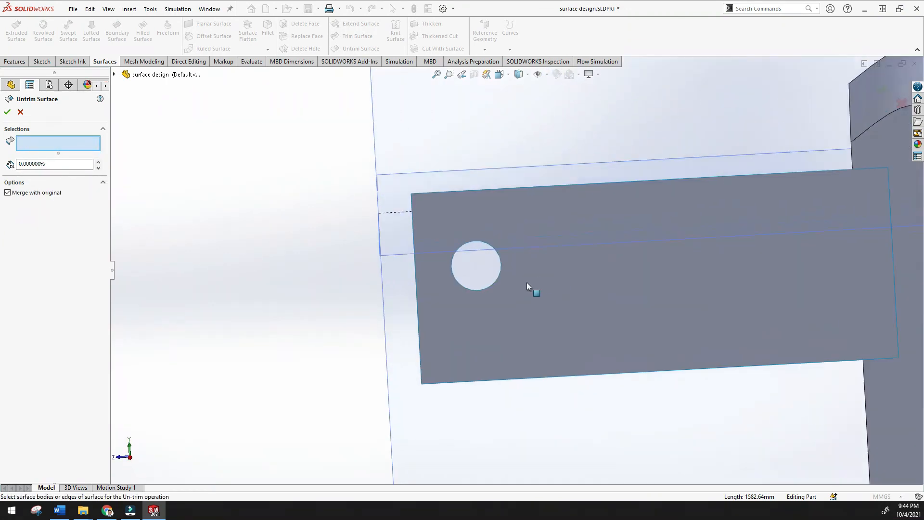
click(486, 287)
middle_drag(487, 287, 506, 262)
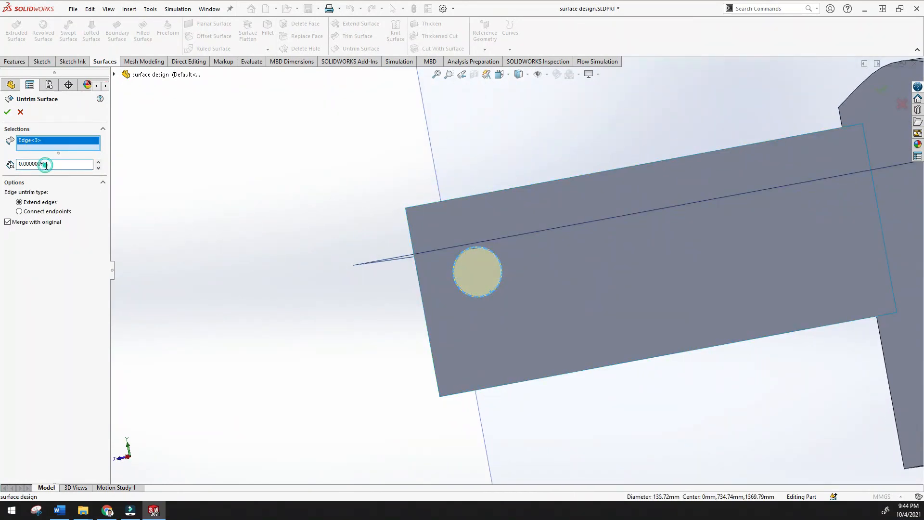
click(7, 114)
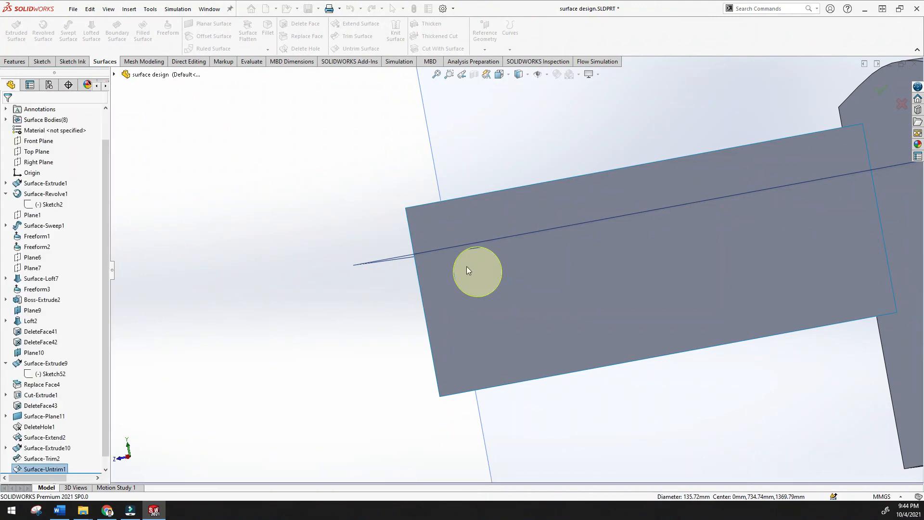
Start an Untrim Surface operation on the circular open edge of the curved horn-shaped surface.
scroll(481, 277, up, 2)
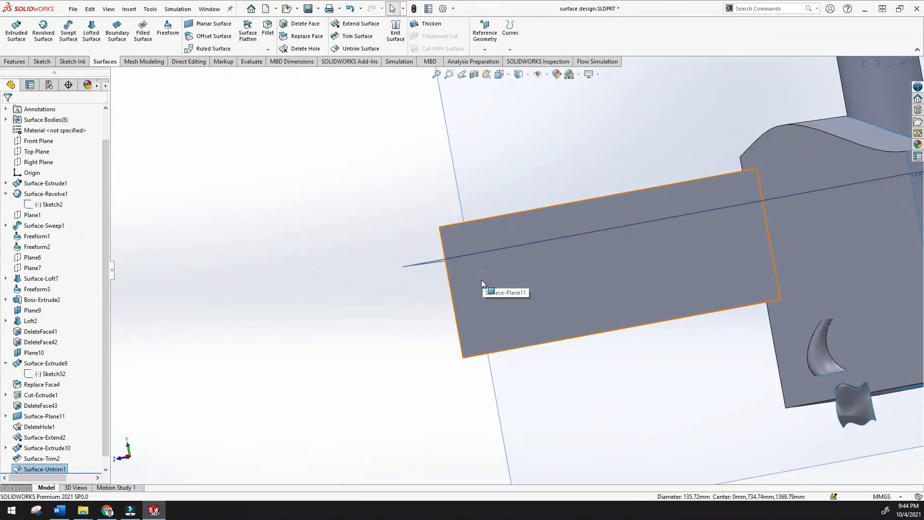
scroll(530, 279, up, 1)
mouse_move(529, 279)
middle_down()
mouse_move(518, 245)
mouse_move(518, 268)
middle_up()
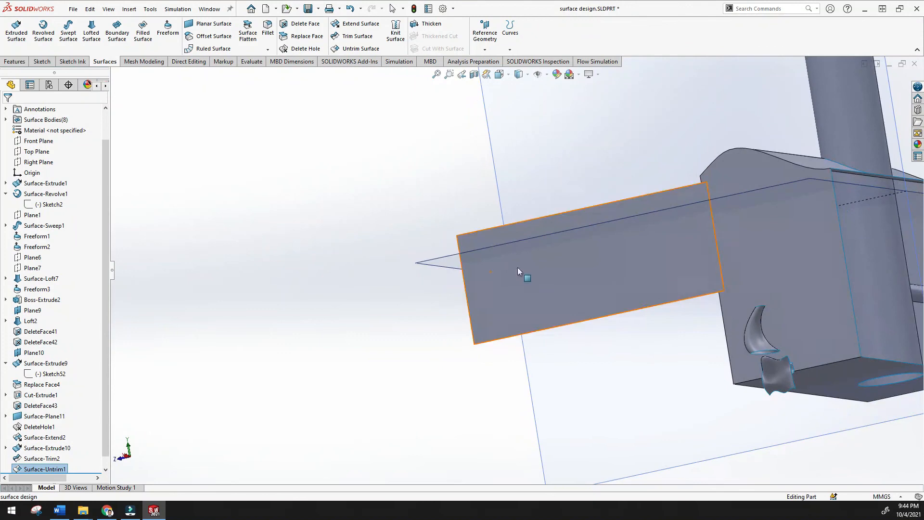
click(360, 49)
middle_drag(738, 320, 759, 307)
scroll(759, 310, down, 6)
middle_drag(726, 348, 717, 291)
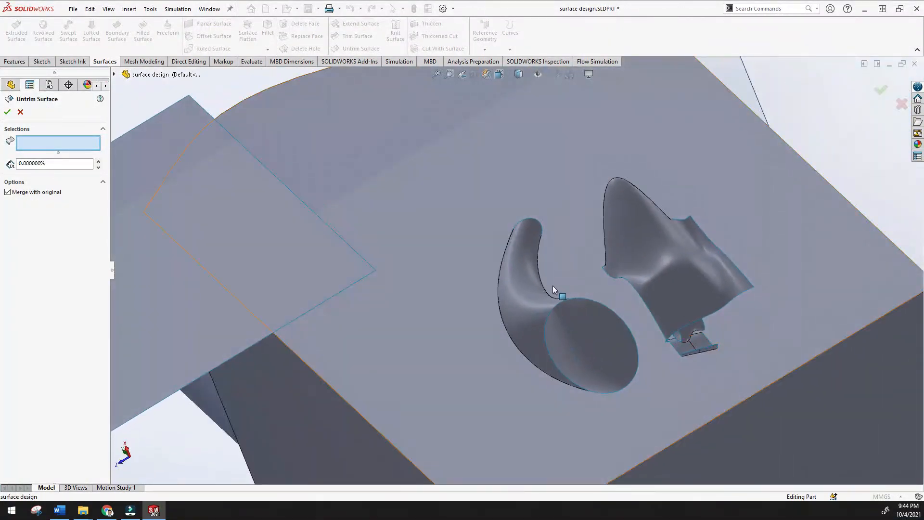
click(557, 305)
middle_drag(556, 305, 572, 321)
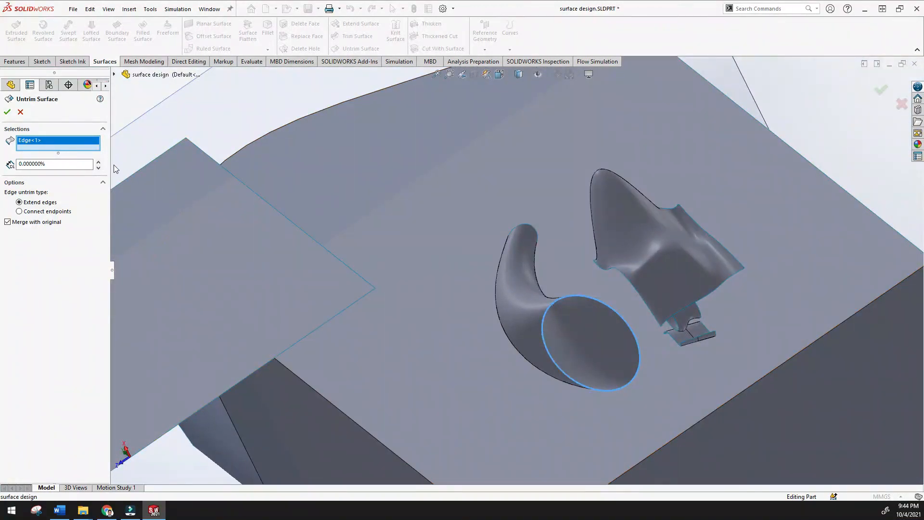
Raise the untrim extension distance of the horn-shaped surface's circular edge to 41%.
click(99, 162)
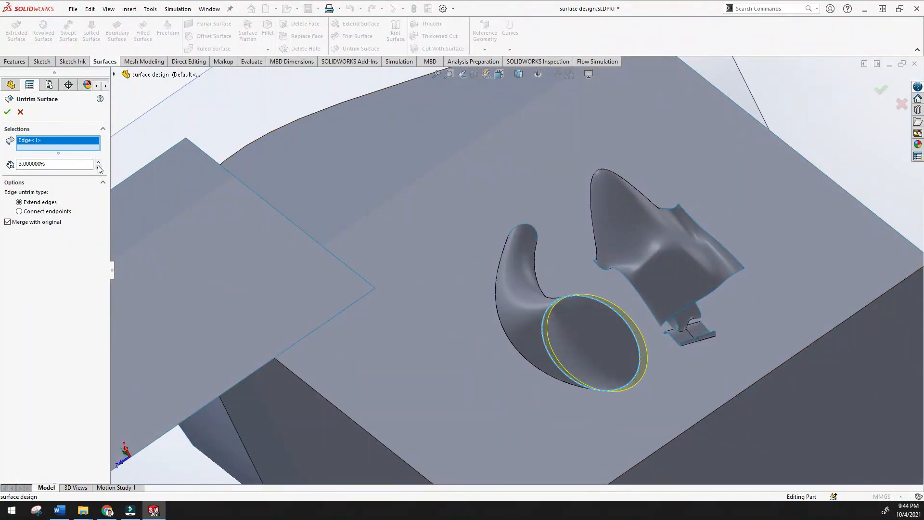
click(99, 162)
click(99, 163)
click(98, 162)
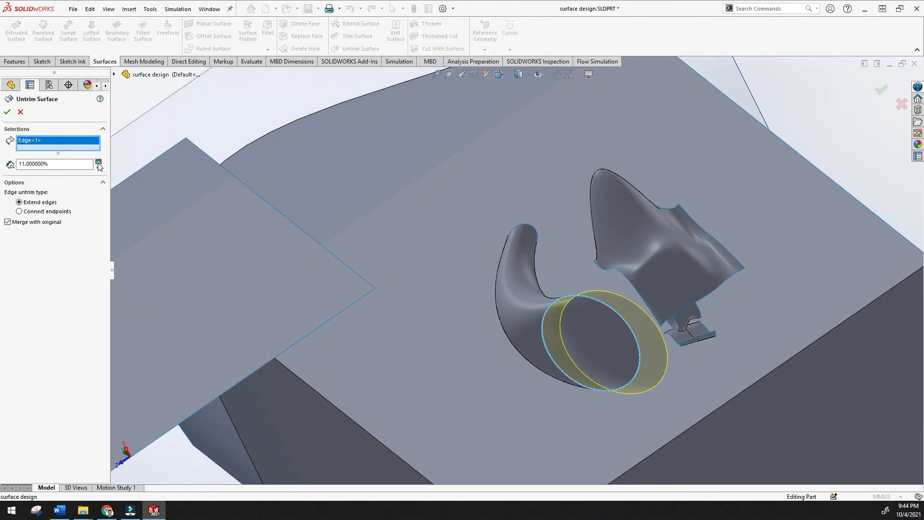
click(99, 163)
click(99, 163)
click(99, 163)
click(99, 162)
click(99, 163)
middle_drag(411, 352, 432, 318)
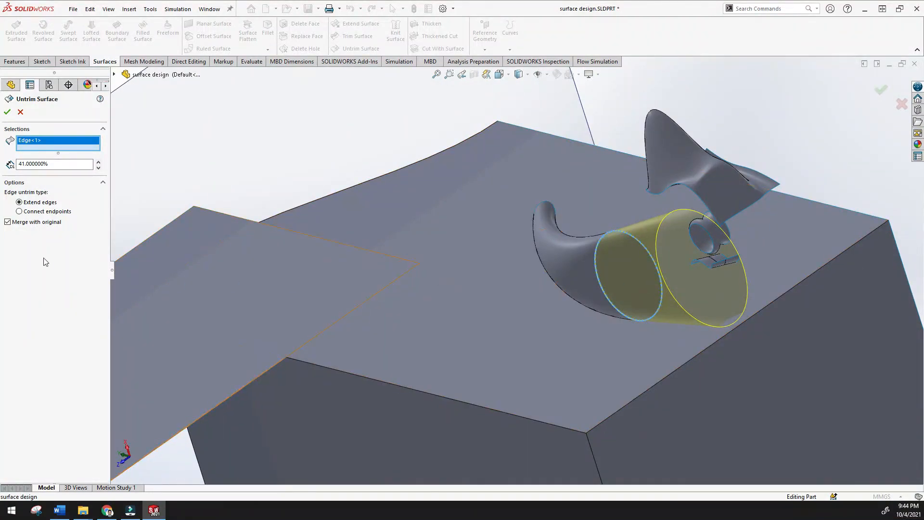
Set the edge untrim type to Connect endpoints and complete the horn-shaped surface's untrim with Merge with original.
click(19, 211)
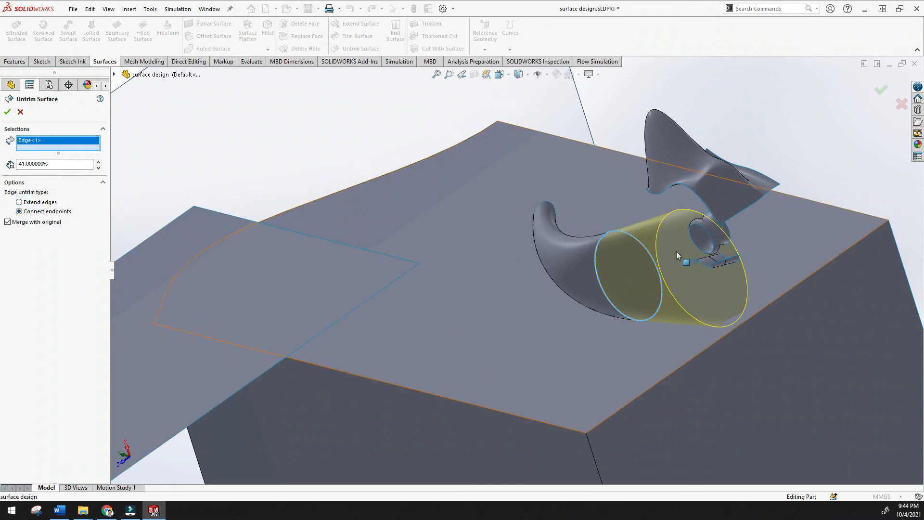
middle_drag(622, 263, 583, 264)
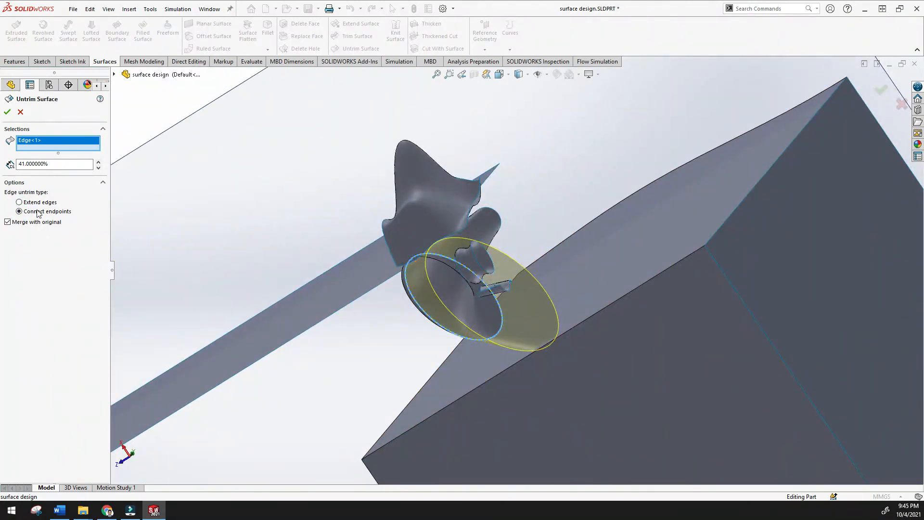
click(20, 211)
click(7, 114)
Untrim the cylinder surface at its circular edge on the block's face, using 55% extension, Connect endpoints and Merge with original.
middle_drag(154, 175, 336, 190)
scroll(423, 251, up, 6)
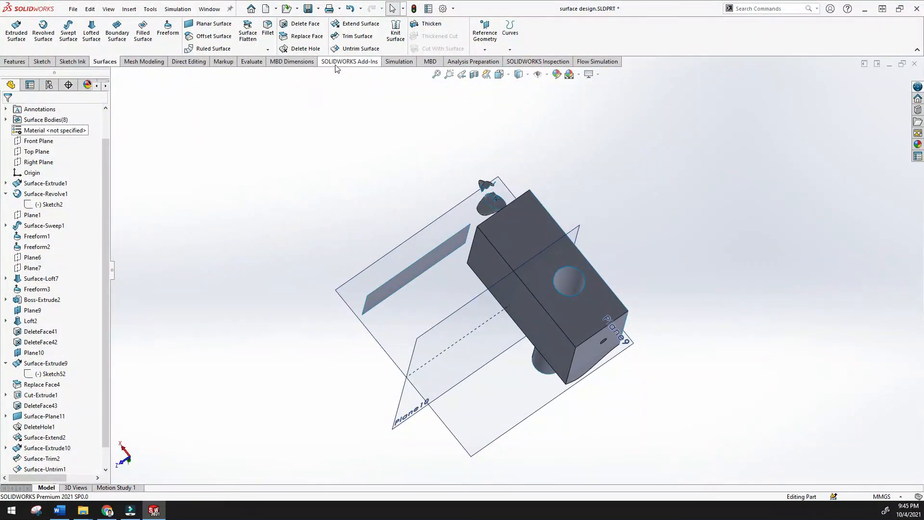
click(358, 48)
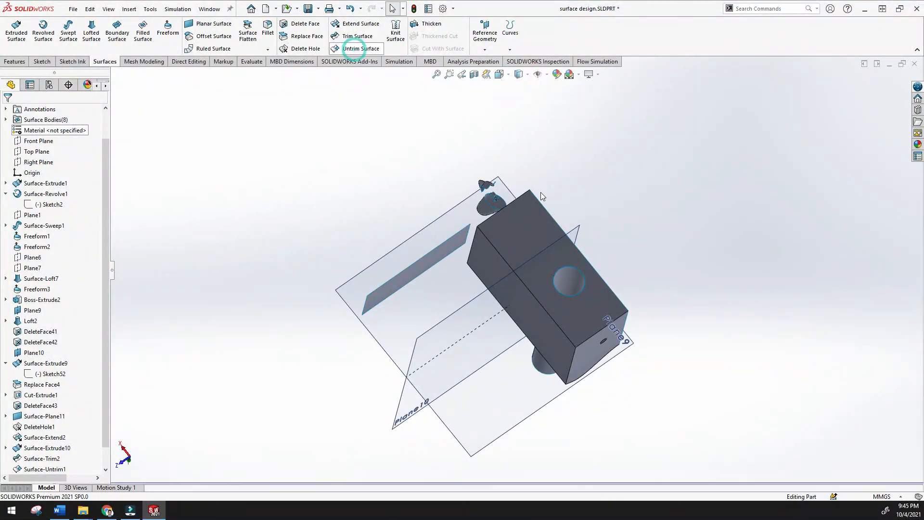
click(581, 290)
middle_drag(582, 289, 560, 224)
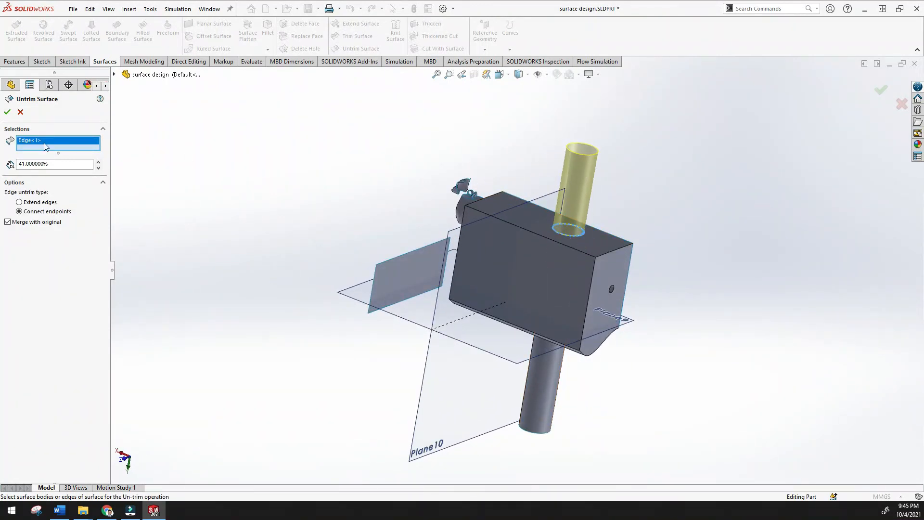
click(99, 162)
click(98, 162)
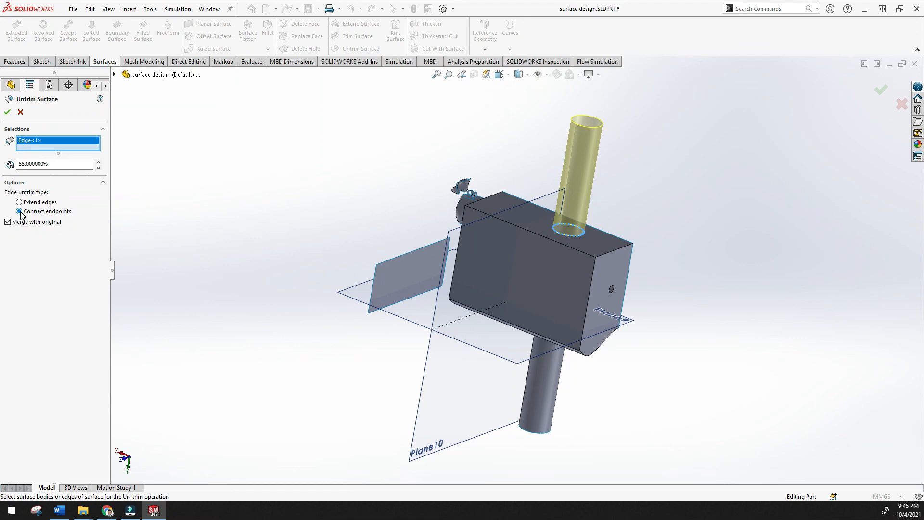
click(7, 112)
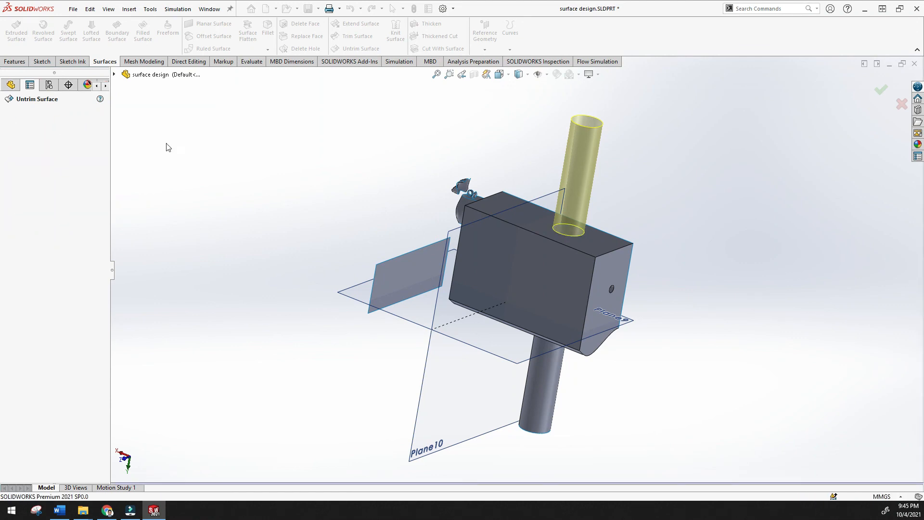